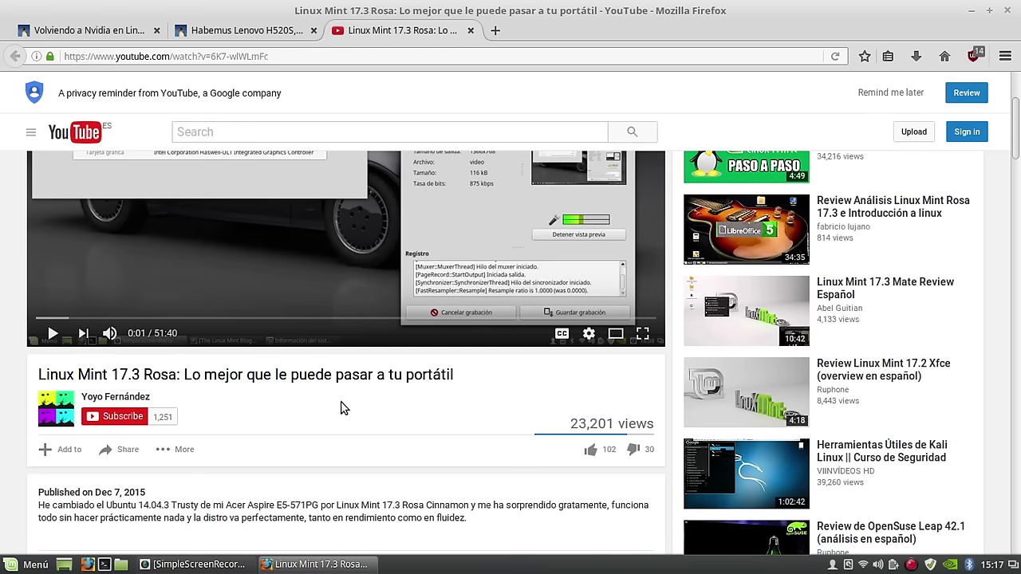
Examine the Linux Mint 17.3 Rosa video page on YouTube, including its description, and highlight the view count.
scroll(348, 402, down, 2)
scroll(358, 404, up, 5)
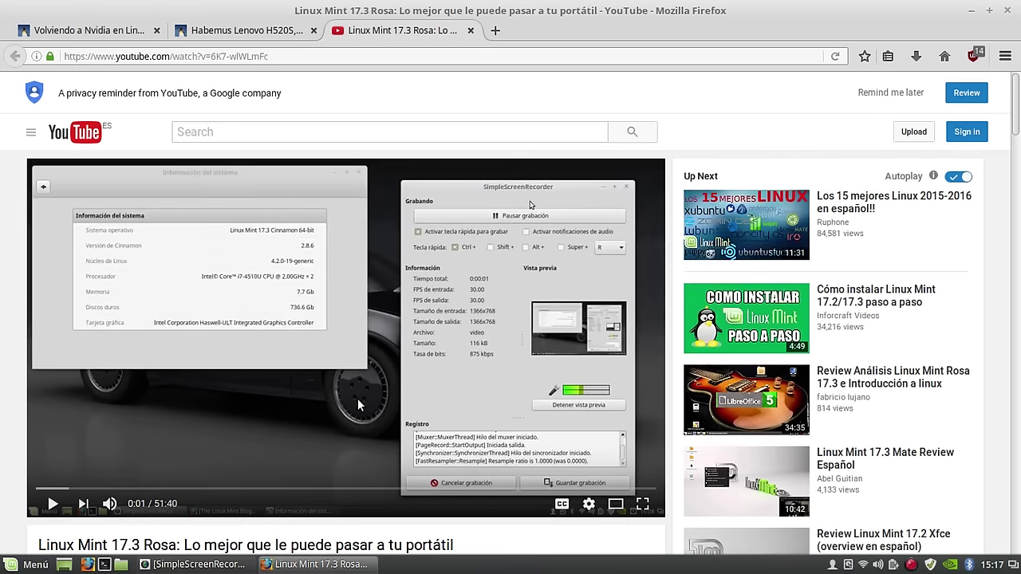
scroll(357, 400, down, 2)
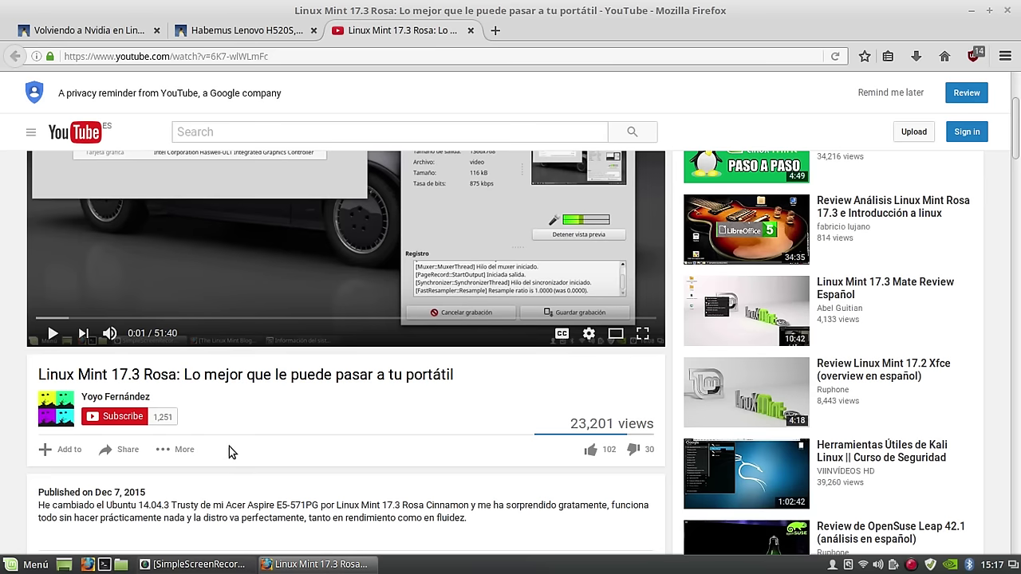
scroll(232, 447, up, 3)
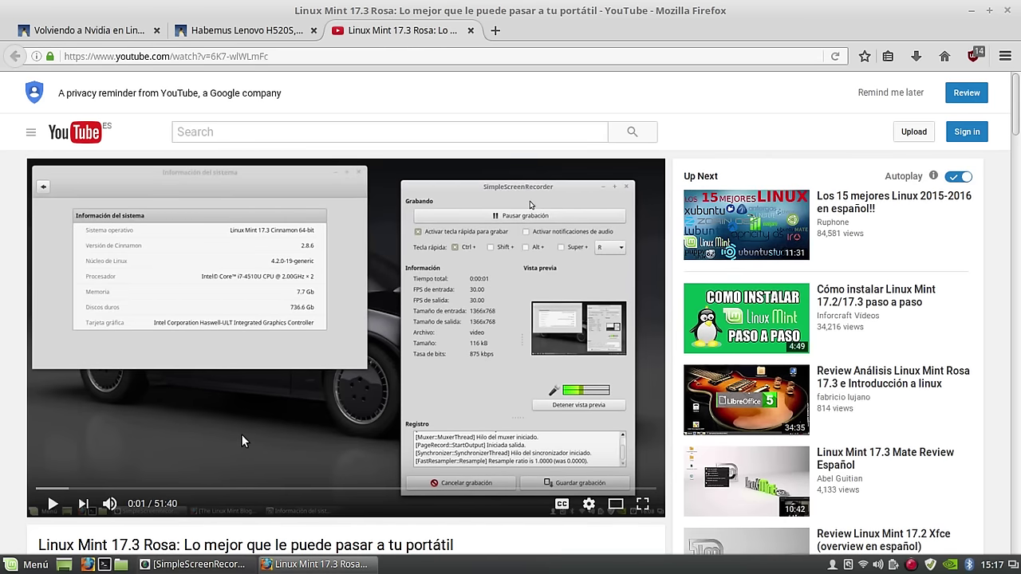
scroll(228, 417, down, 3)
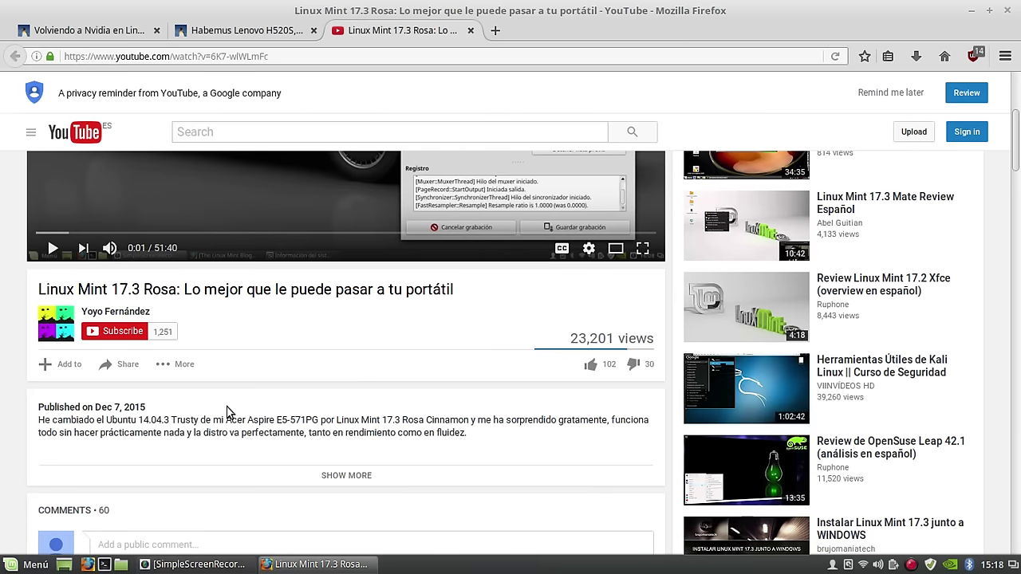
scroll(227, 411, up, 5)
scroll(272, 487, down, 4)
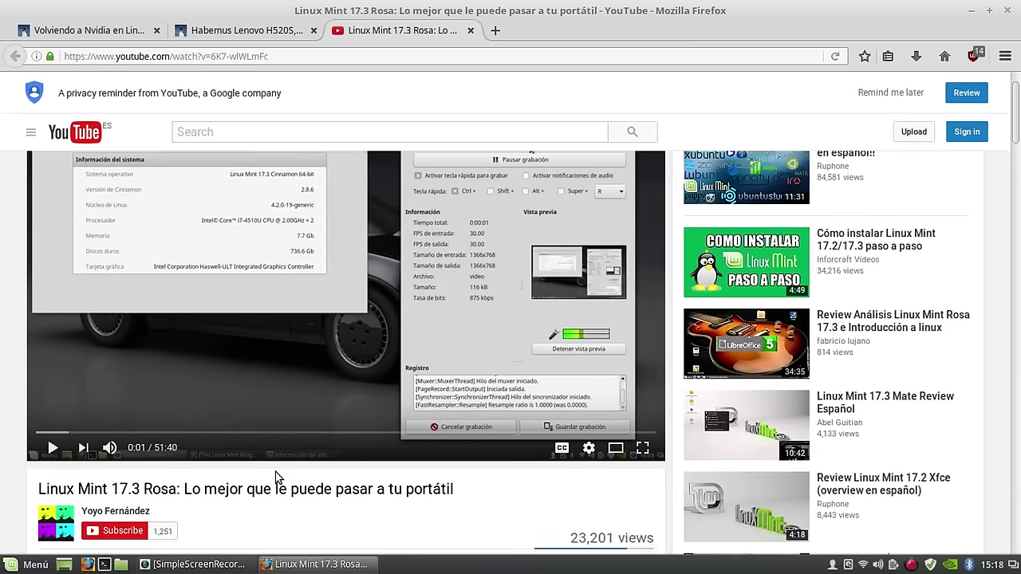
scroll(277, 473, up, 3)
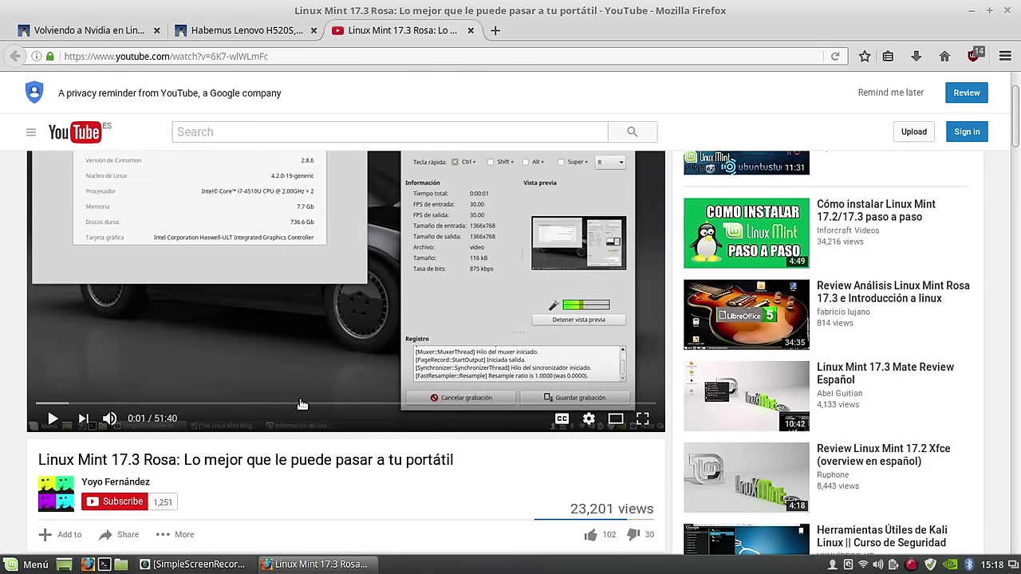
scroll(422, 441, down, 3)
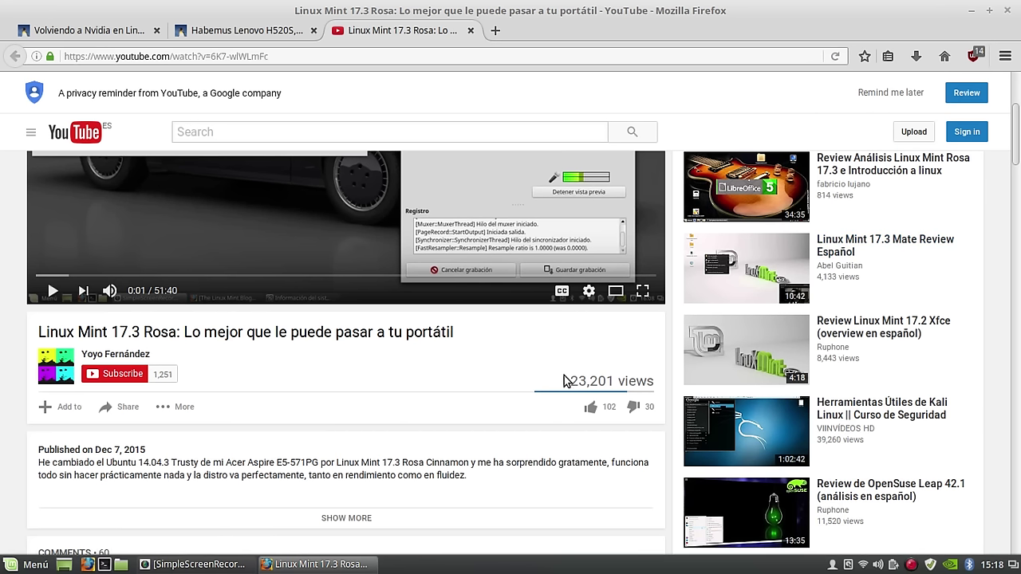
drag(571, 380, 659, 375)
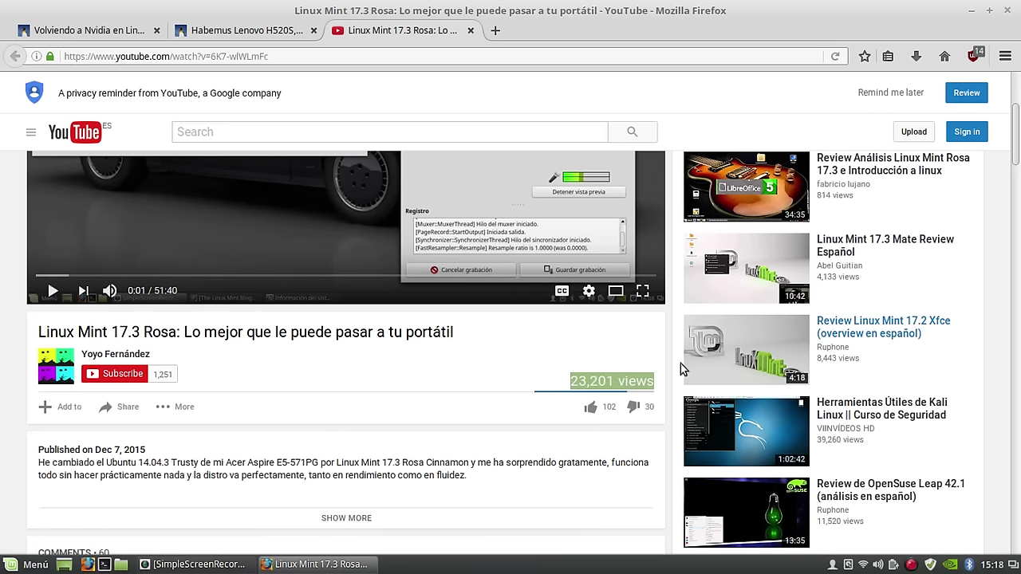
click(339, 375)
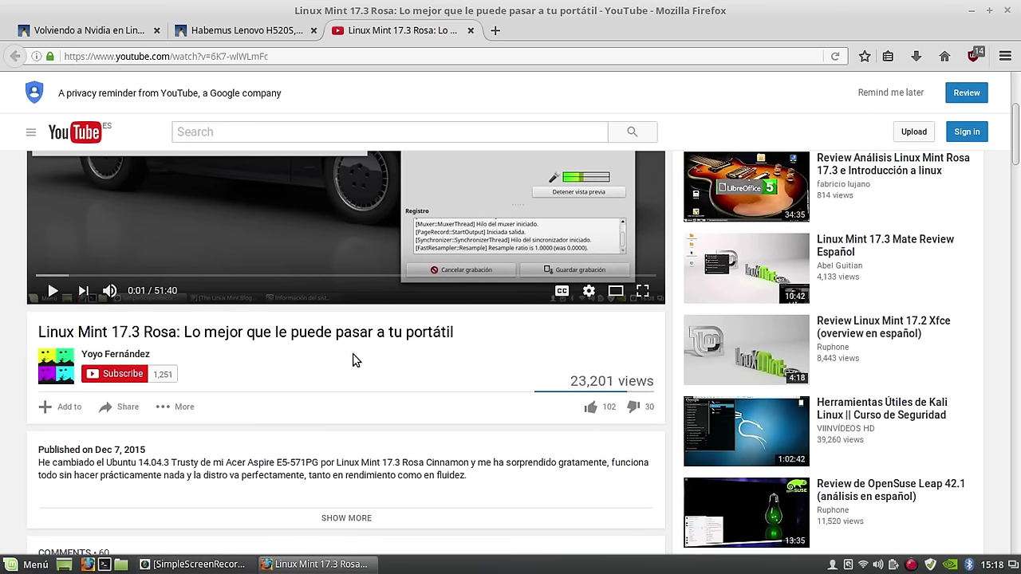
Leave the browser for the desktop, check the ongoing capture in SimpleScreenRecorder, and minimize its window.
click(80, 32)
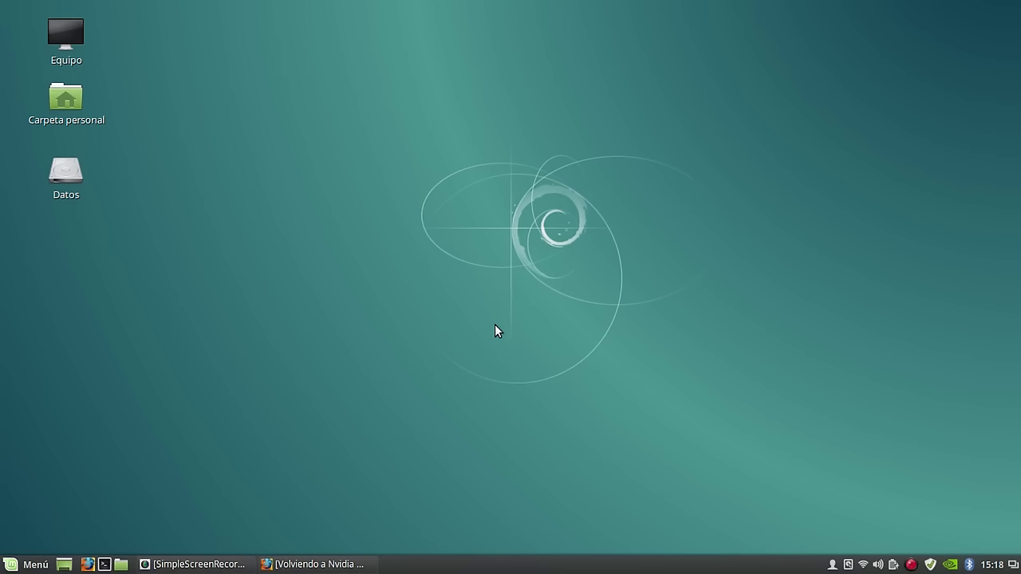
click(251, 509)
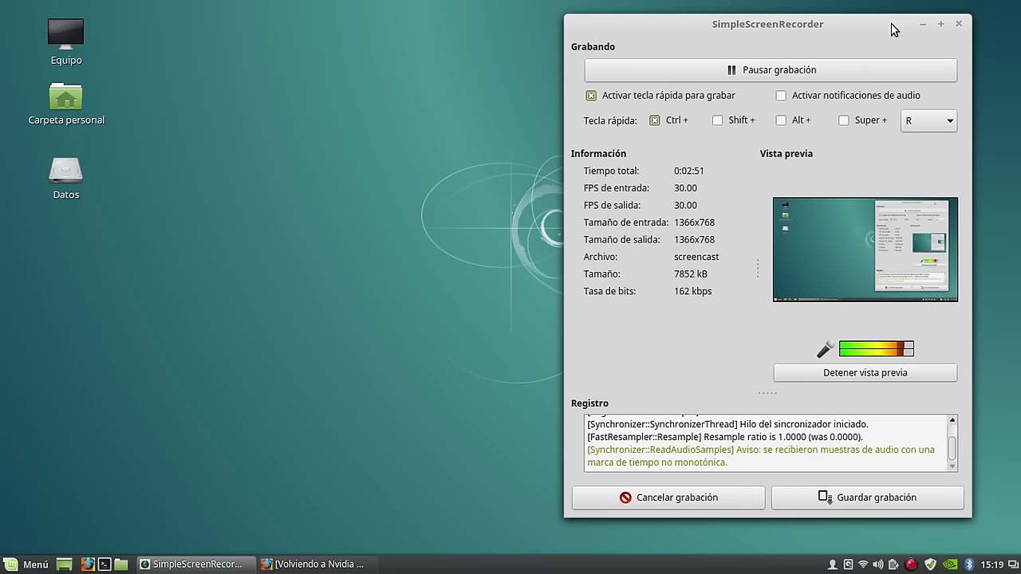
drag(893, 30, 882, 39)
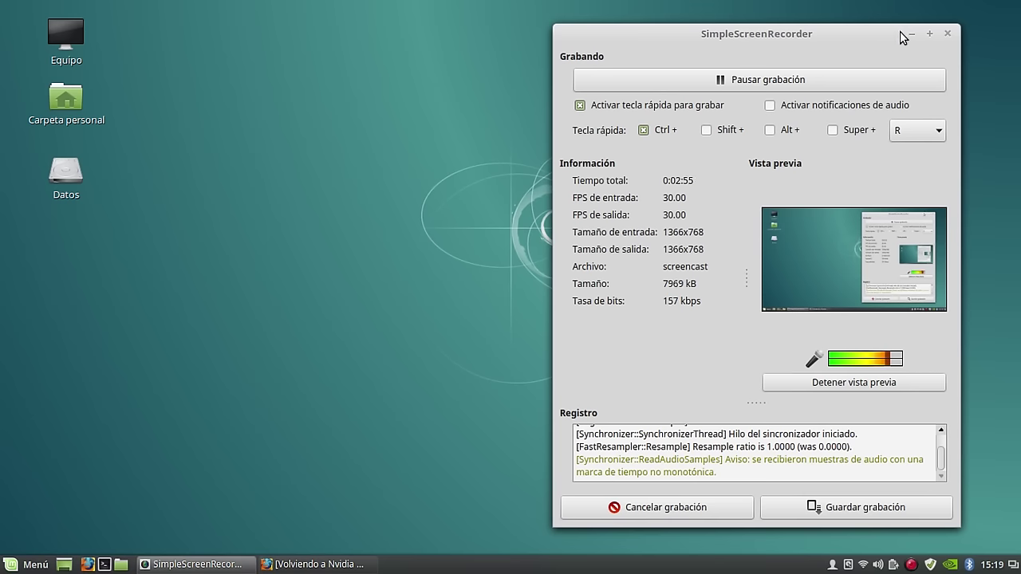
click(910, 34)
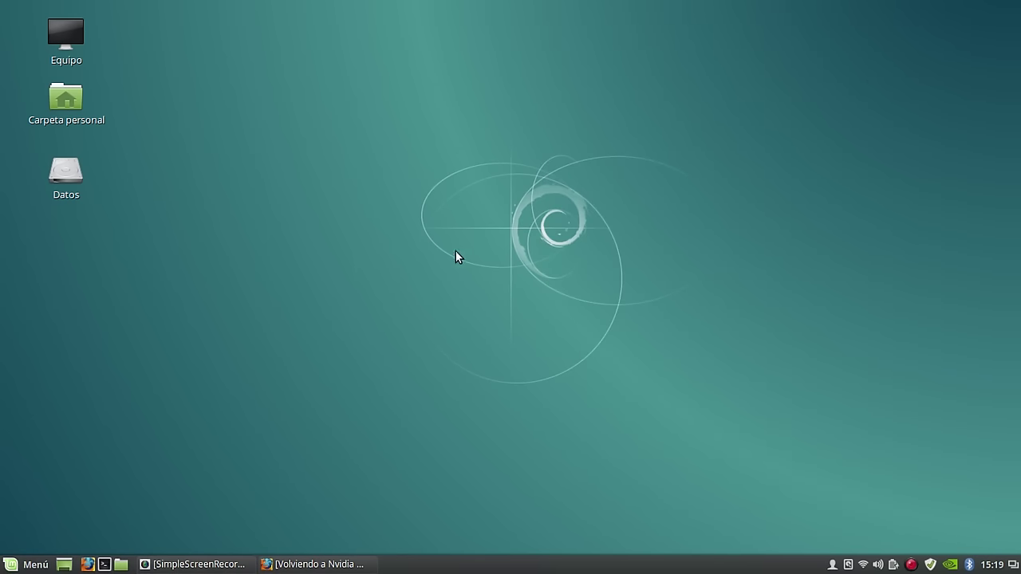
Return to Firefox, go to the Salmorejo Geek home page and open the article "Volviendo a Nvidia en Linux con una Asus Geforce 210 Silent".
click(268, 564)
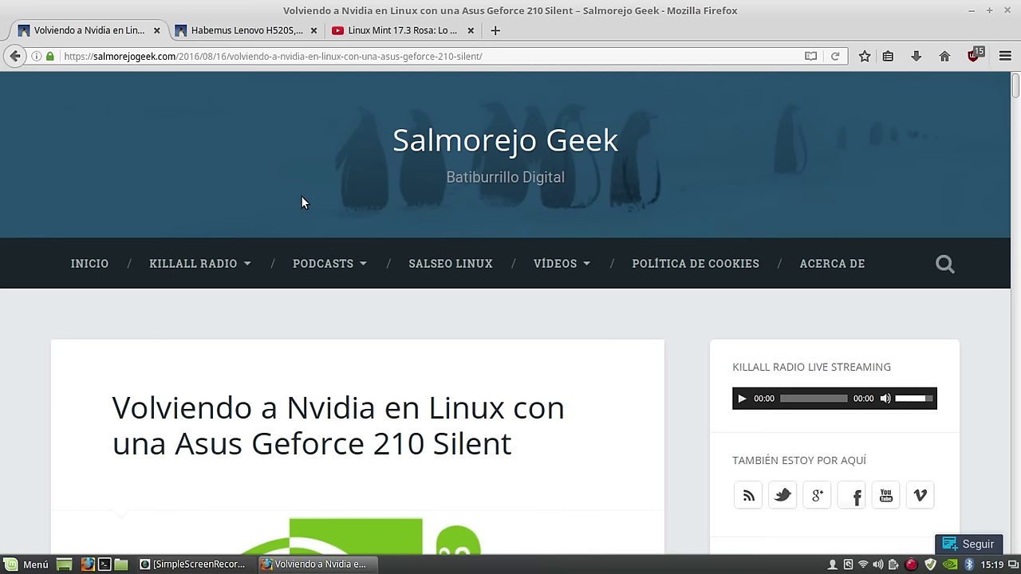
click(449, 141)
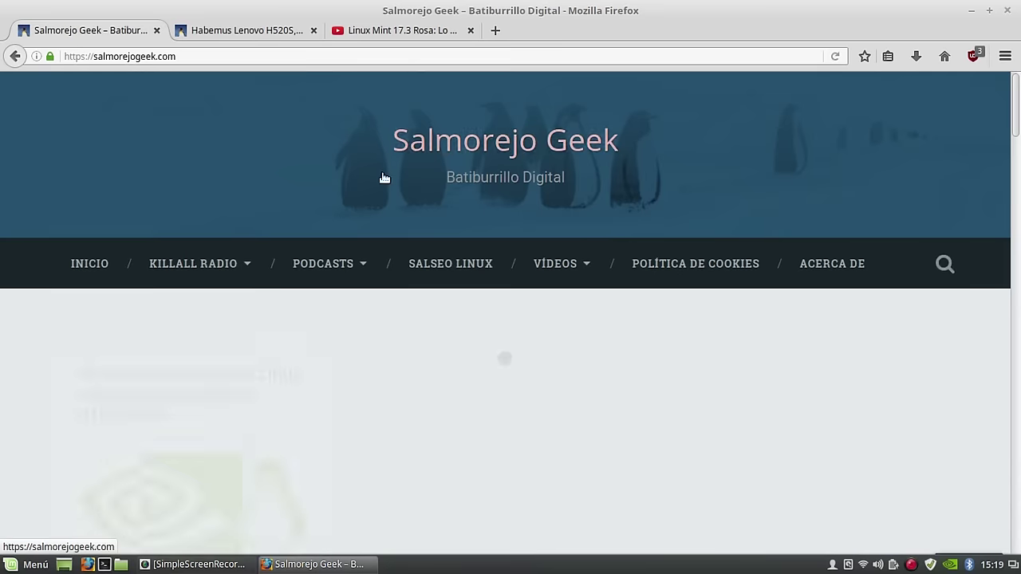
click(130, 403)
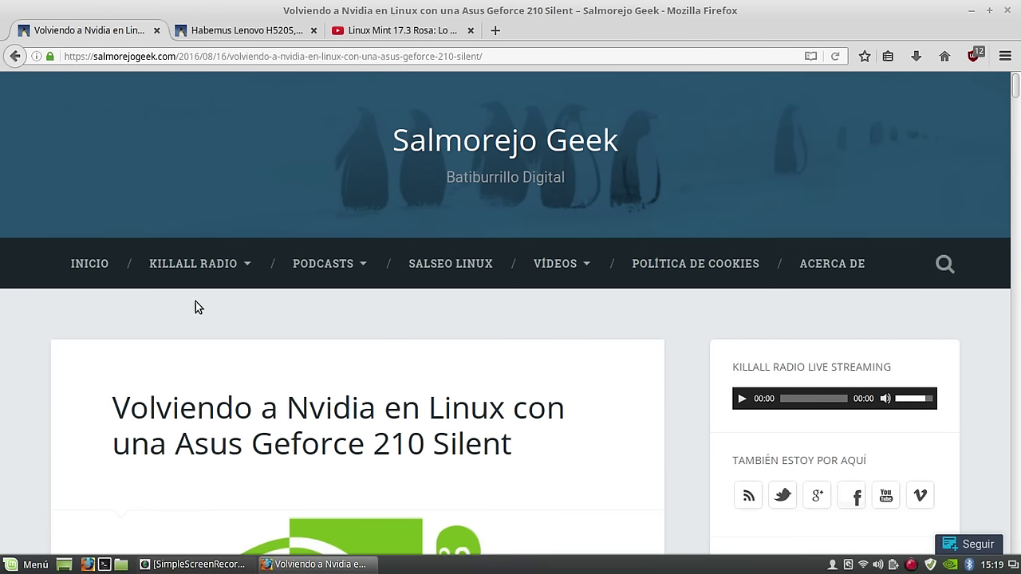
scroll(196, 301, down, 5)
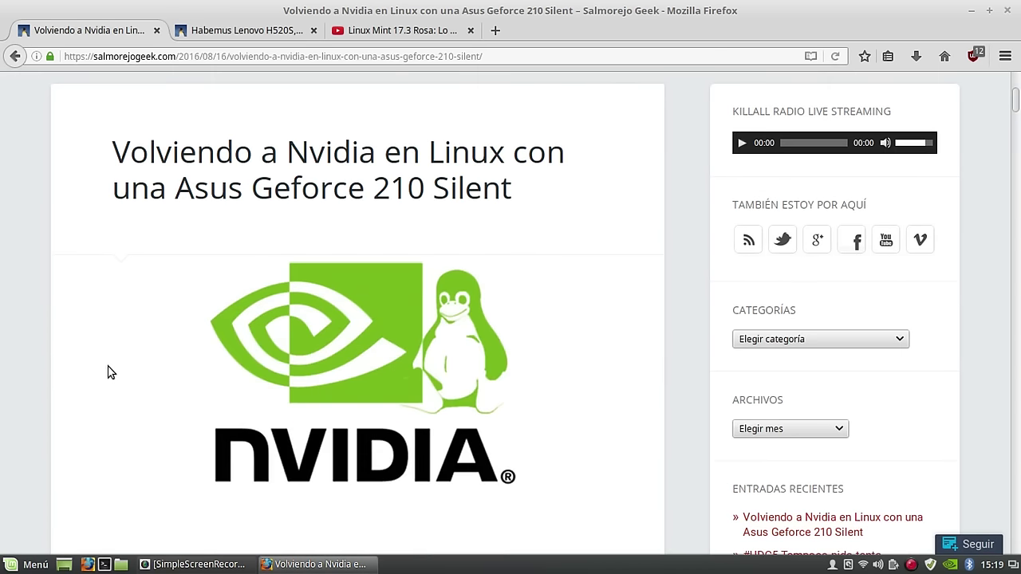
View the Deb Linux blog post about the Lenovo H520S, from its introduction to the tower's photo.
click(235, 30)
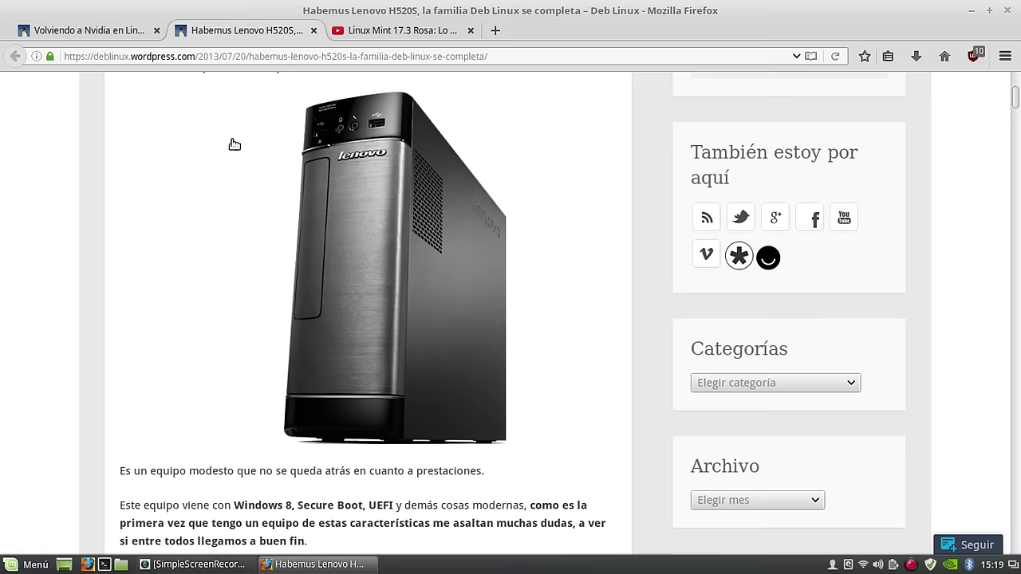
scroll(247, 284, up, 5)
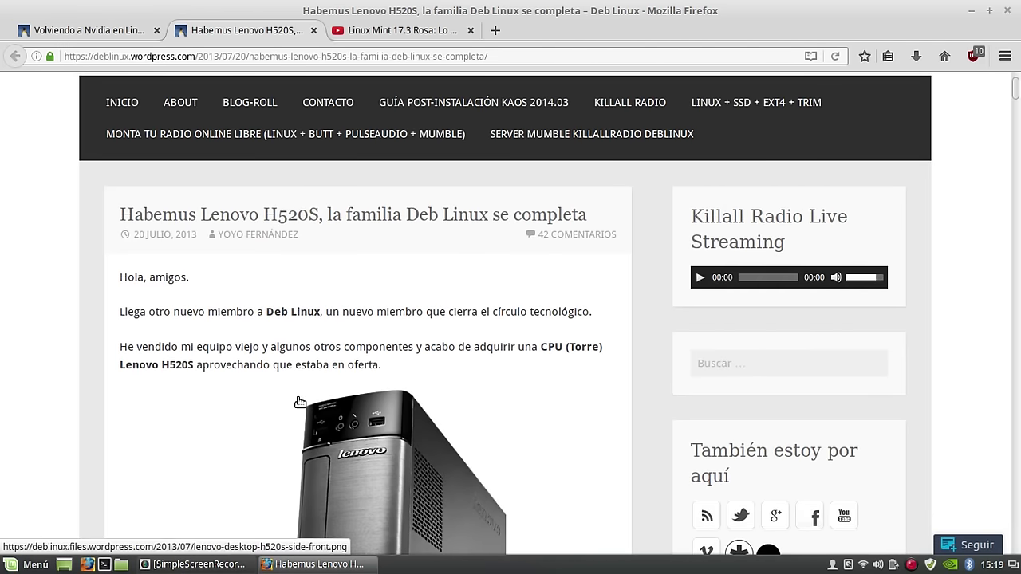
scroll(348, 317, down, 5)
scroll(349, 317, up, 5)
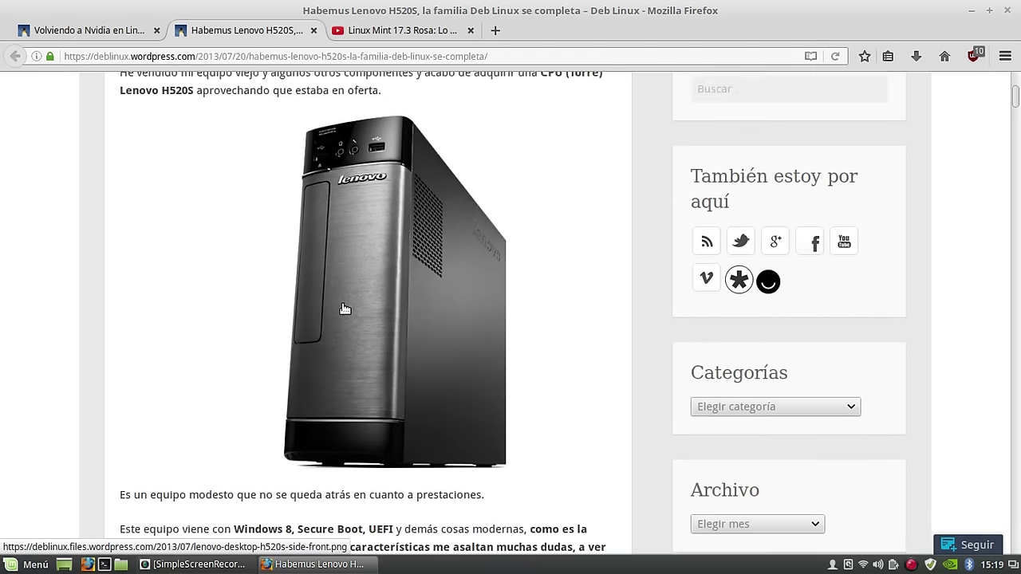
Switch back to the Asus Geforce 210 article and read its opening paragraphs.
click(83, 30)
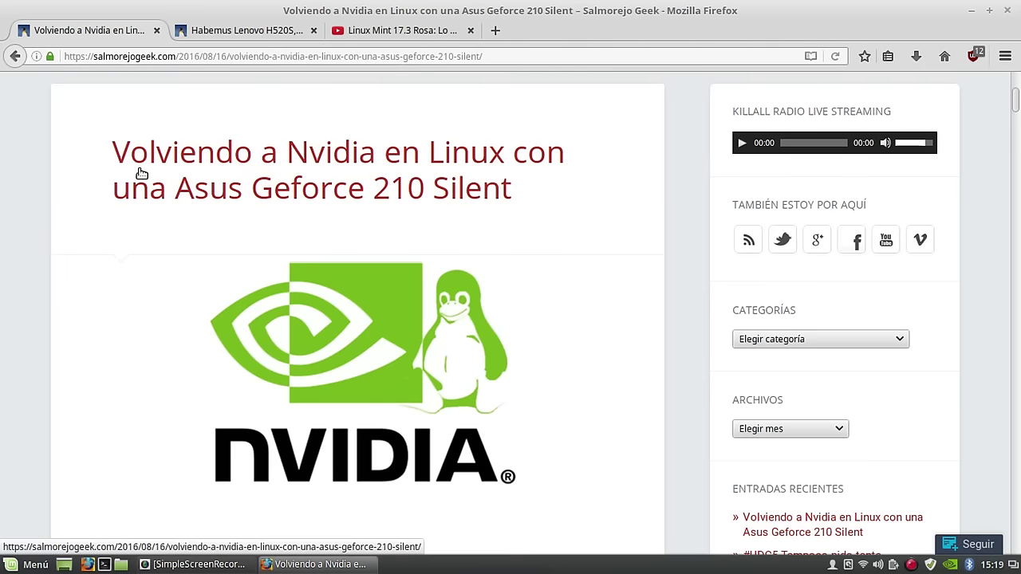
scroll(139, 173, down, 3)
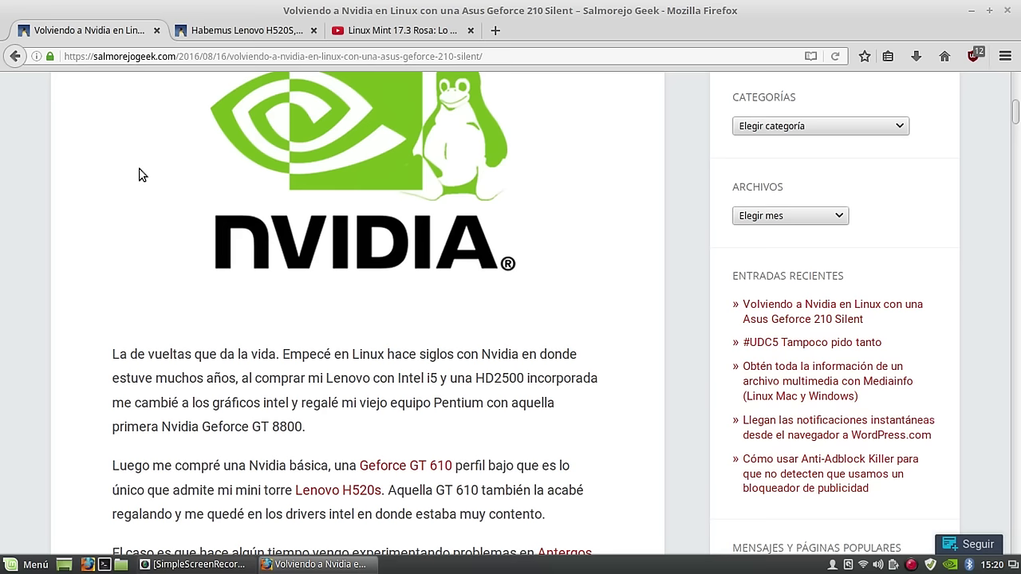
scroll(134, 207, up, 5)
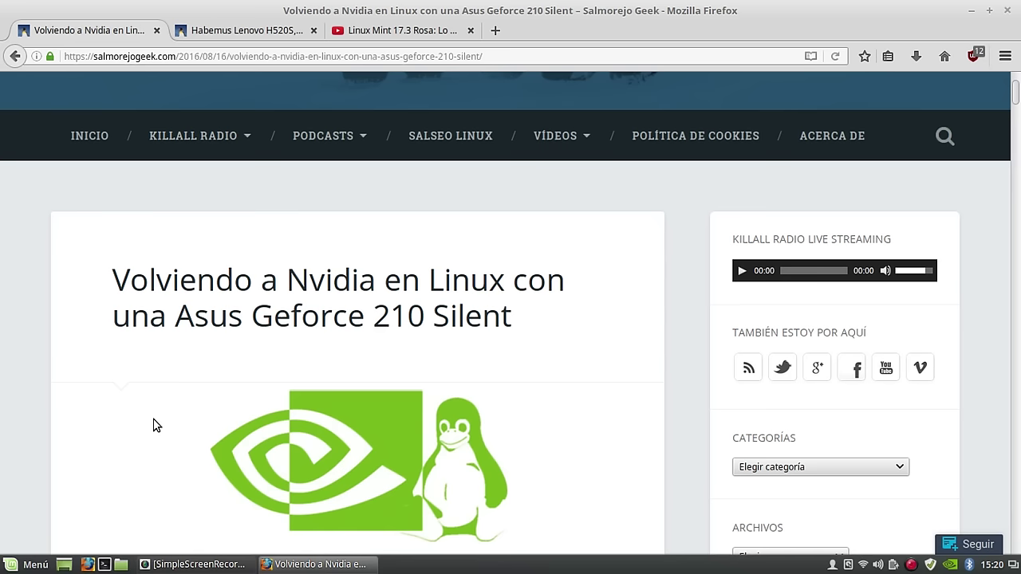
Revisit the Linux Mint 17.3 Rosa video page and minimize the browser to show the desktop.
click(381, 32)
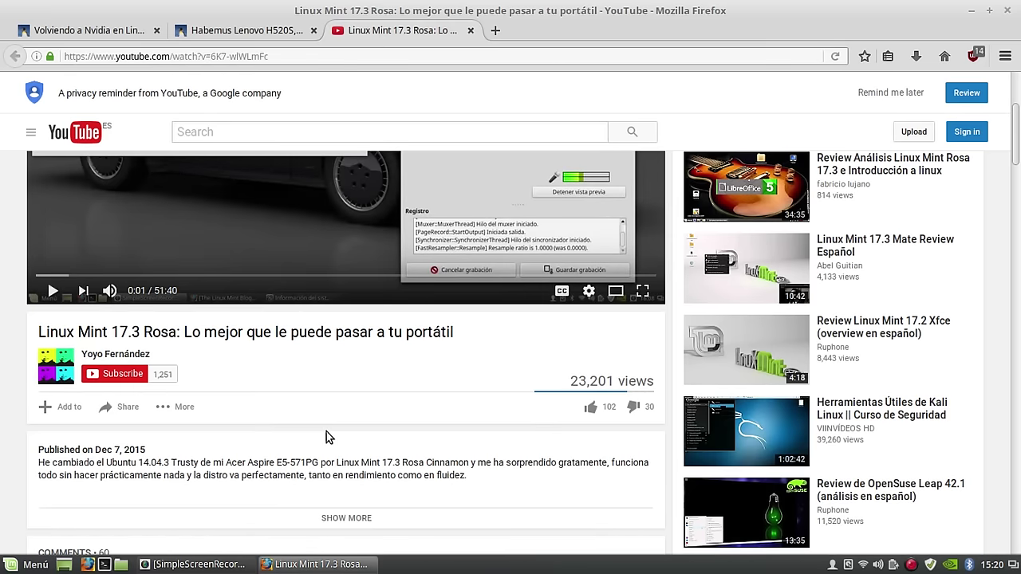
scroll(367, 487, up, 3)
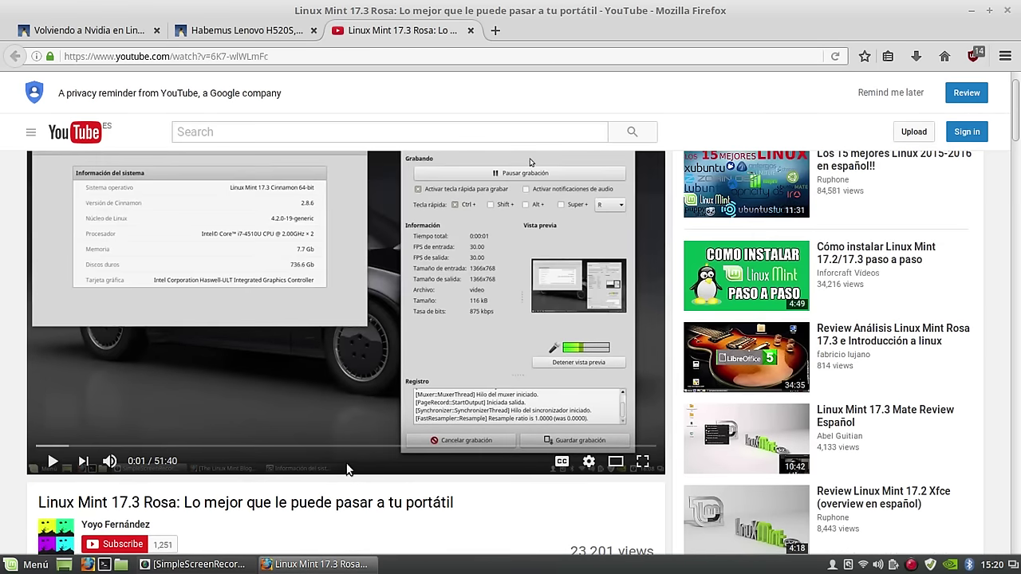
scroll(334, 451, down, 2)
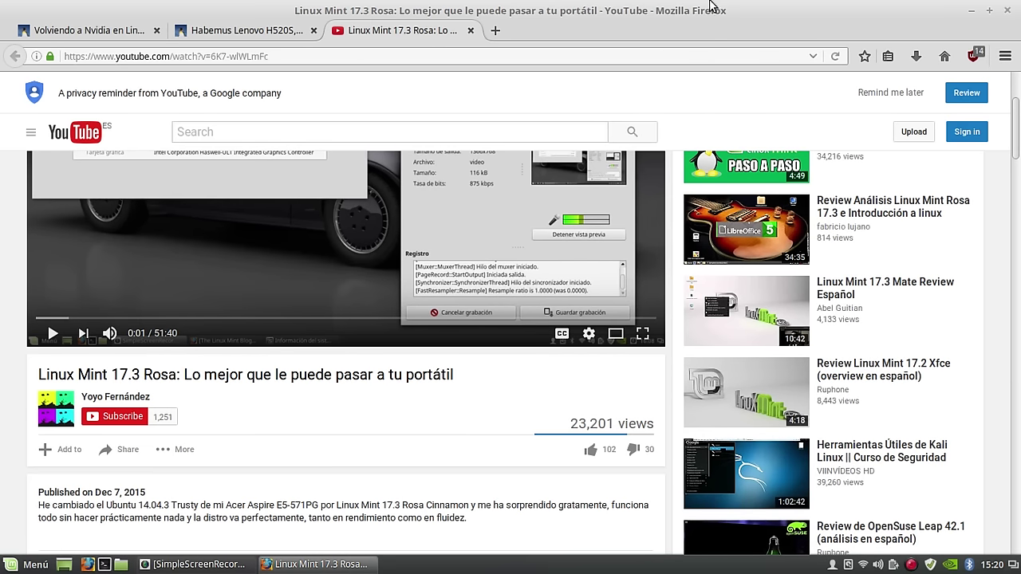
click(972, 11)
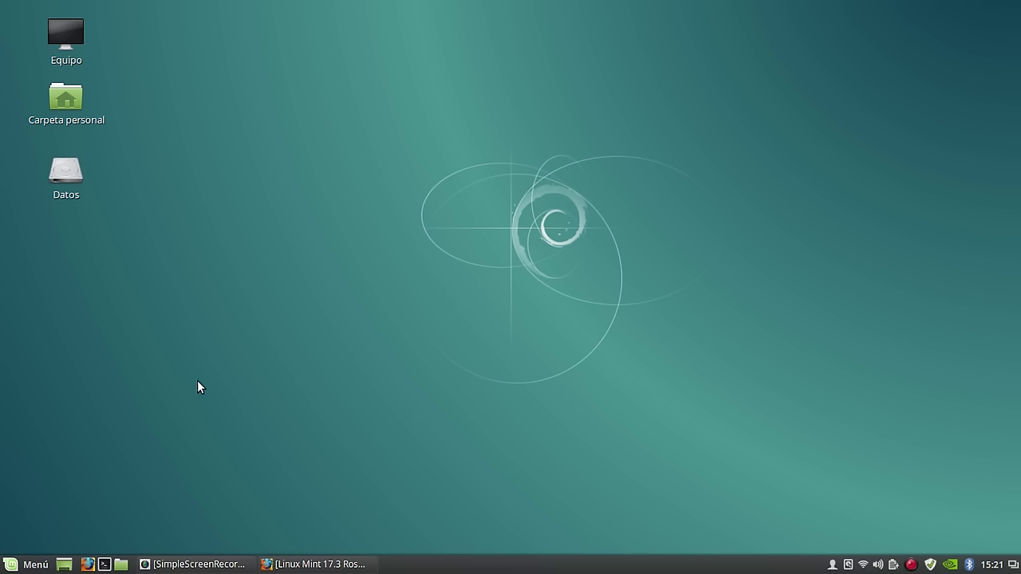
Look through the Linux Mint application menu, including the Gráficos category and the full application list, and close it.
click(28, 565)
mouse_move(152, 238)
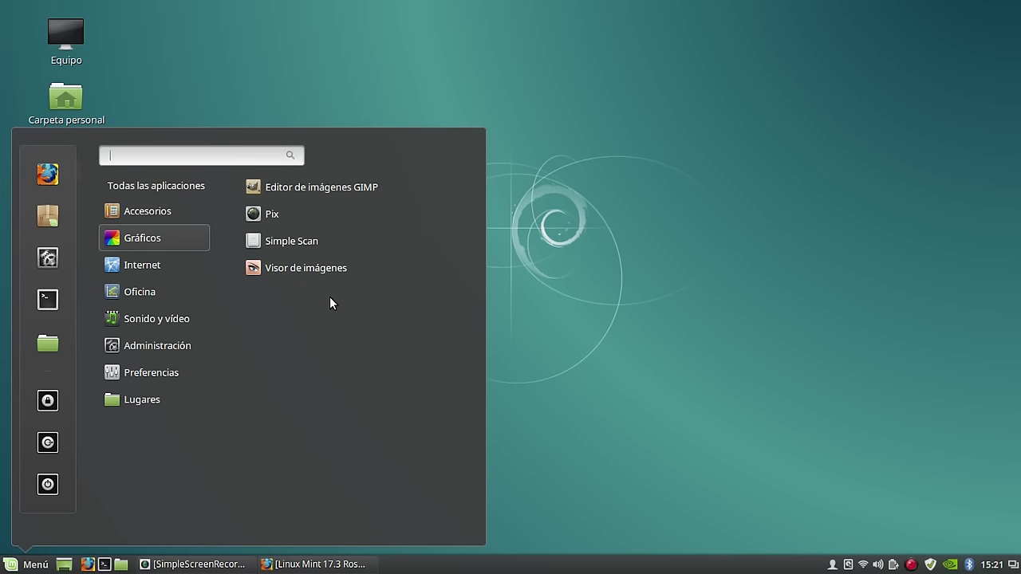
click(682, 124)
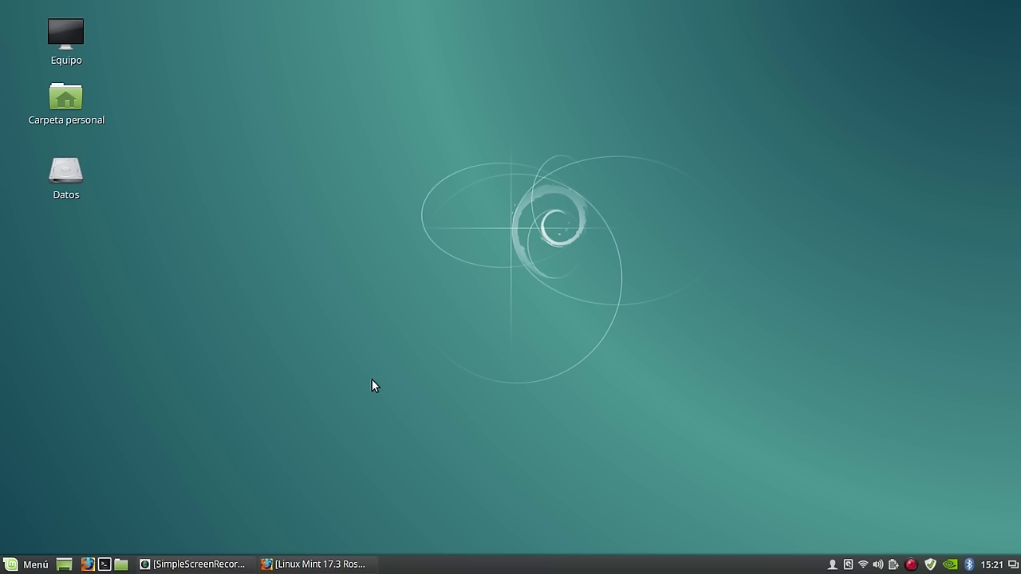
click(16, 566)
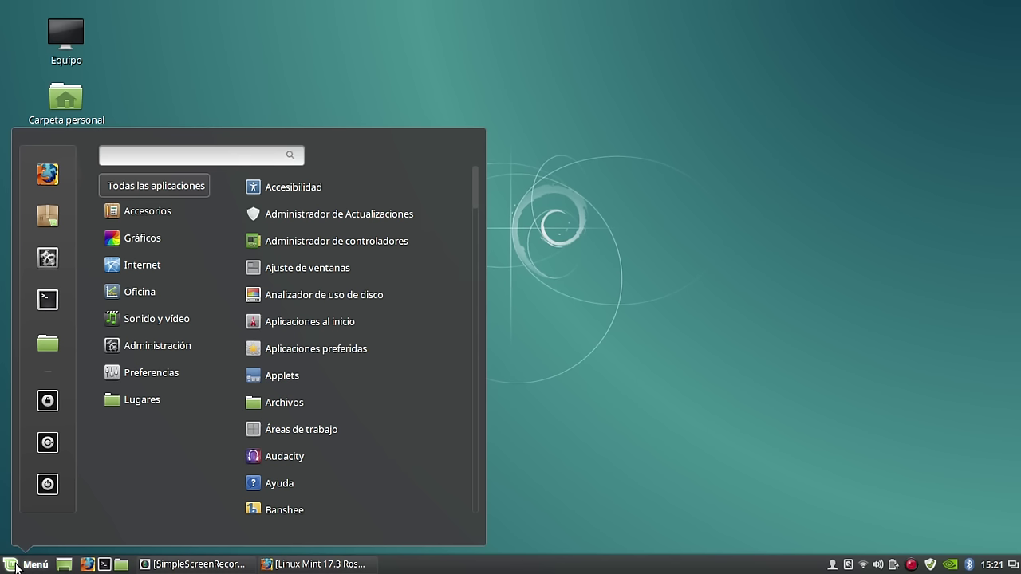
click(712, 311)
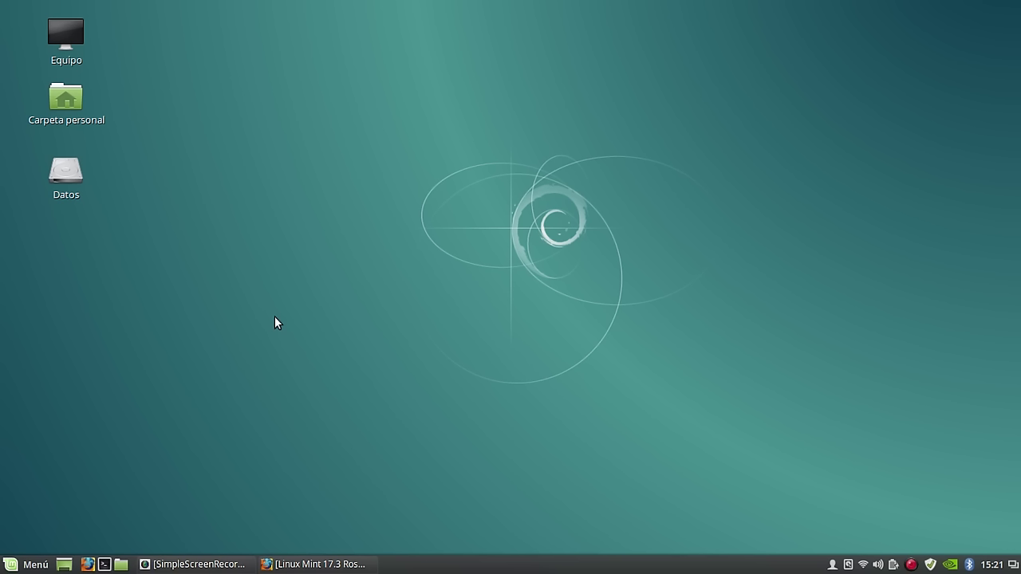
Open the system settings, reposition the window on the desktop, and open the Temas settings.
click(35, 565)
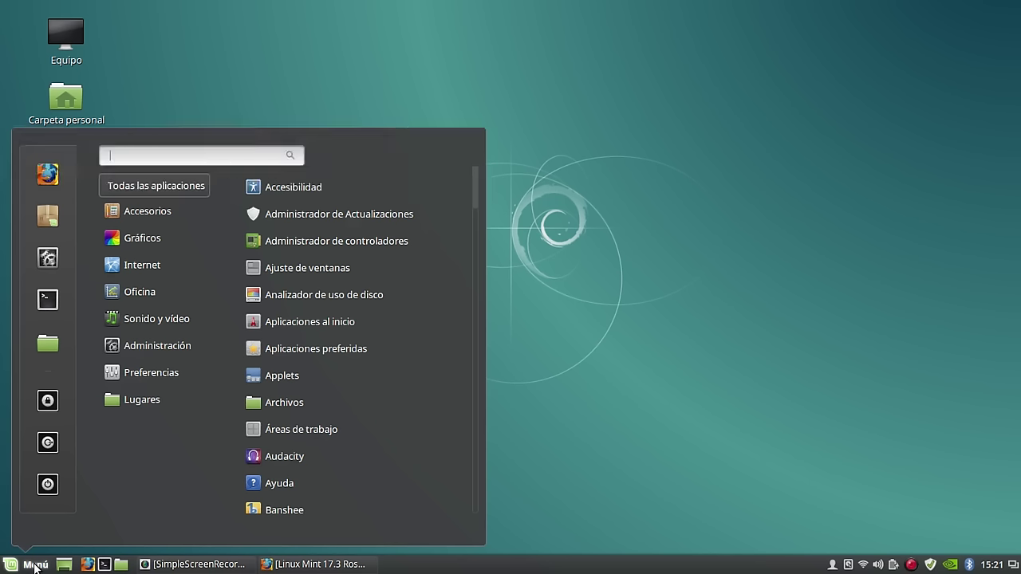
click(47, 258)
drag(467, 65, 480, 45)
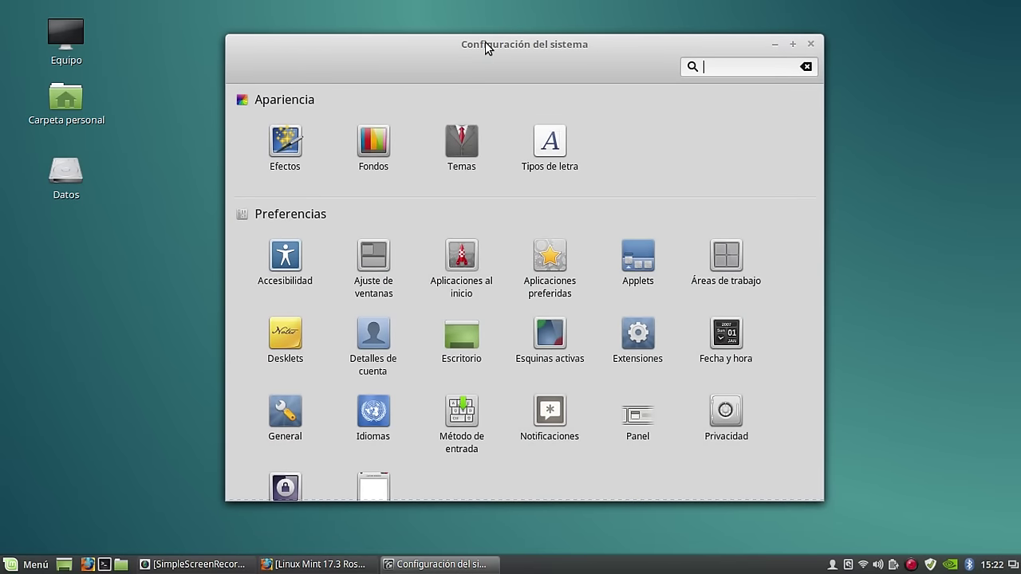
drag(659, 44, 620, 53)
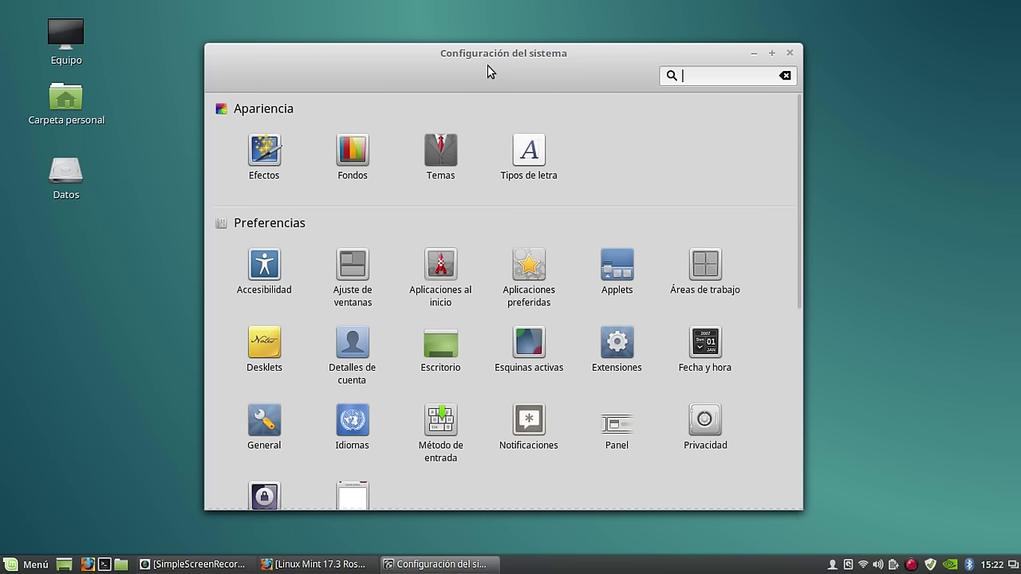
click(445, 165)
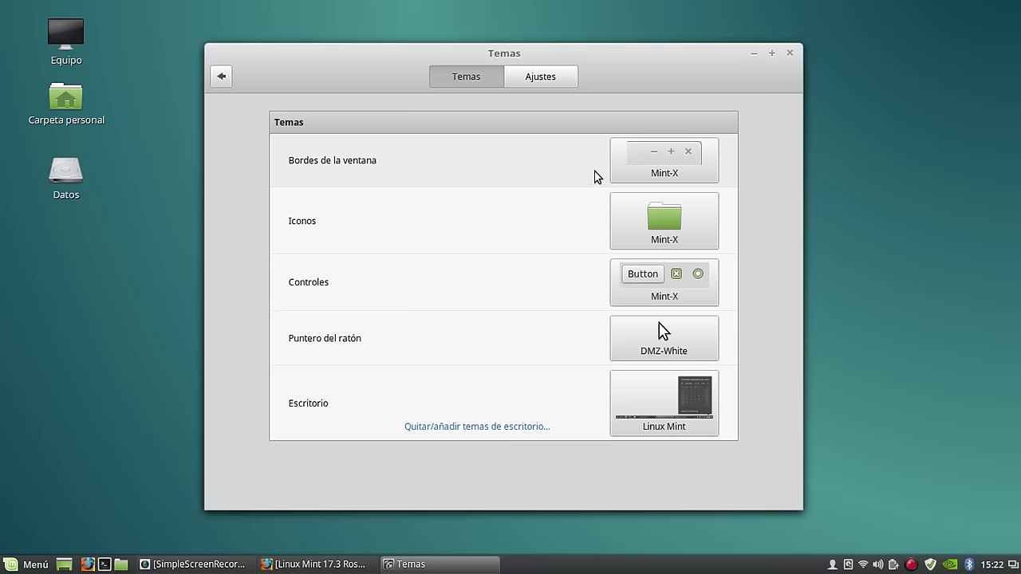
Set the window borders, icons and controls themes to Mint-Y.
click(646, 158)
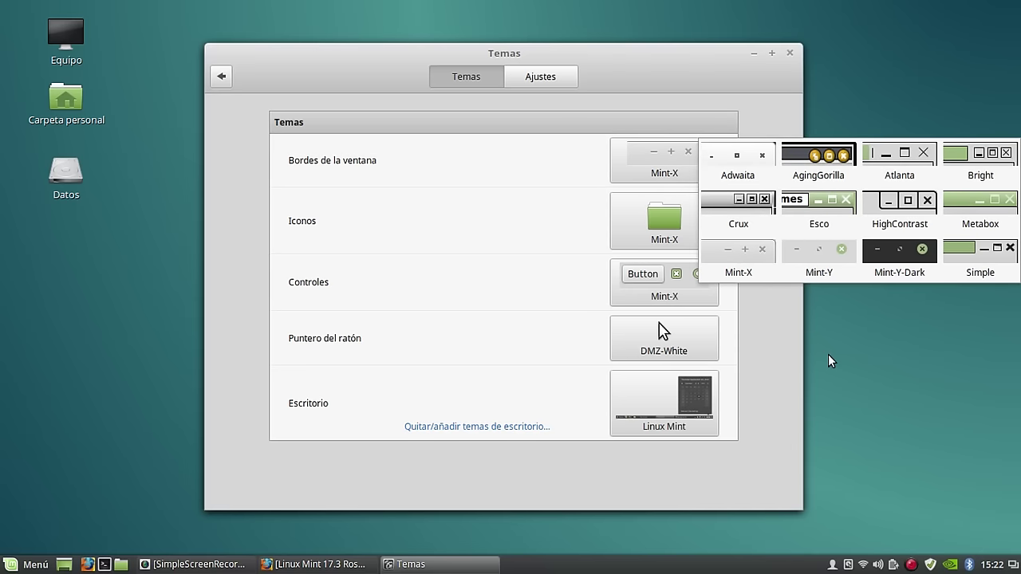
click(826, 254)
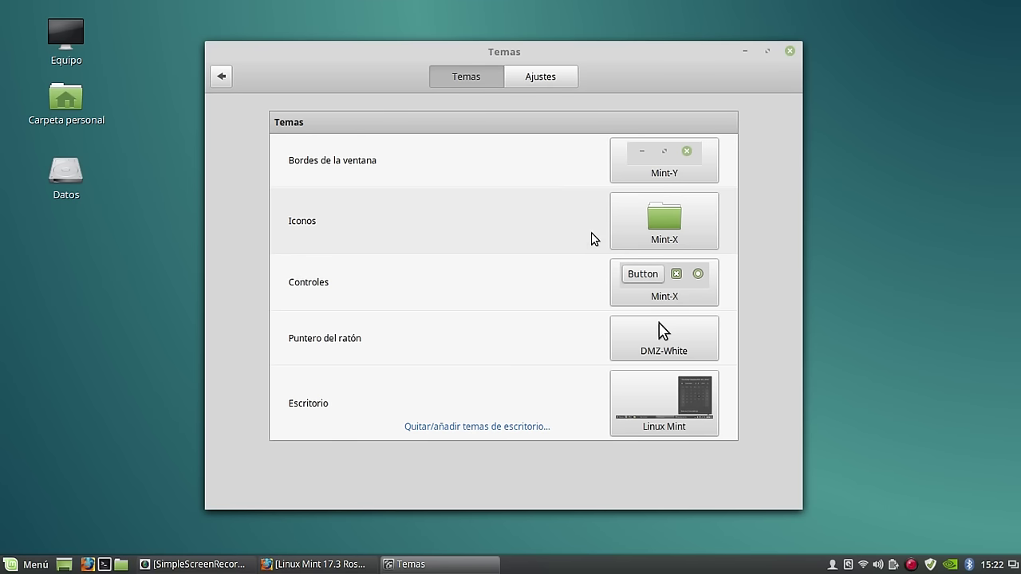
click(627, 221)
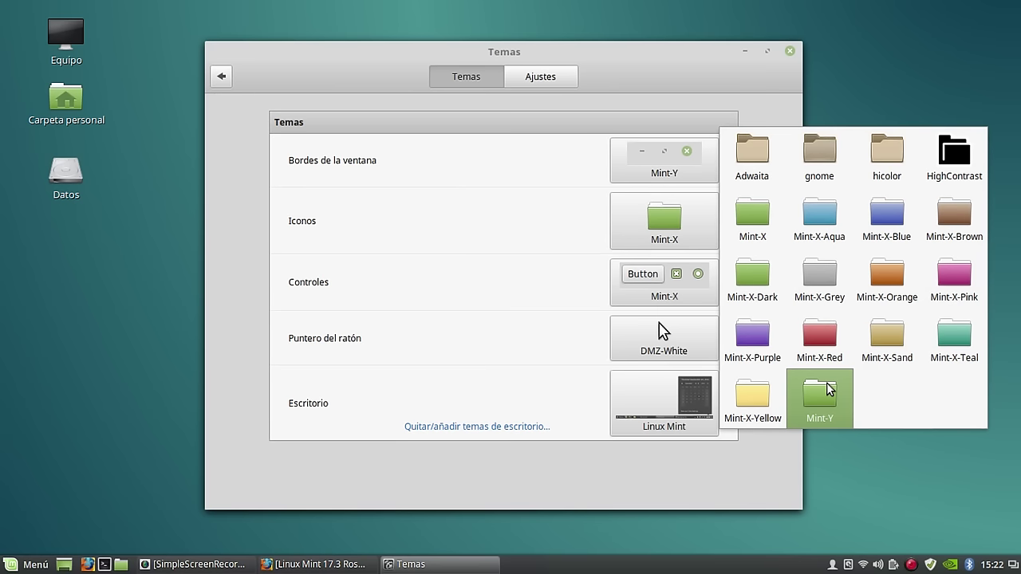
click(817, 401)
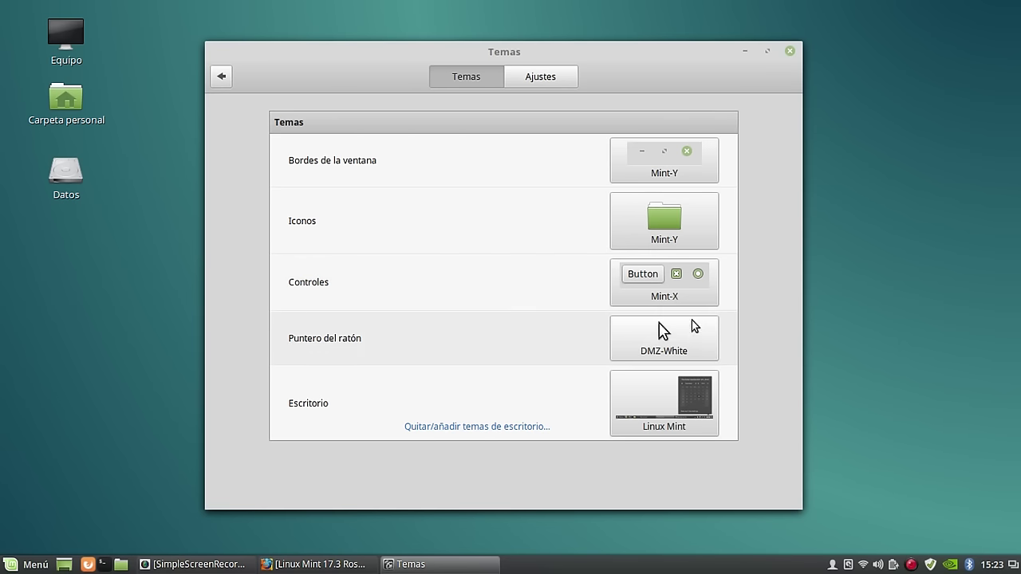
click(693, 296)
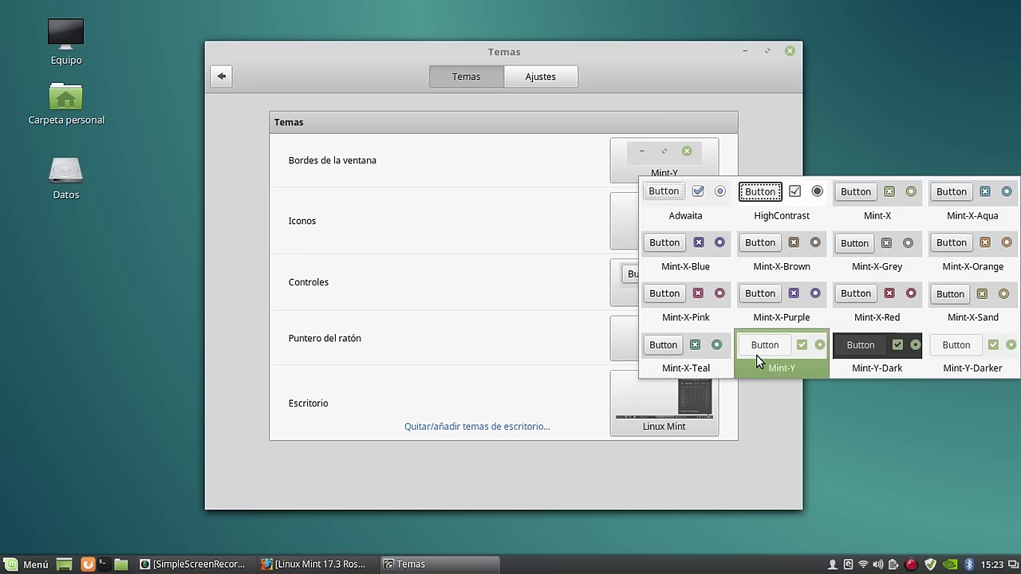
click(780, 349)
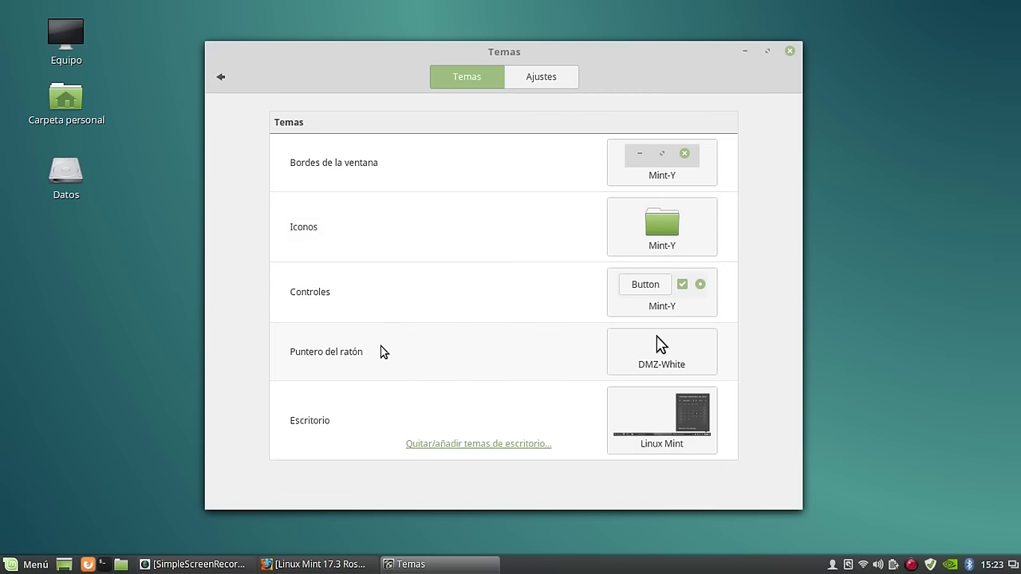
Set the mouse pointer to DMZ-Black and the desktop theme to Mint-Y, and shift the Temas window slightly.
click(661, 355)
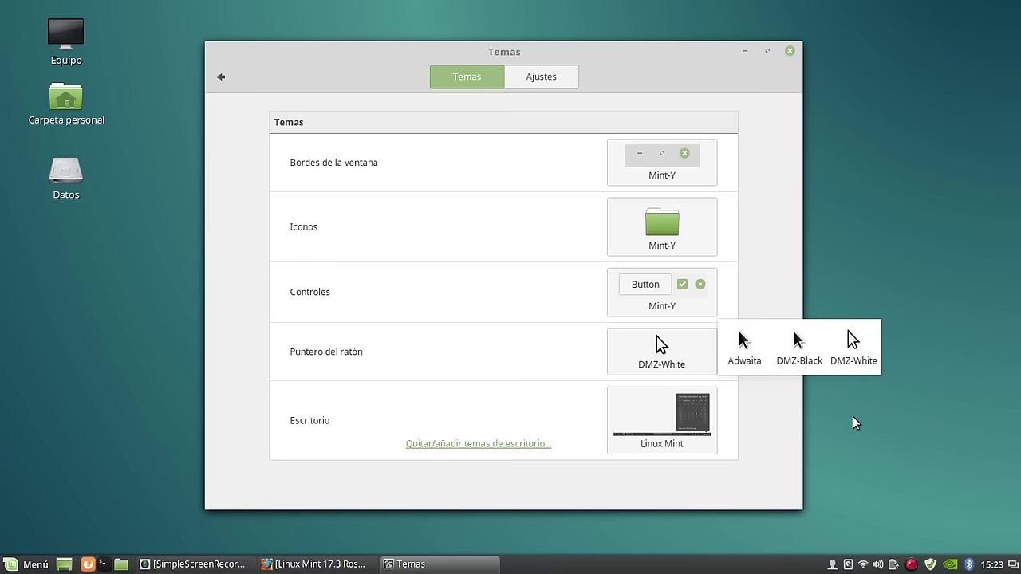
click(798, 344)
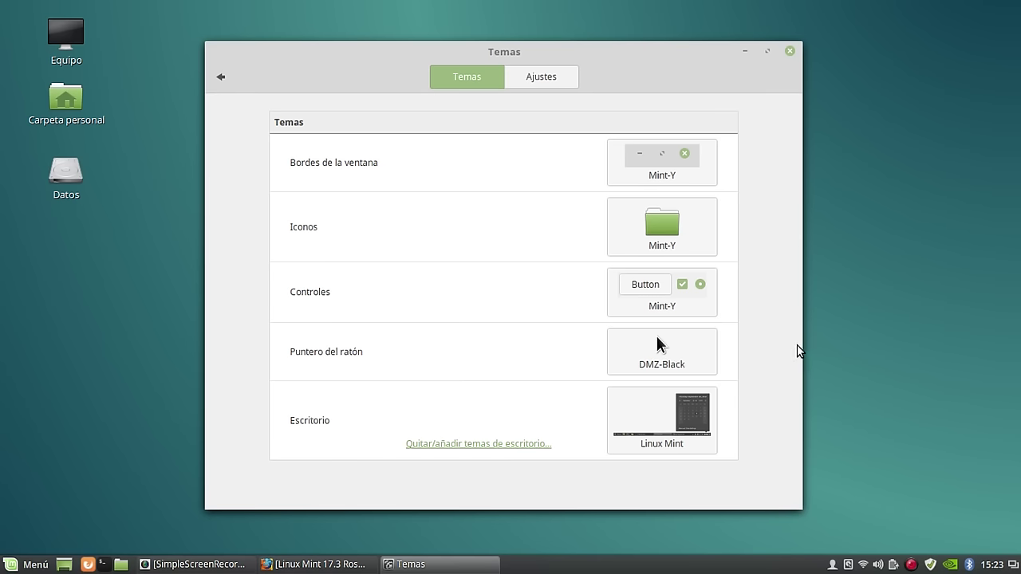
click(669, 430)
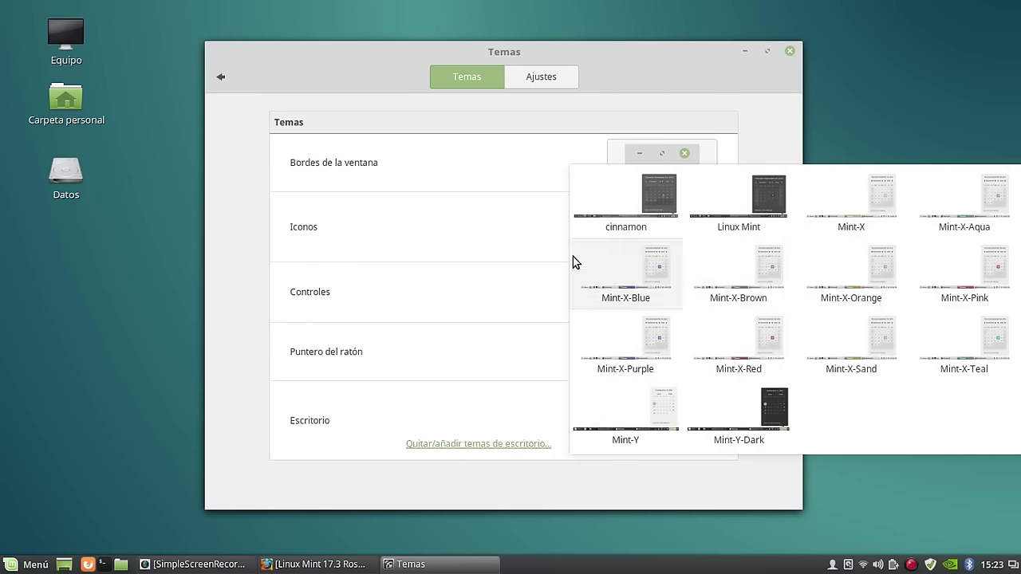
click(645, 427)
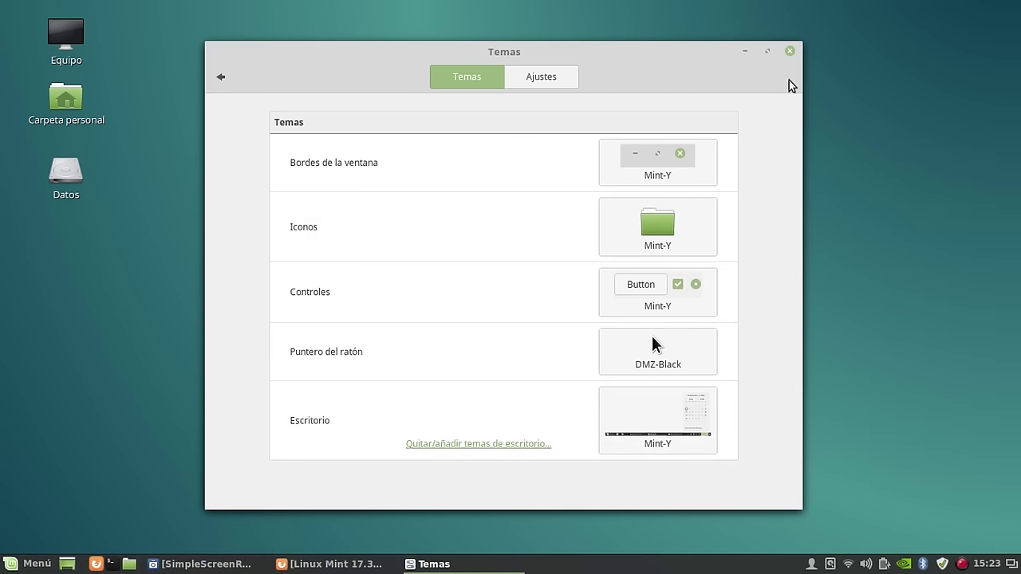
drag(615, 58, 602, 47)
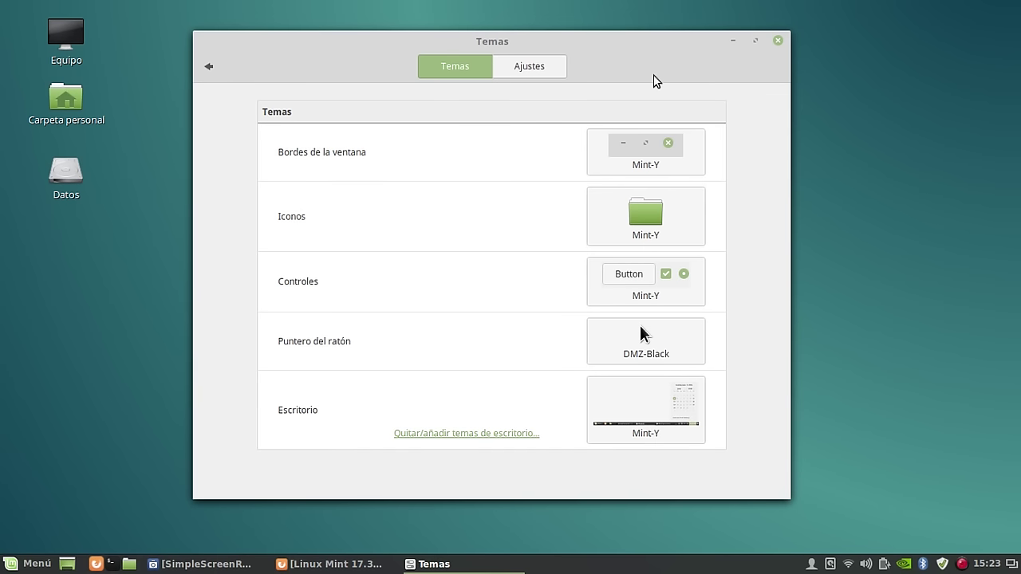
Return to the system settings overview and look through its categories from Apariencia to Administración.
click(209, 70)
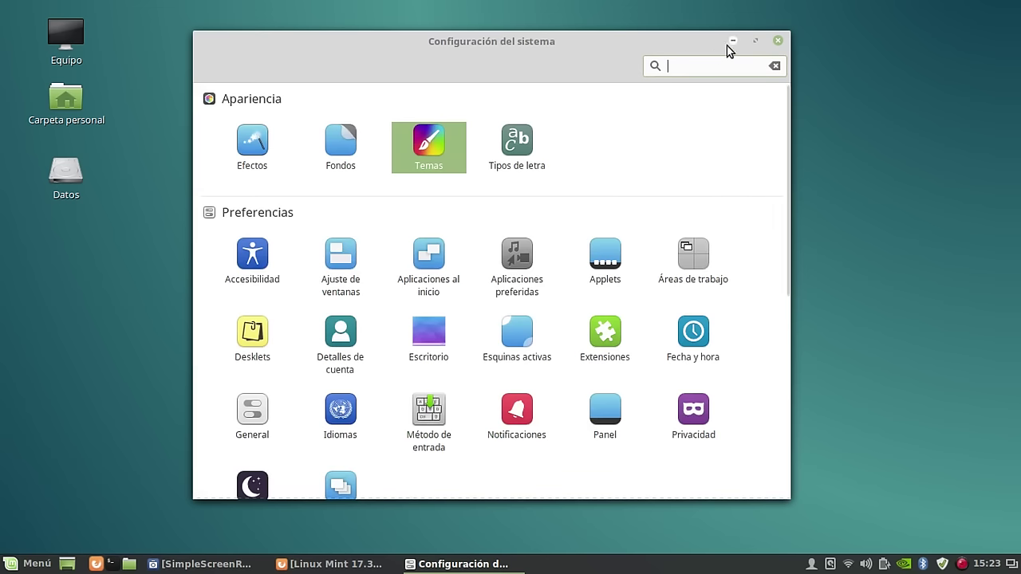
scroll(534, 345, down, 5)
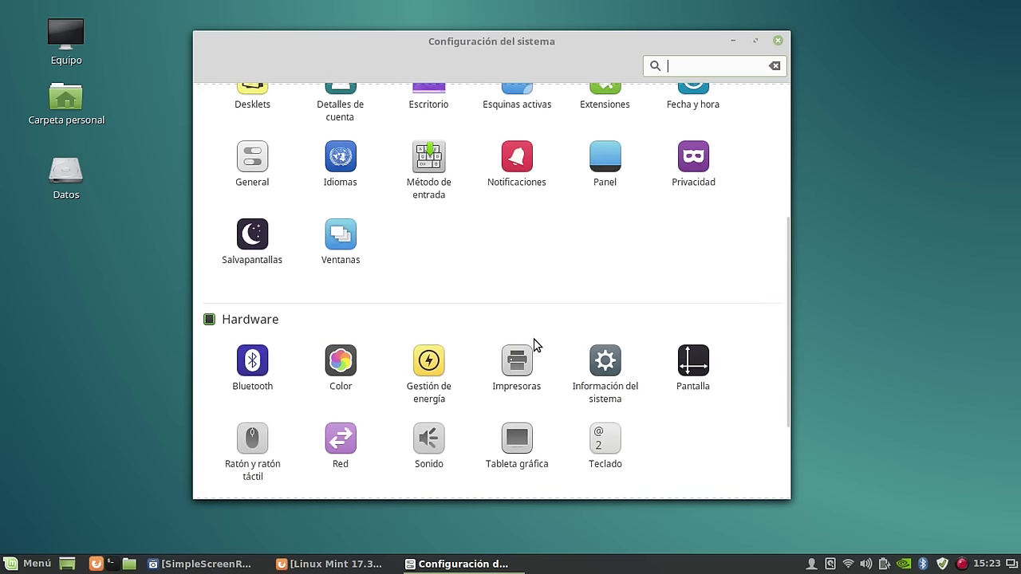
scroll(534, 344, down, 3)
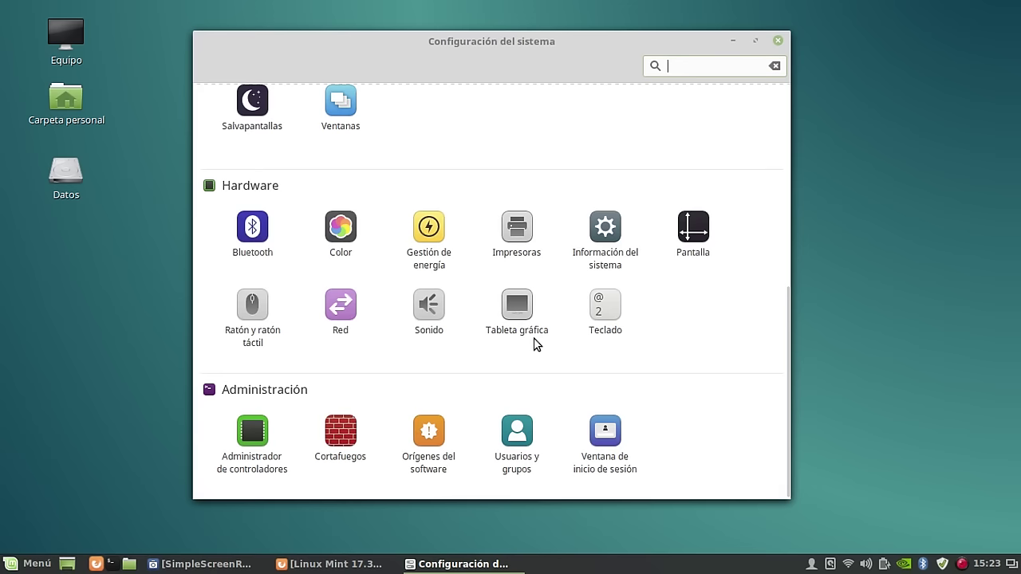
scroll(534, 345, up, 8)
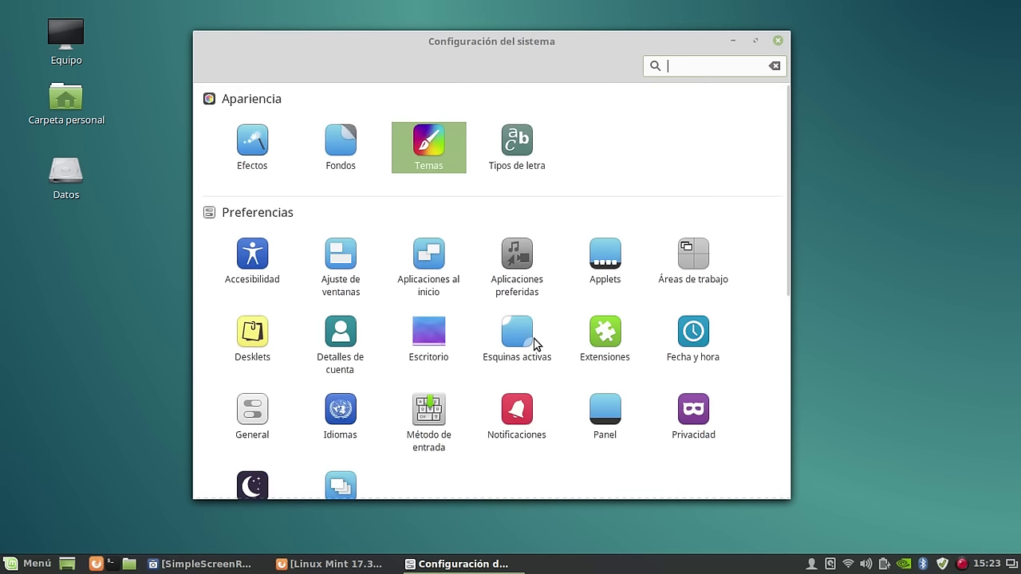
Look at the application menu in the new theme, including the Preferencias and Internet categories, and close it.
click(18, 566)
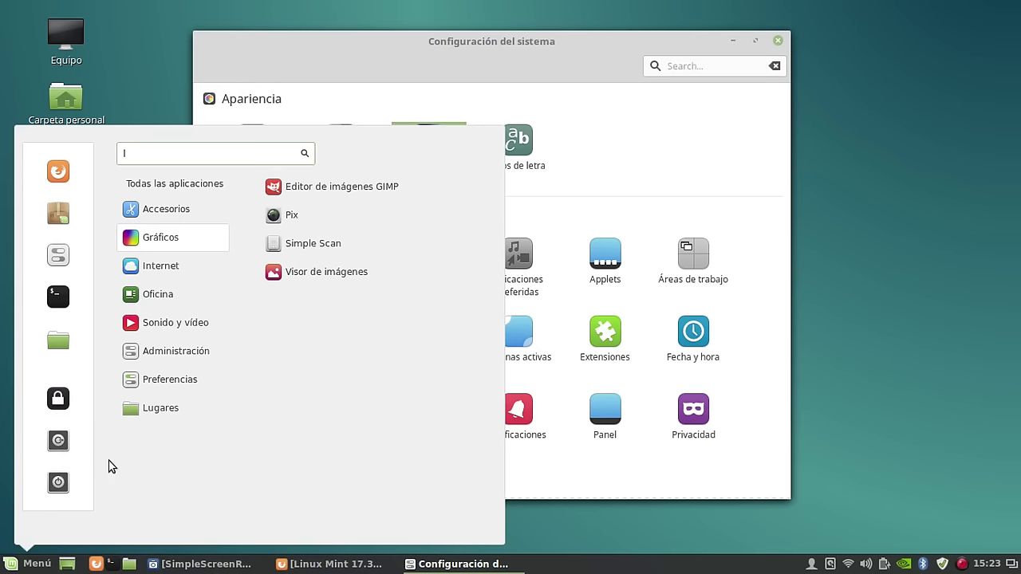
mouse_move(173, 380)
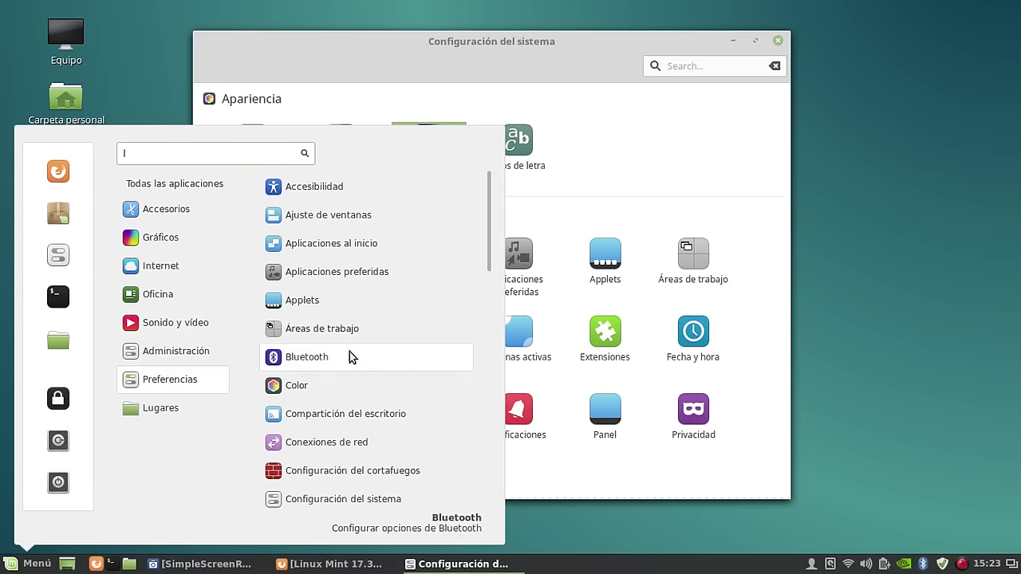
mouse_move(130, 302)
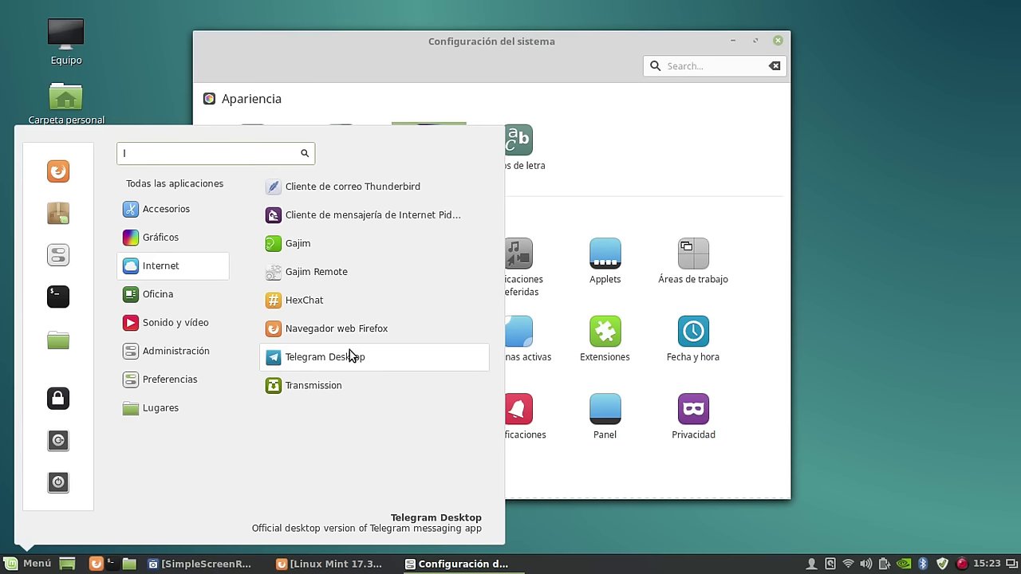
click(858, 252)
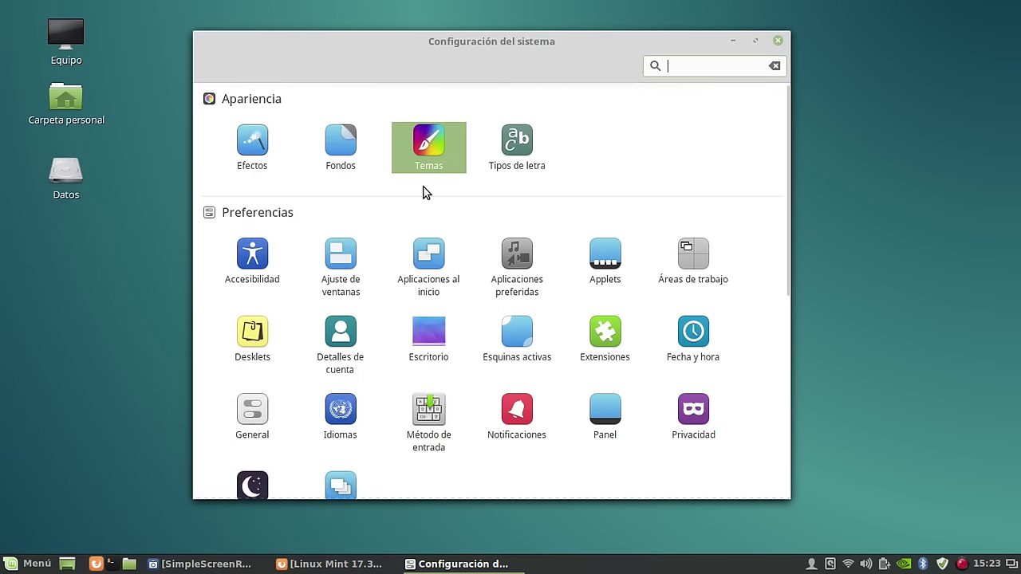
Set the desktop theme to Mint-Y-Dark in the Temas settings and minimize the system settings window.
click(343, 152)
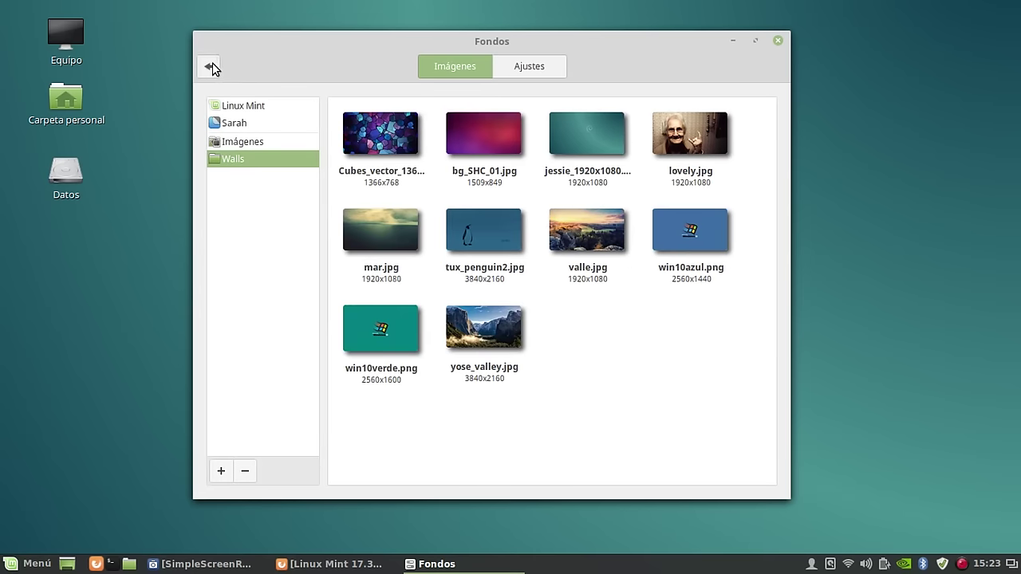
click(211, 66)
click(423, 142)
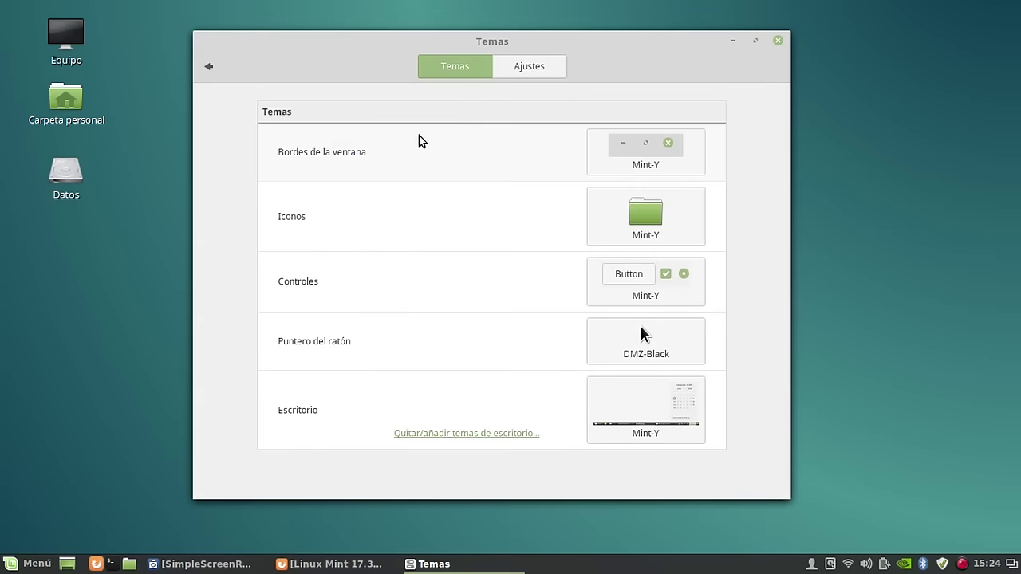
click(629, 420)
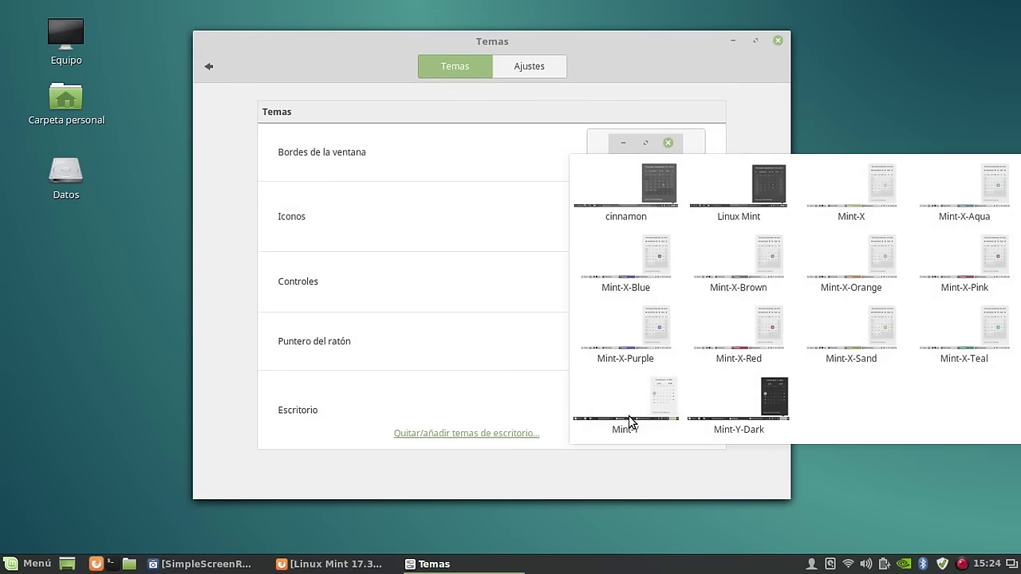
click(759, 416)
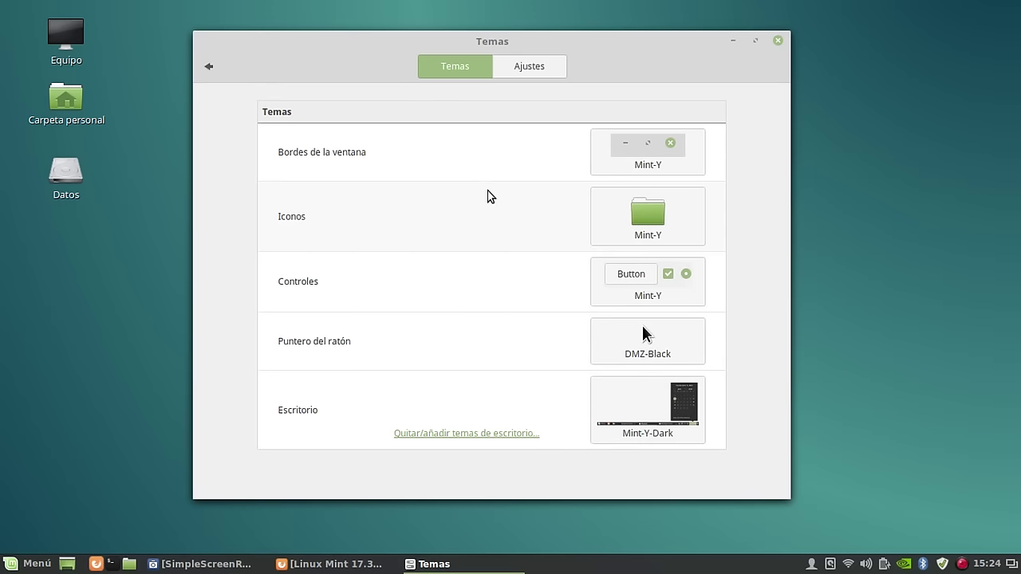
click(209, 68)
click(732, 41)
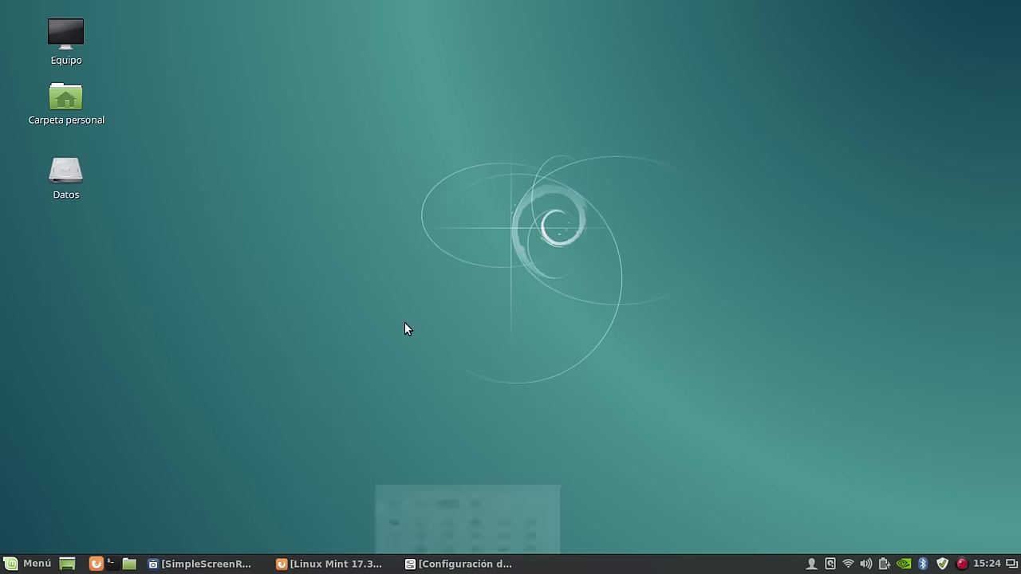
Look at the dark application menu, including the Preferencias and Lugares categories, and close it.
click(30, 565)
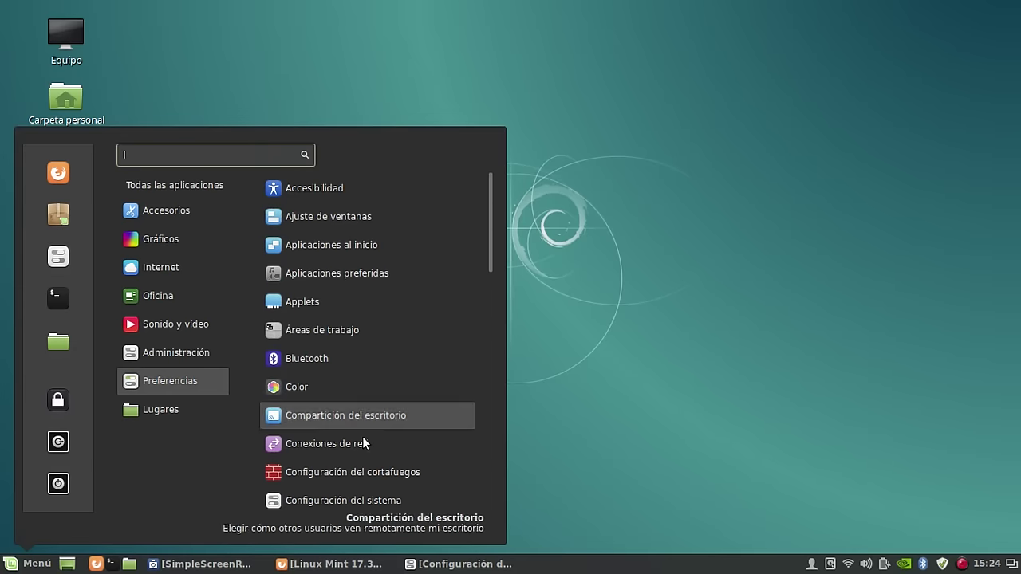
mouse_move(160, 410)
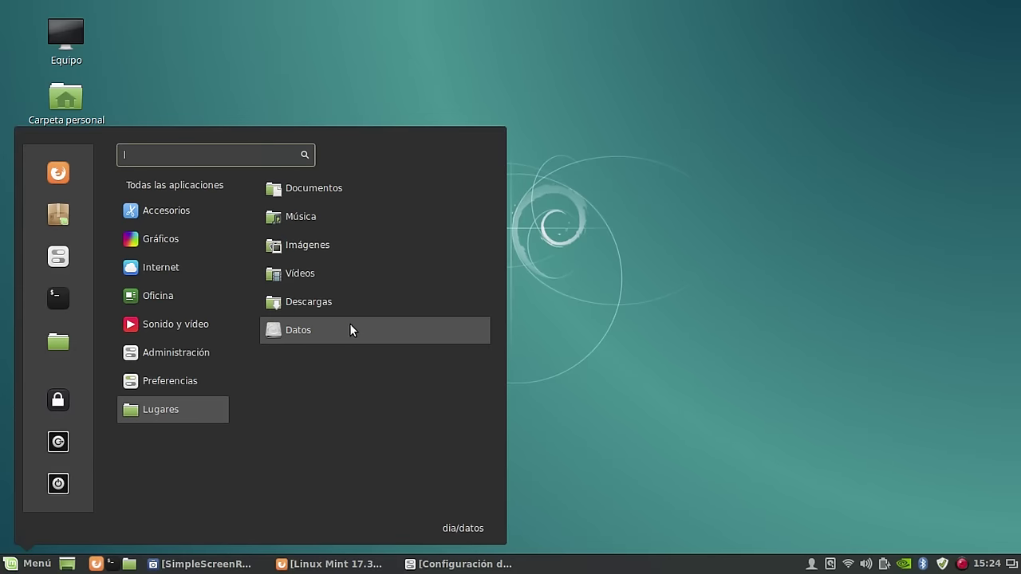
click(350, 329)
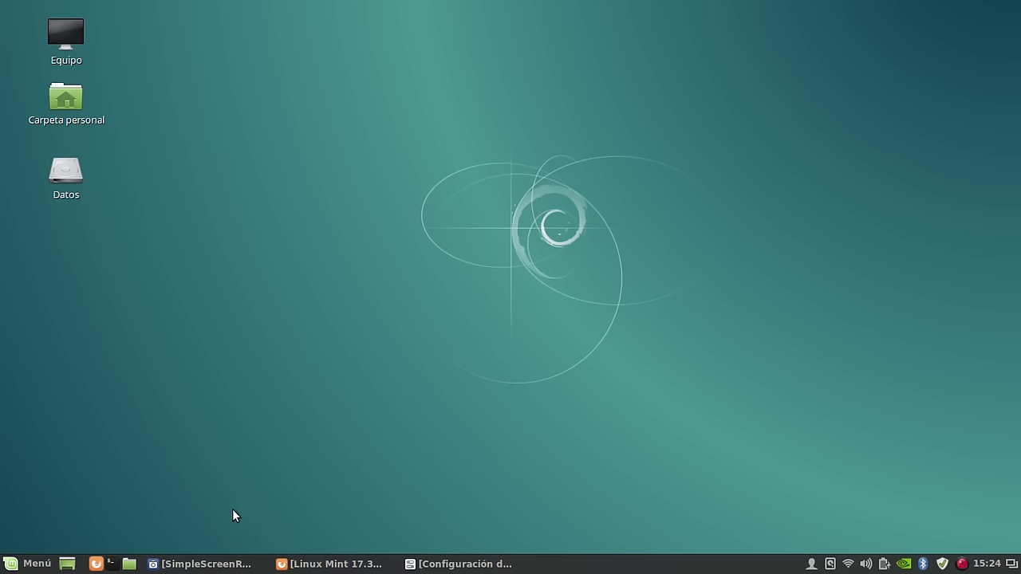
Open the personal folder from the desktop, move its window around to show the file manager's theme, and close it.
double_click(63, 97)
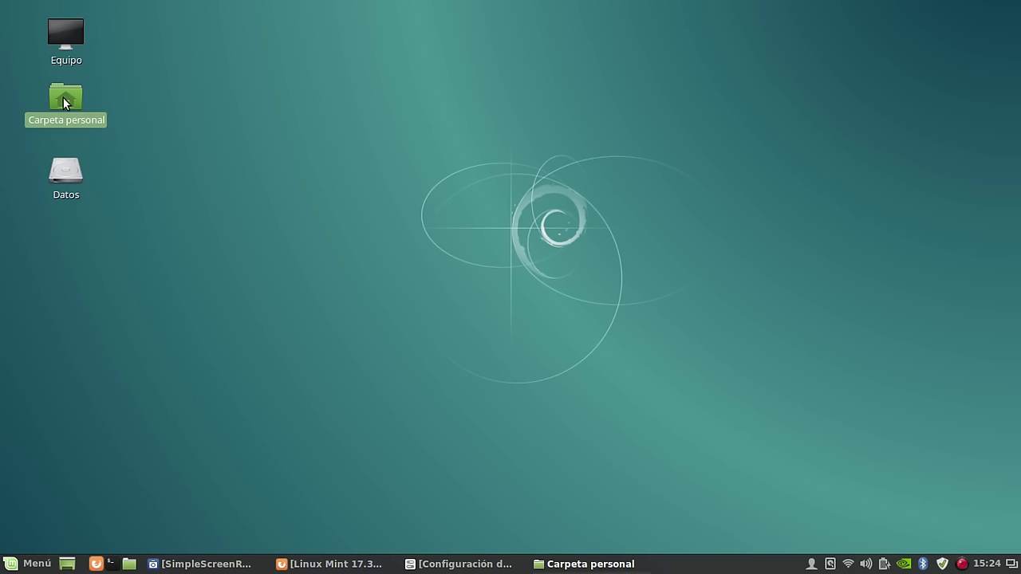
drag(468, 86, 487, 54)
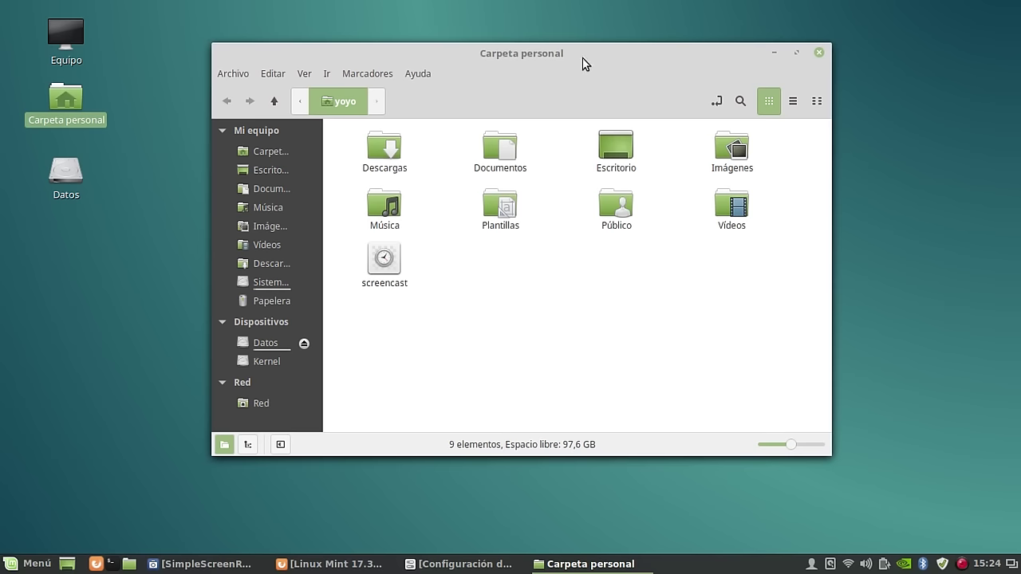
drag(579, 54, 574, 55)
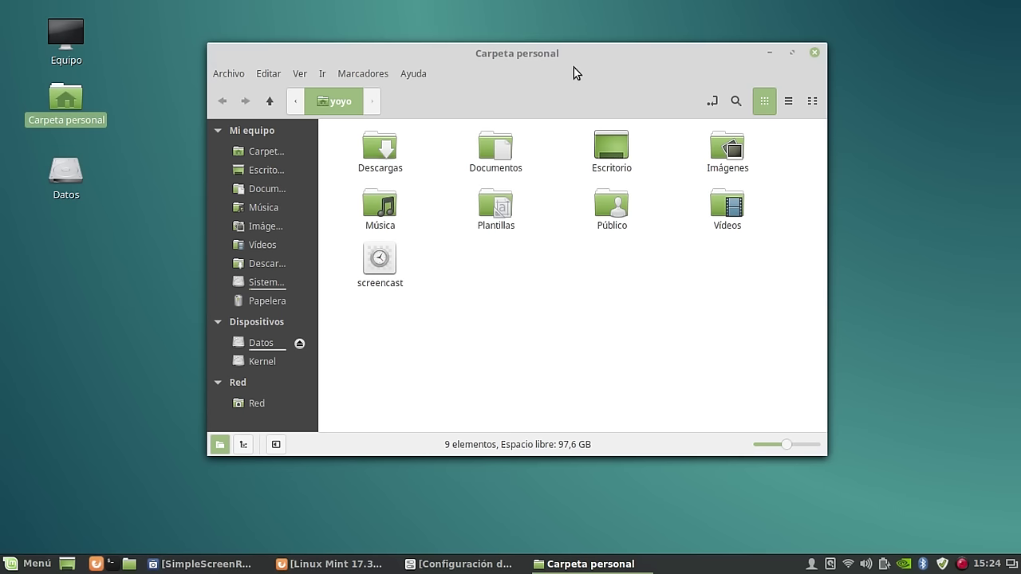
drag(551, 55, 550, 60)
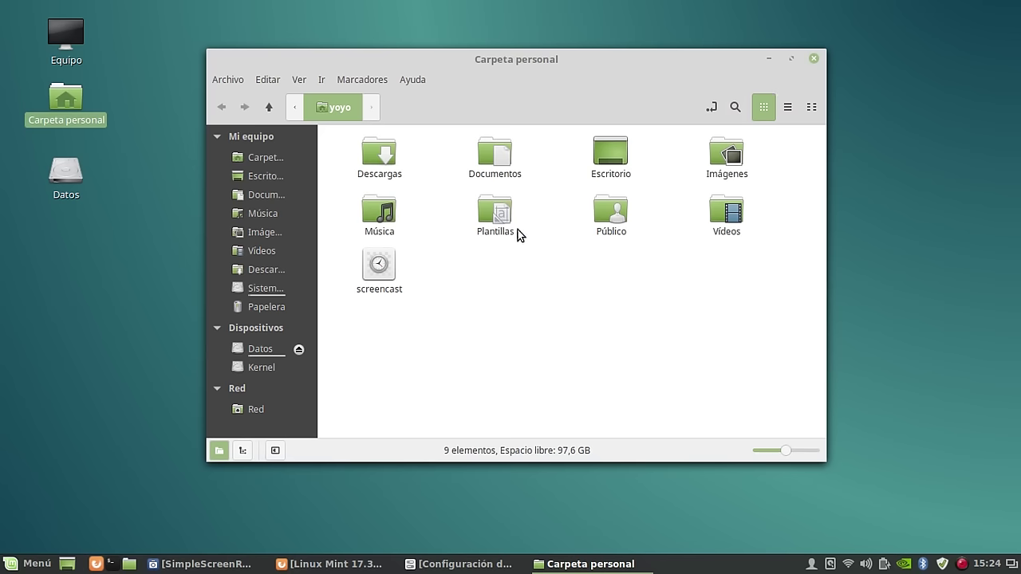
drag(472, 54, 430, 39)
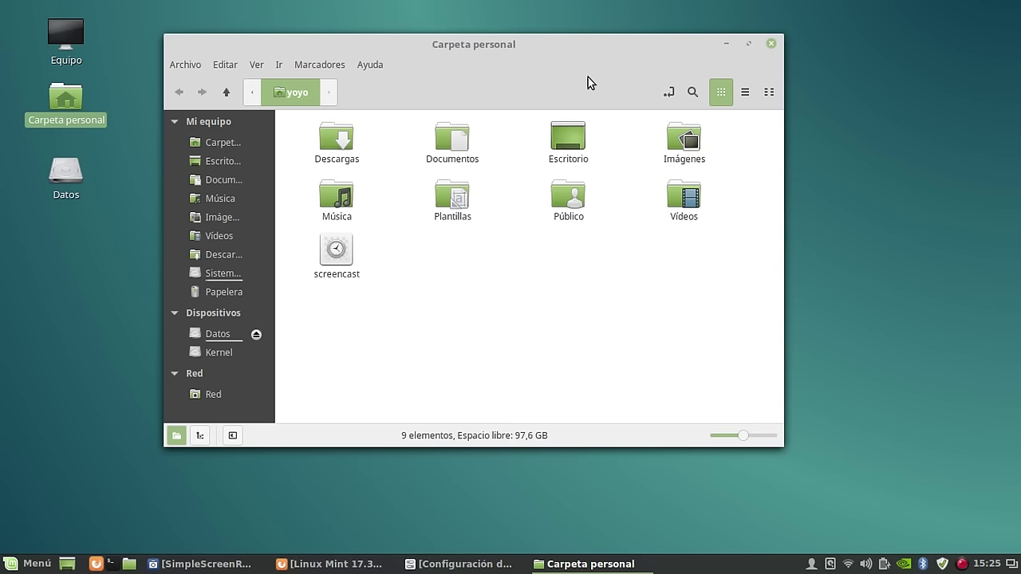
click(771, 44)
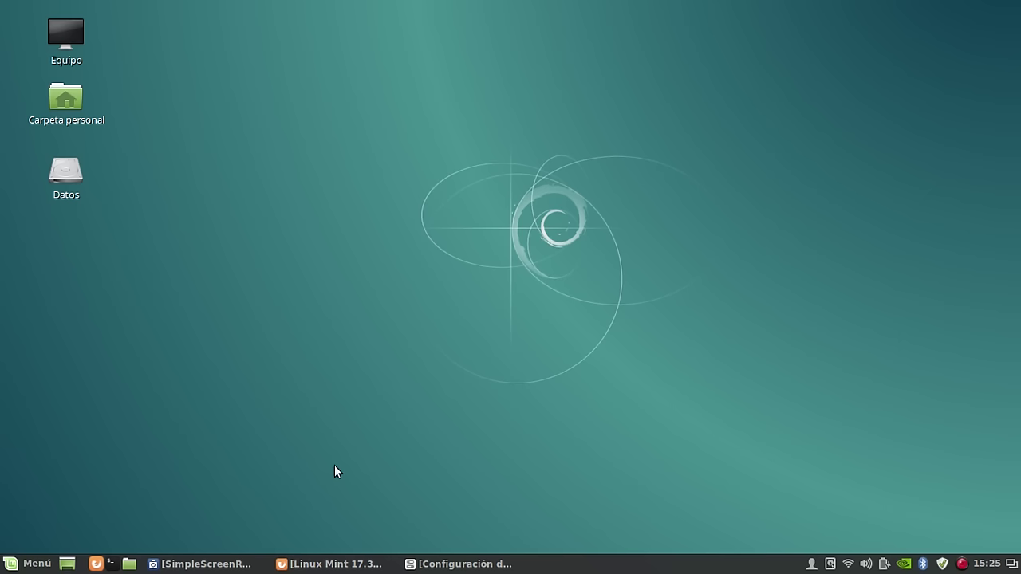
Check the recording status in SimpleScreenRecorder and minimize its window.
click(222, 563)
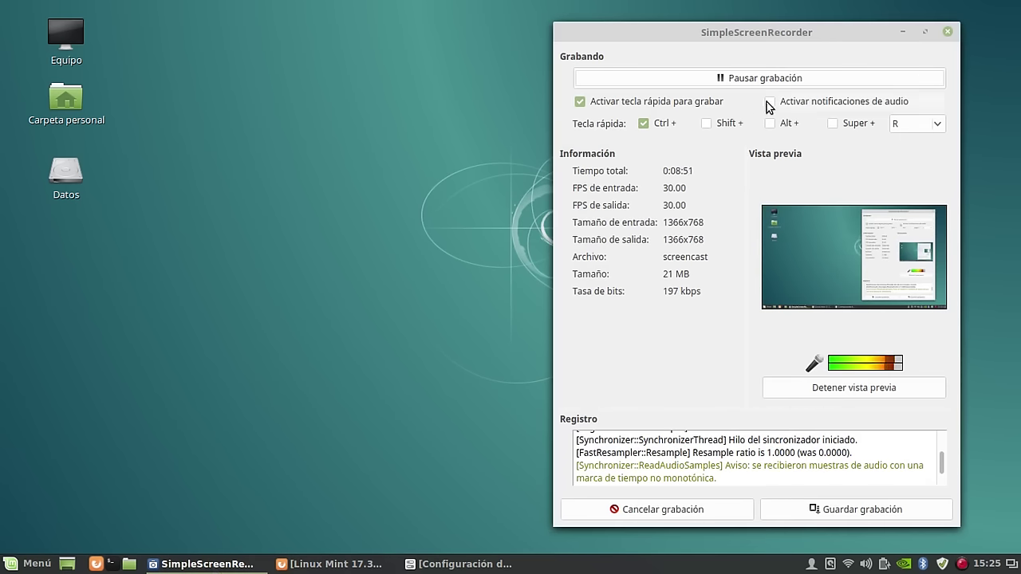
click(905, 32)
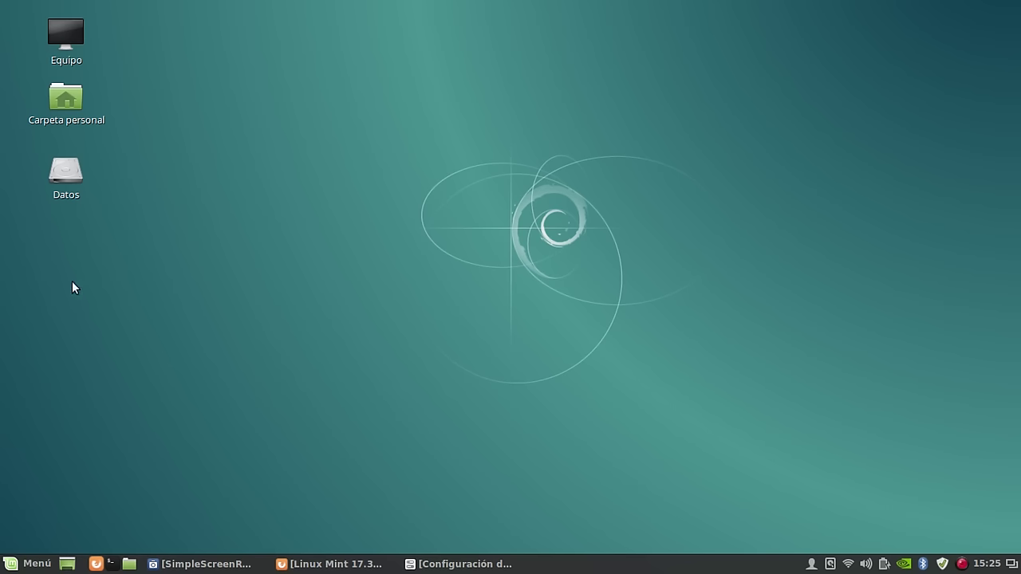
Restore the system settings window, view Información del sistema in the Hardware section, and minimize the window.
click(431, 564)
scroll(414, 292, down, 3)
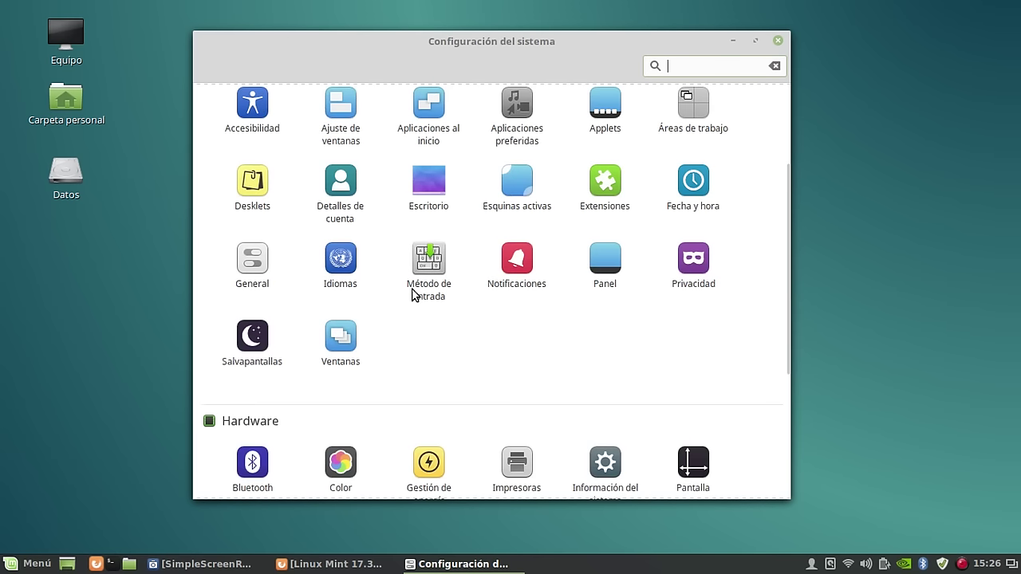
scroll(413, 294, down, 3)
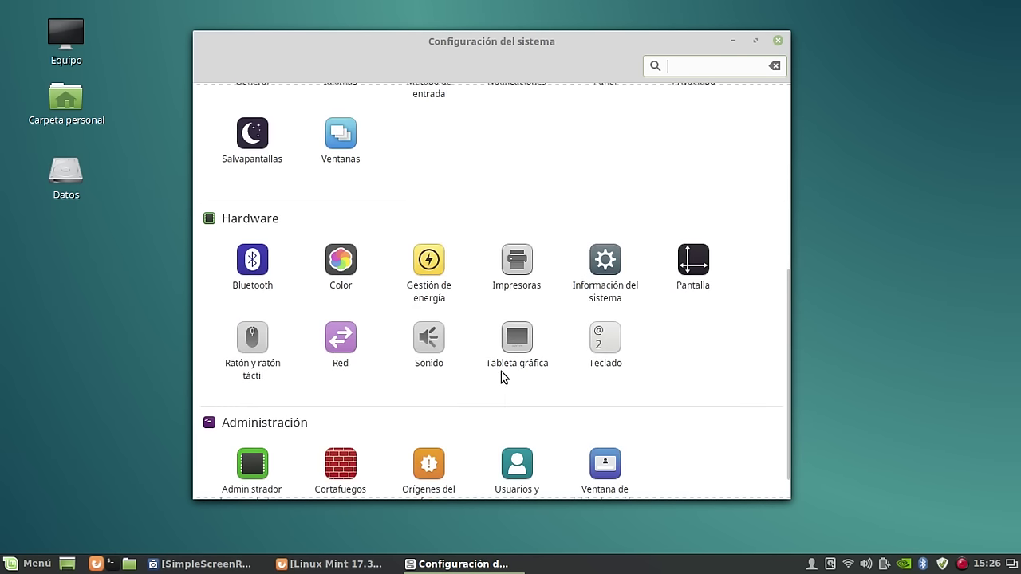
click(600, 267)
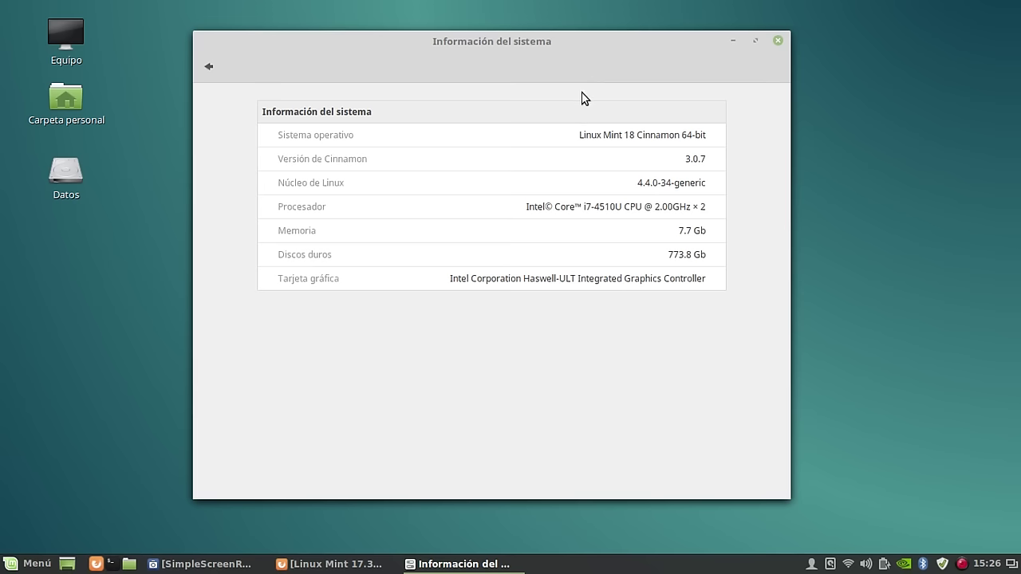
click(733, 42)
Look at the desktop's context menu options on the empty background and dismiss the menu.
right_click(454, 85)
click(242, 60)
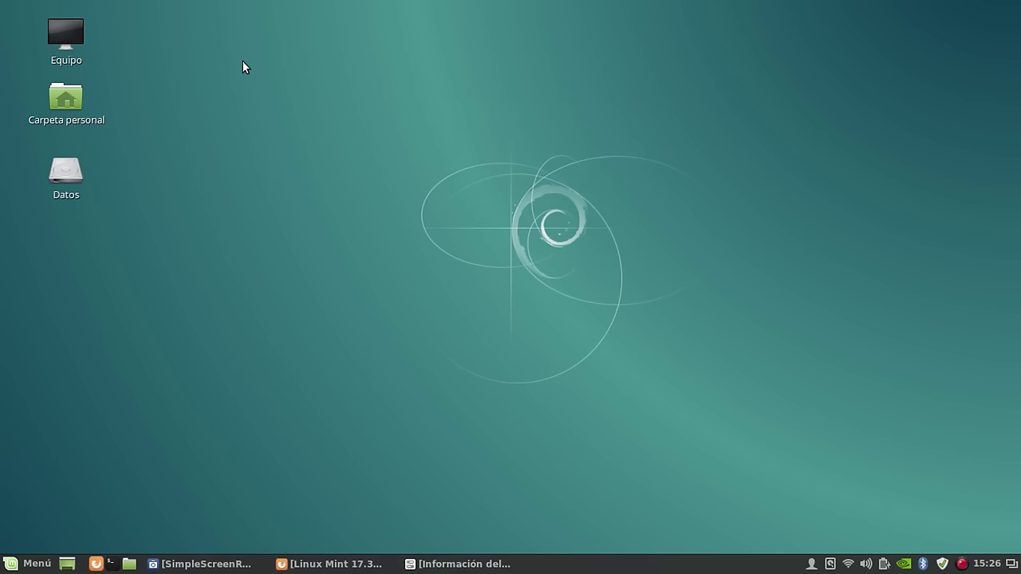
right_click(419, 56)
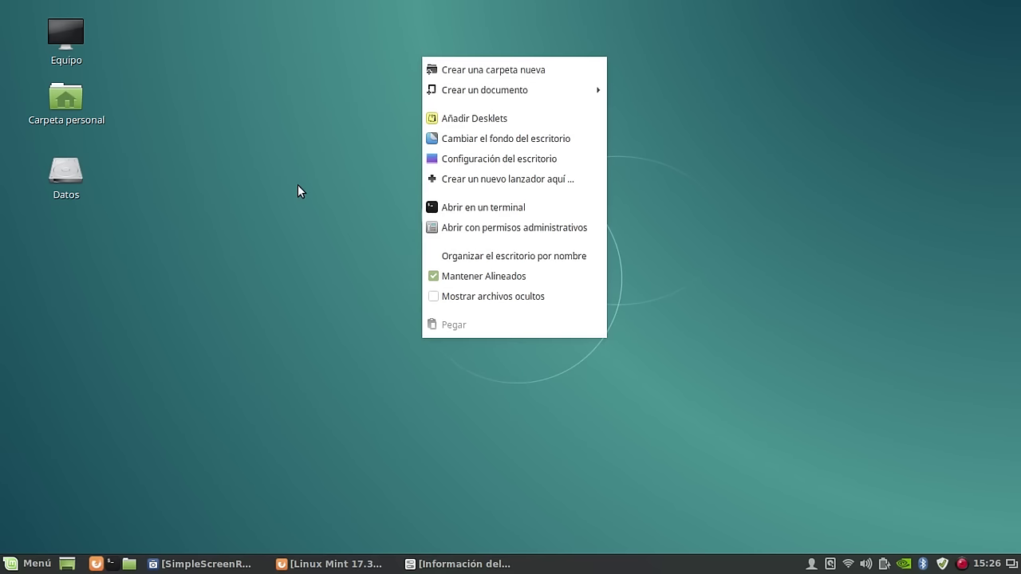
click(298, 185)
right_click(359, 86)
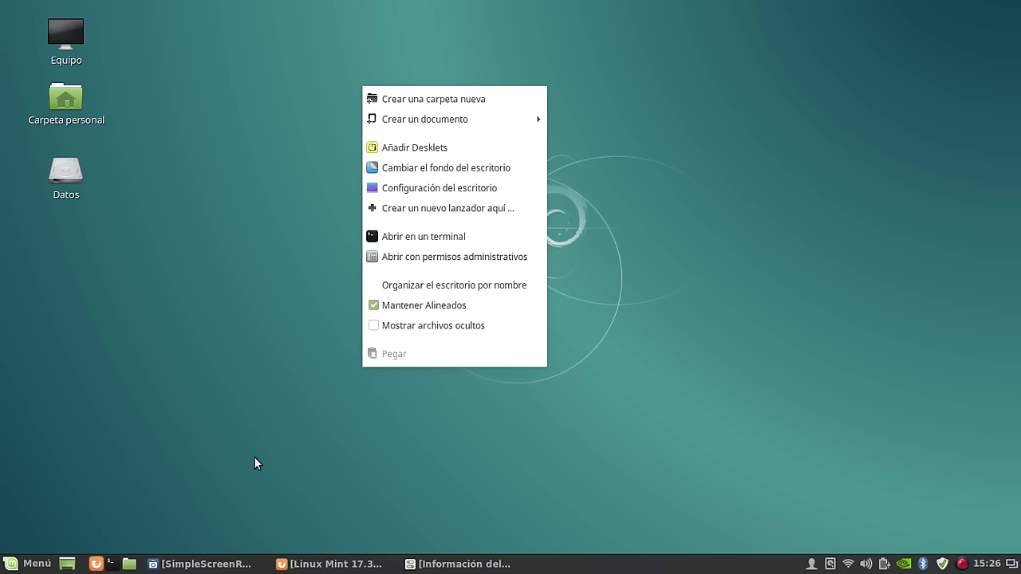
click(225, 314)
Open the personal folder, shift its window slightly, and look at its context menu and the Archivo to Ayuda menus.
double_click(78, 98)
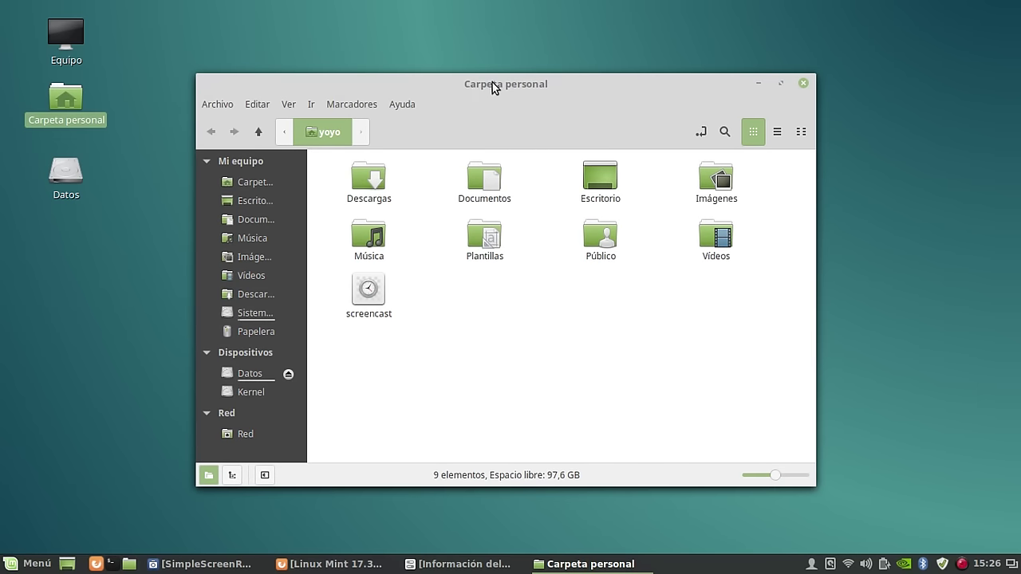
drag(492, 84, 496, 65)
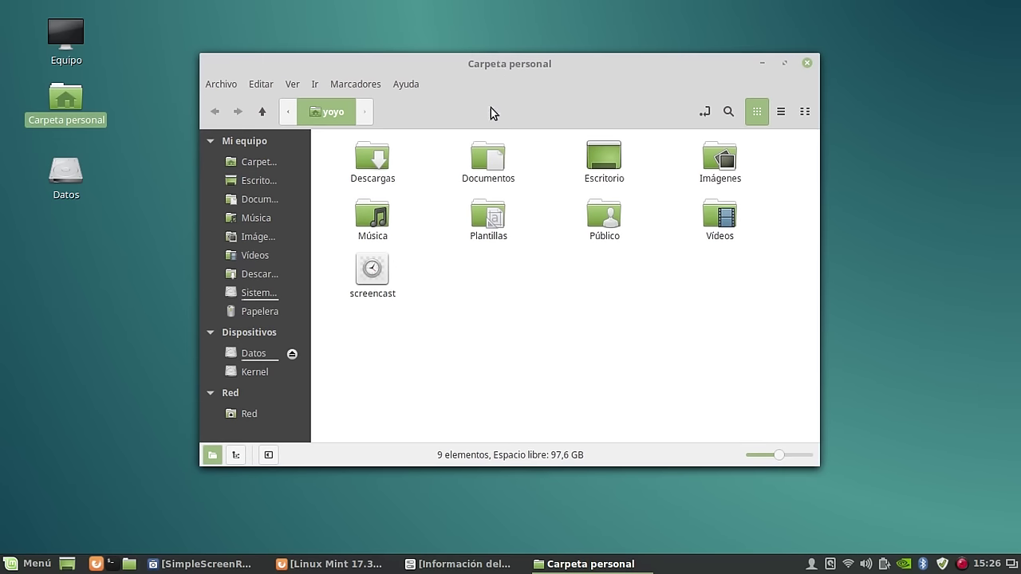
right_click(508, 308)
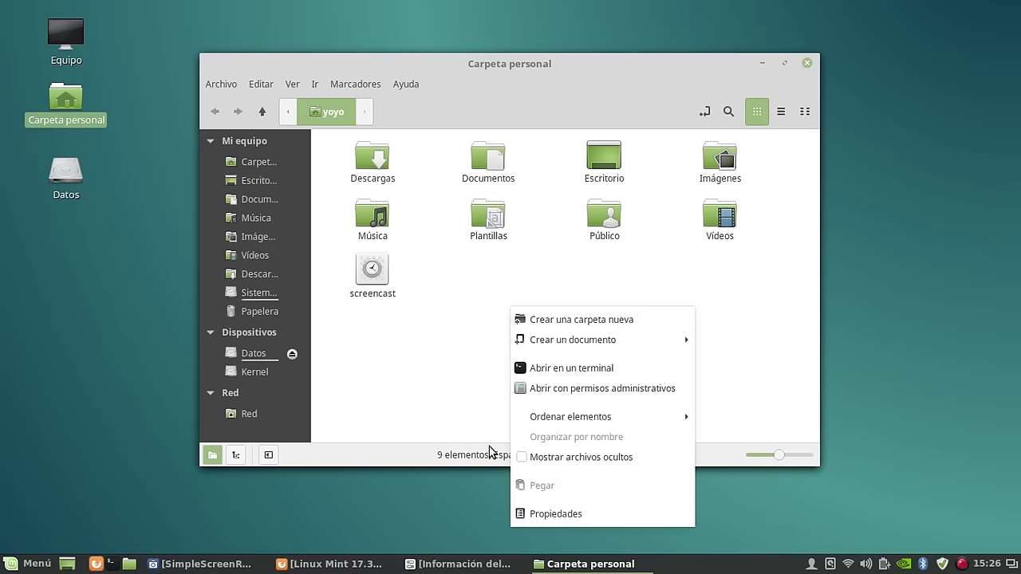
click(444, 340)
right_click(446, 291)
click(420, 311)
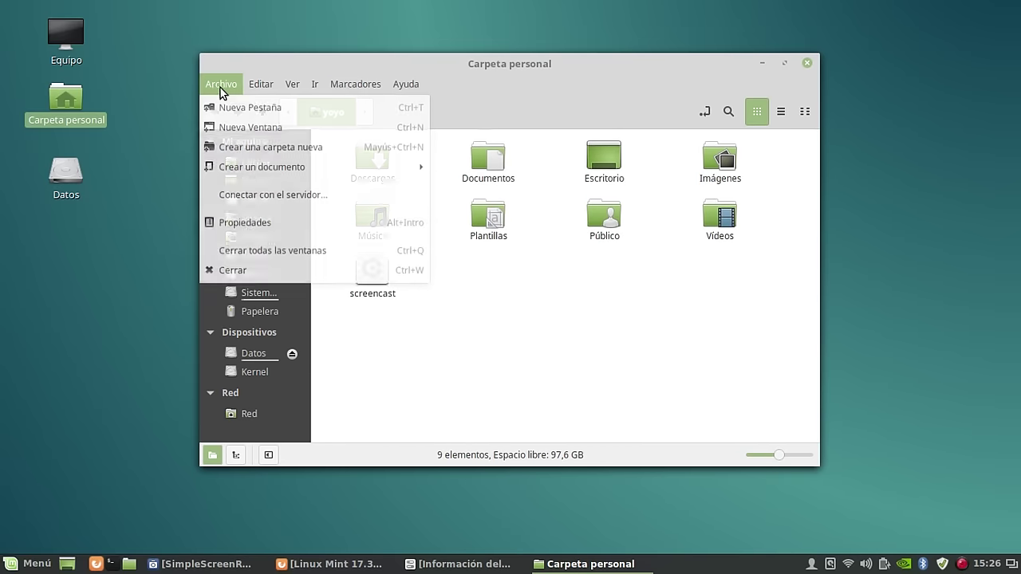
mouse_move(316, 89)
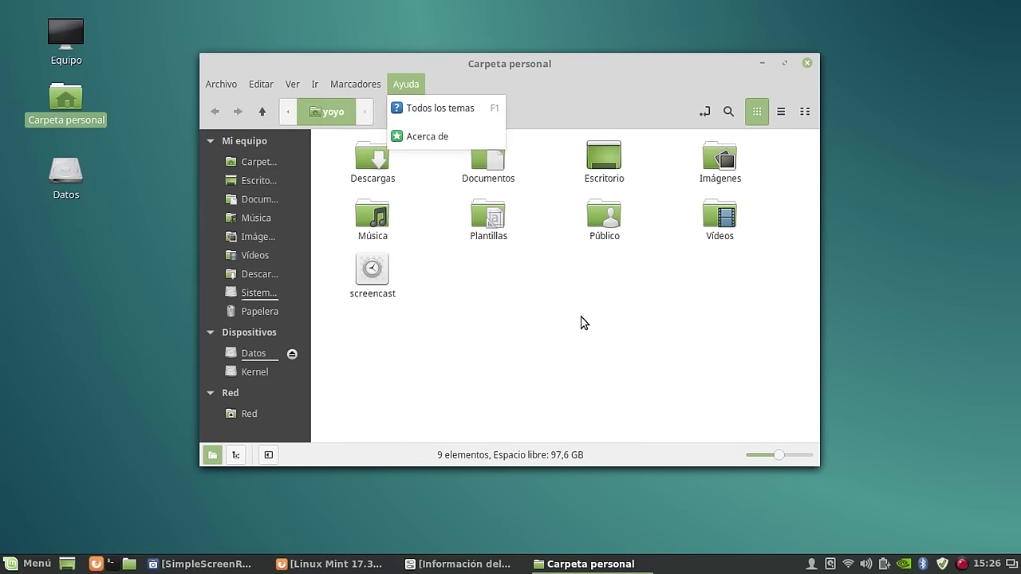
click(606, 344)
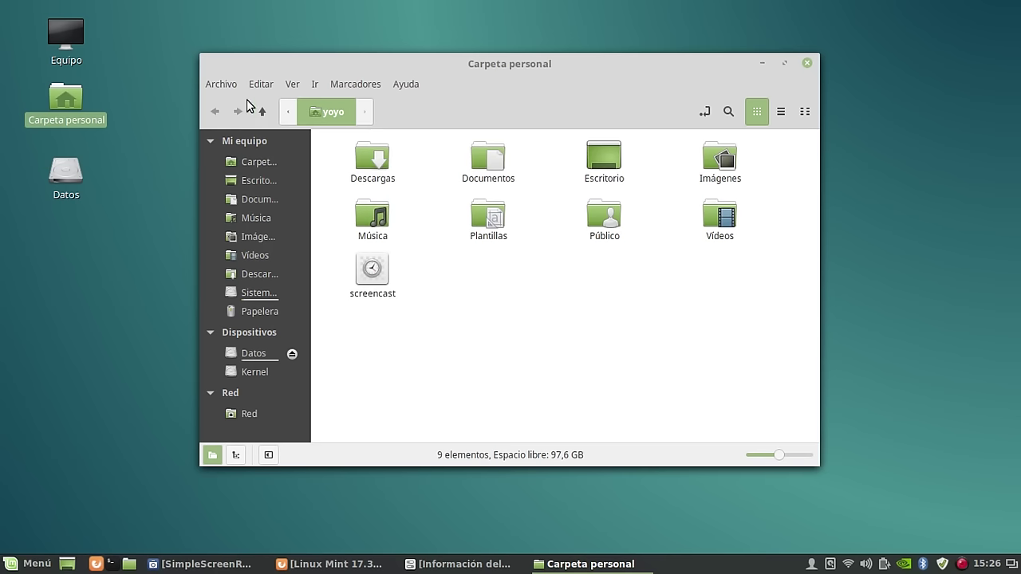
View the file manager's version information in Acerca de Nemo and close it.
click(402, 86)
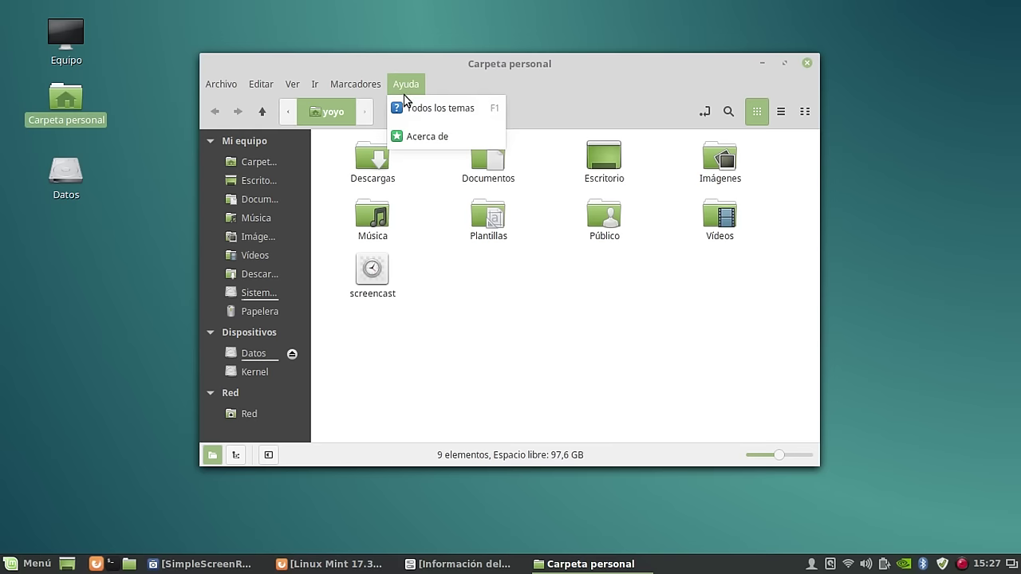
click(418, 137)
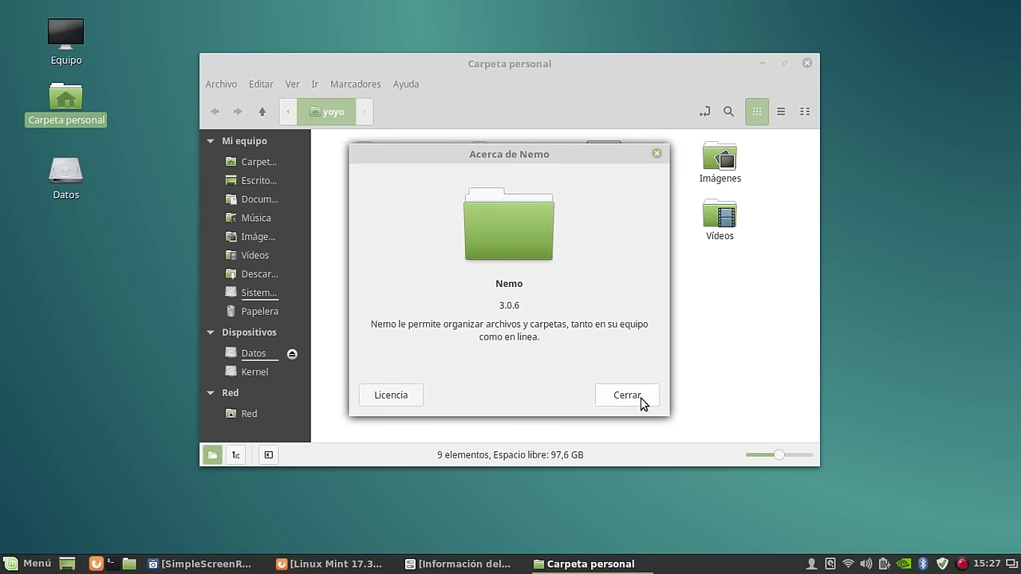
click(638, 397)
Review the file manager preferences from Vistas through Barra de herramientas, and close both the preferences and the personal folder.
click(265, 86)
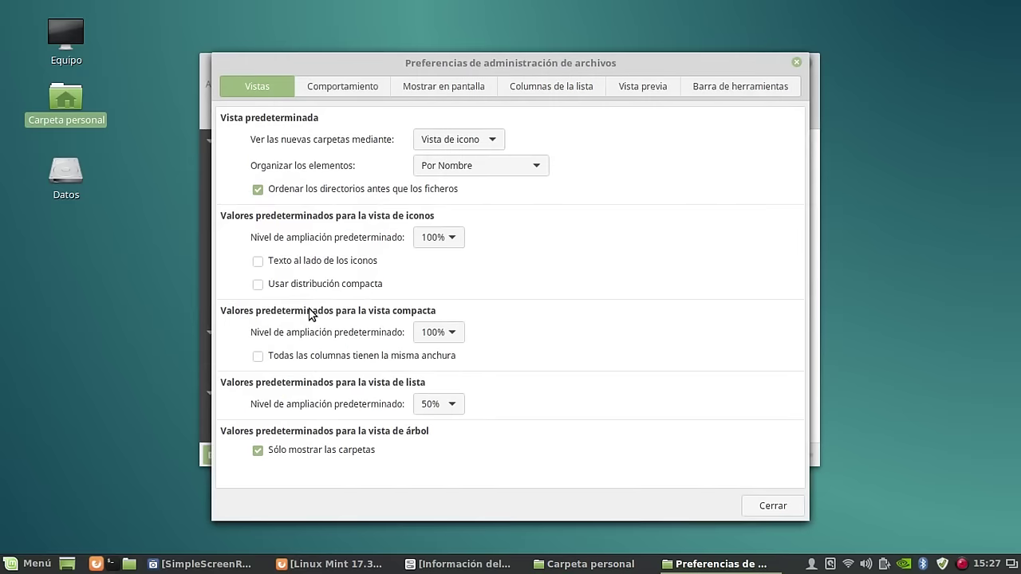
click(348, 94)
click(443, 85)
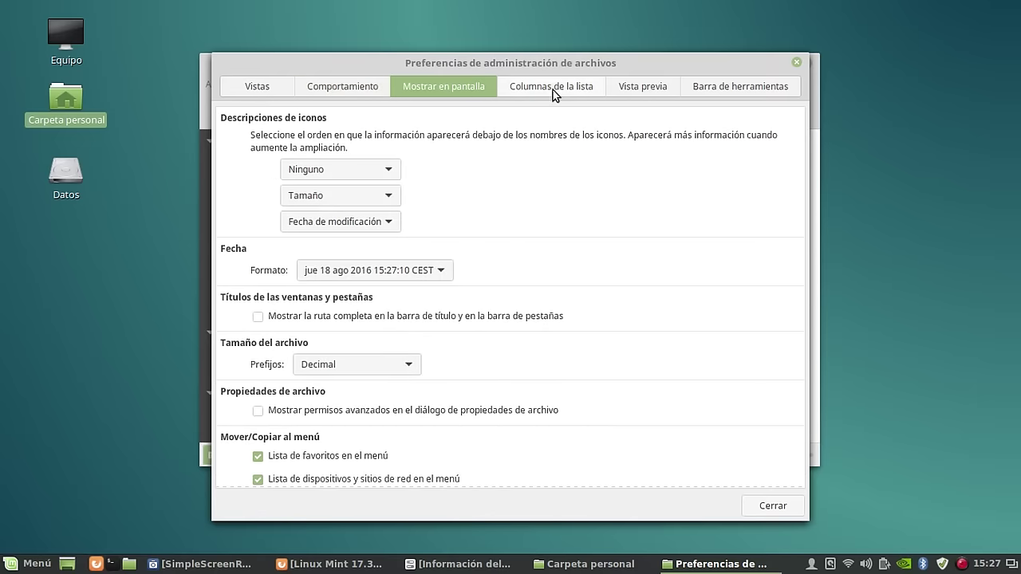
click(553, 89)
click(643, 86)
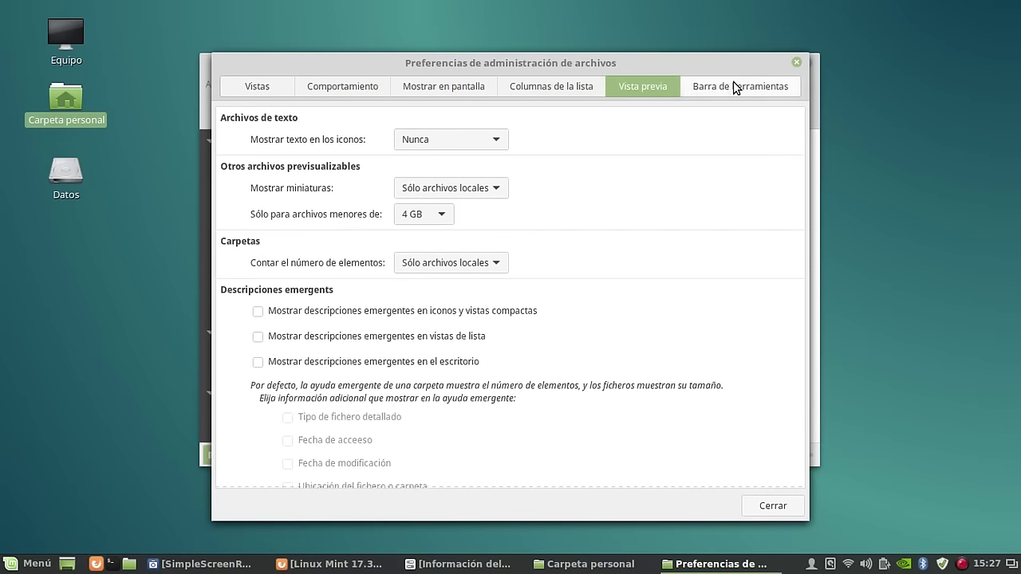
click(733, 83)
click(798, 62)
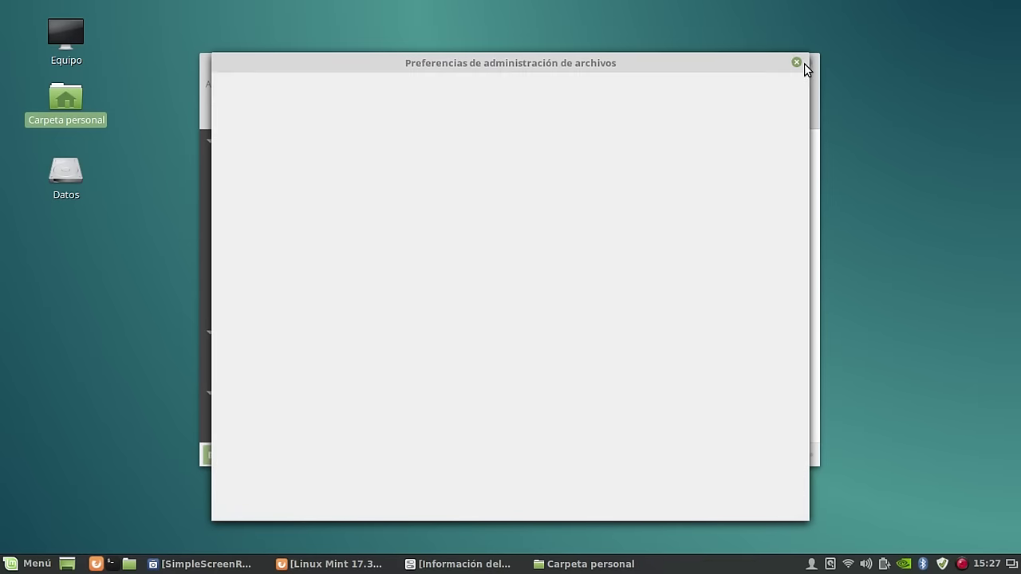
click(805, 64)
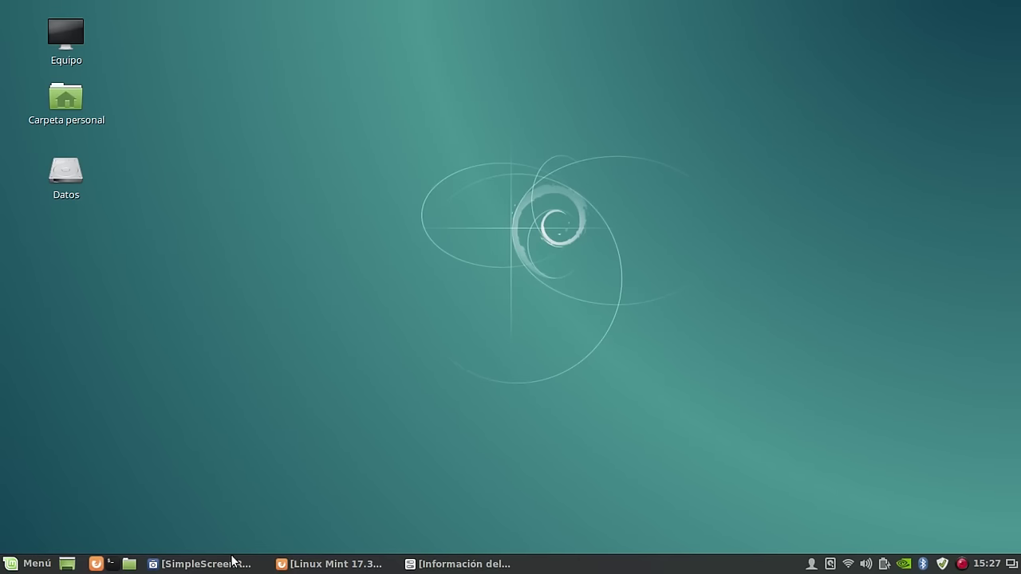
Set the icon theme to Mint-X in the Temas settings and return to the system settings overview.
click(459, 564)
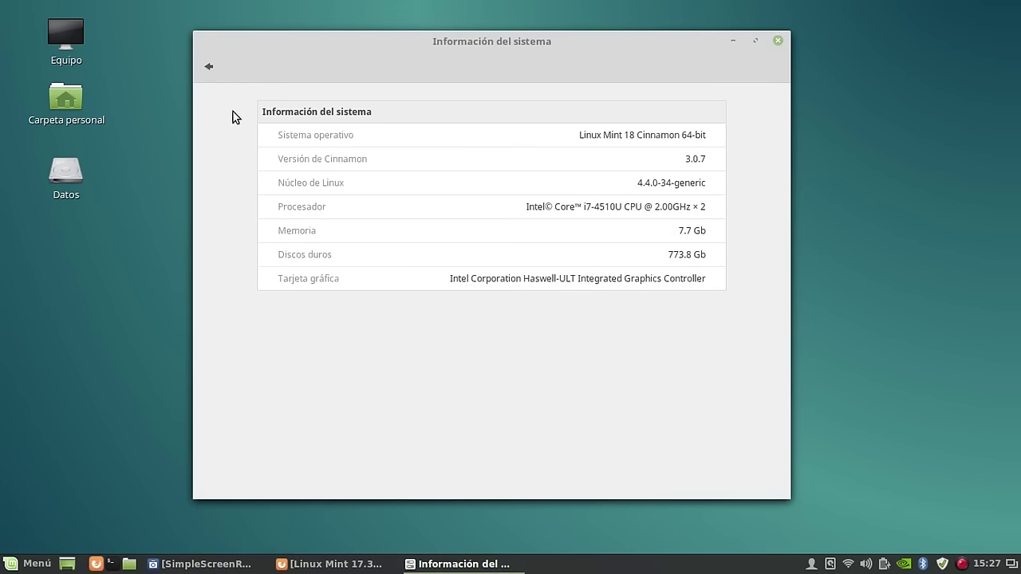
click(209, 69)
scroll(447, 357, up, 5)
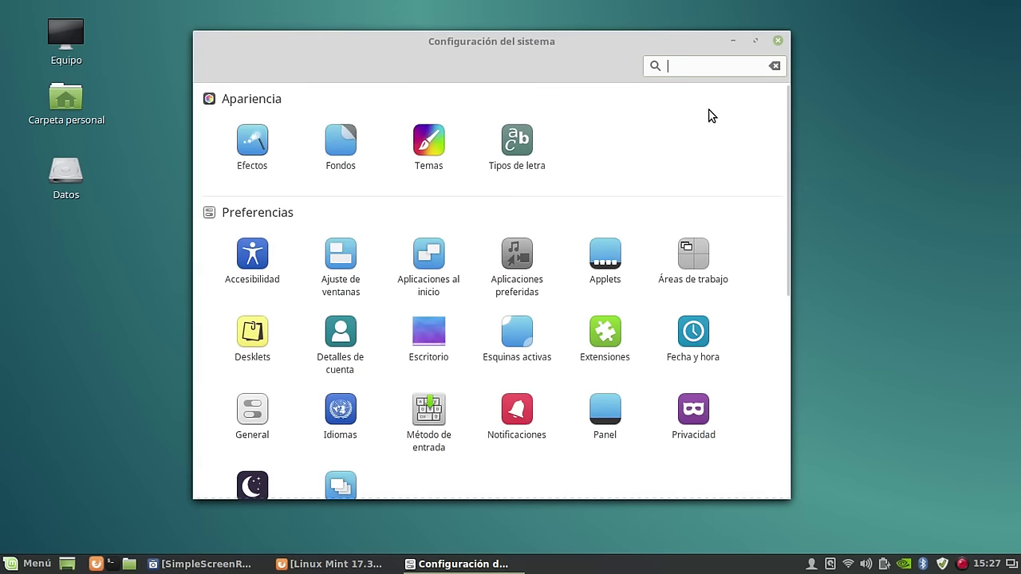
click(448, 139)
click(648, 232)
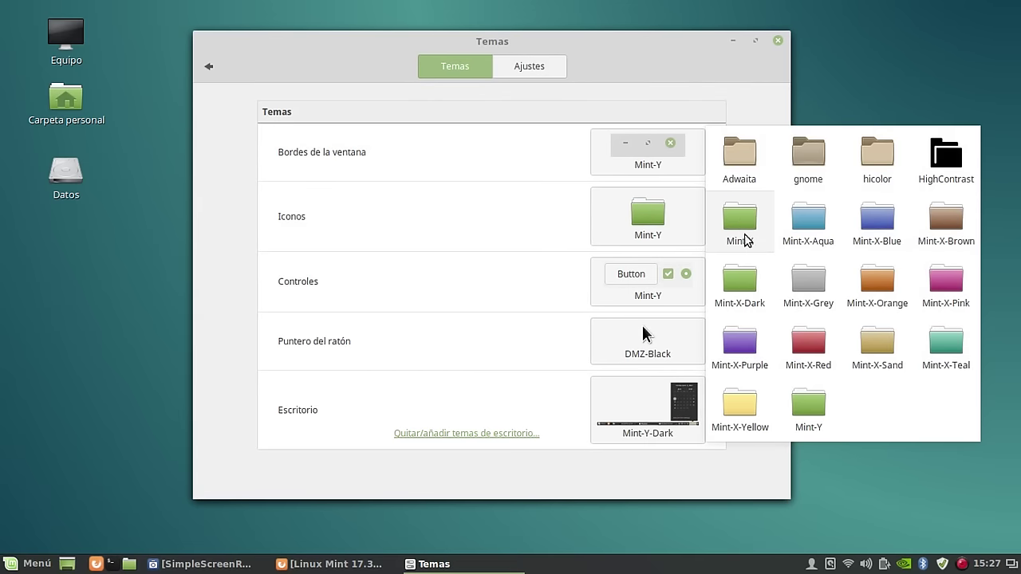
click(739, 229)
click(209, 66)
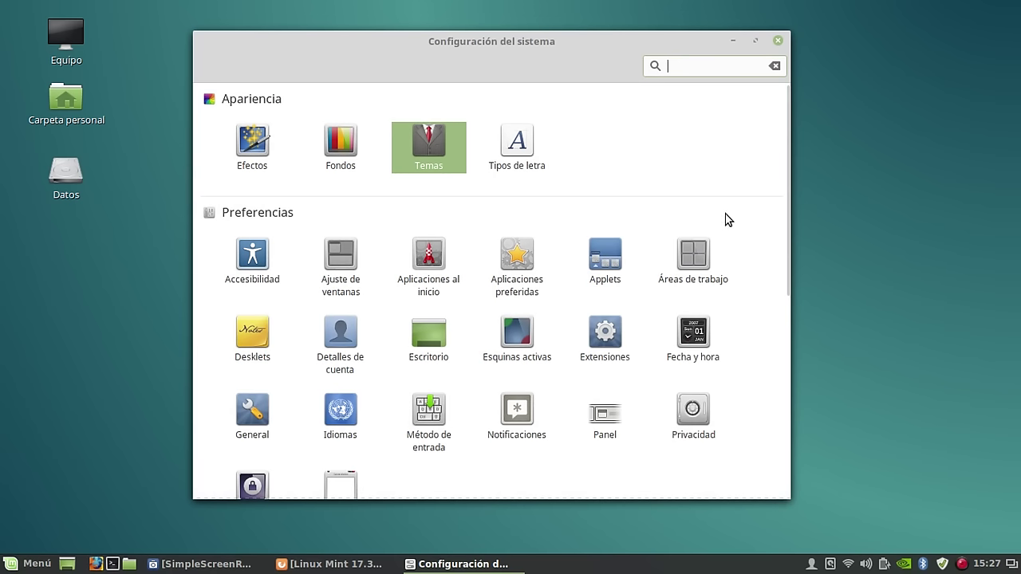
Look over the icons of all system settings categories, from Apariencia to Administración, and shift the window slightly.
click(723, 160)
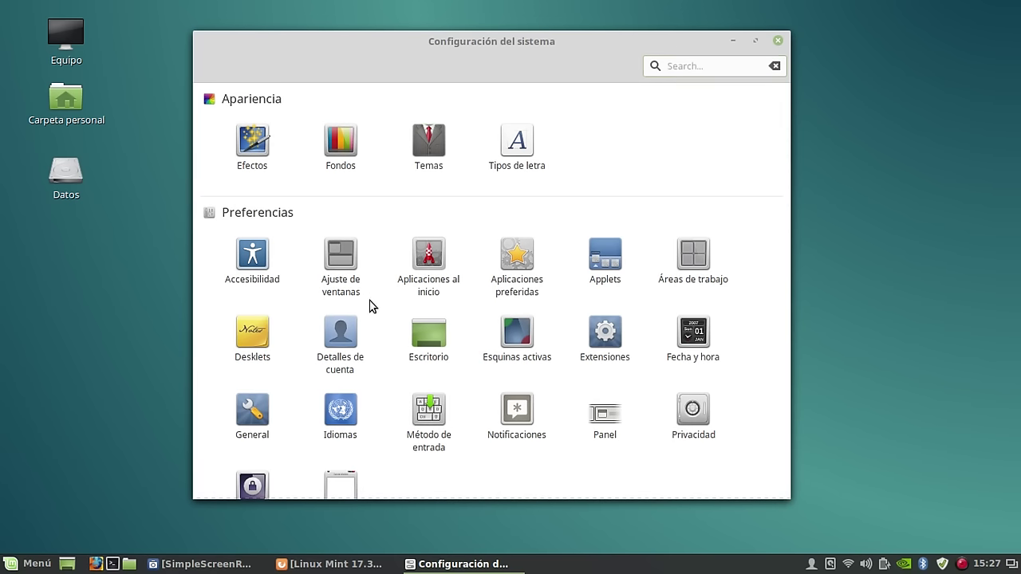
scroll(657, 322, down, 5)
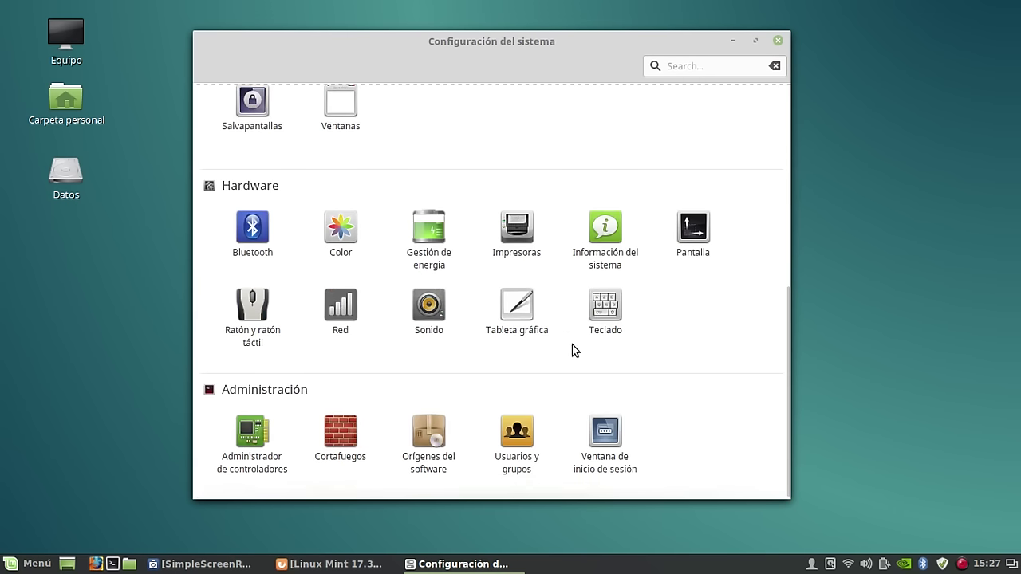
scroll(550, 348, up, 5)
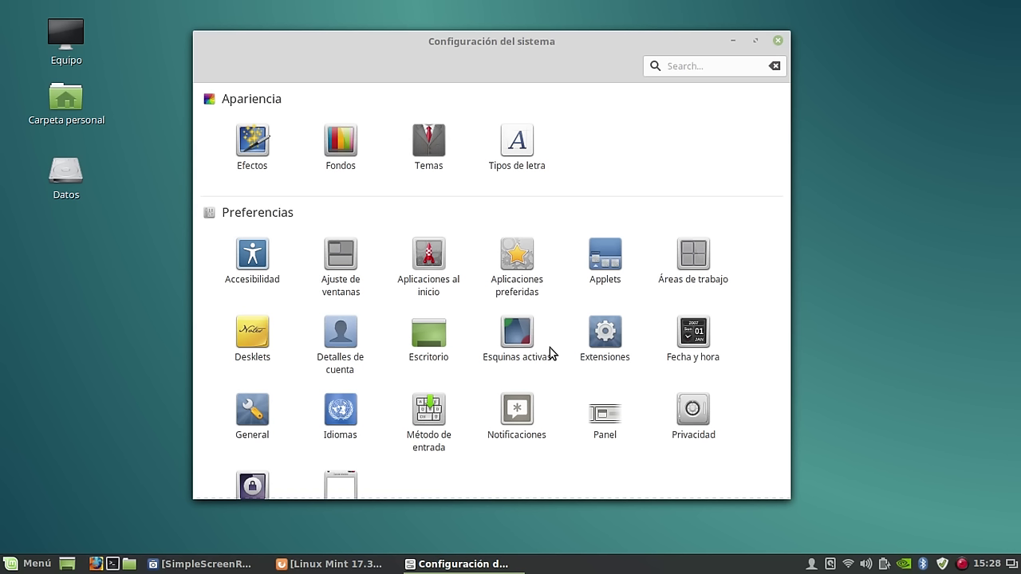
drag(514, 53, 495, 46)
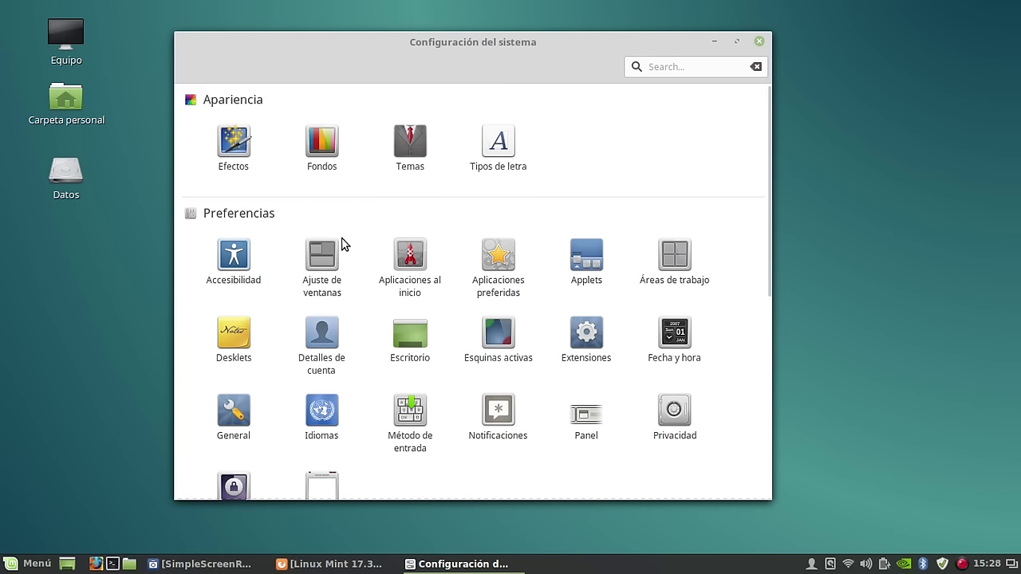
scroll(369, 190, down, 8)
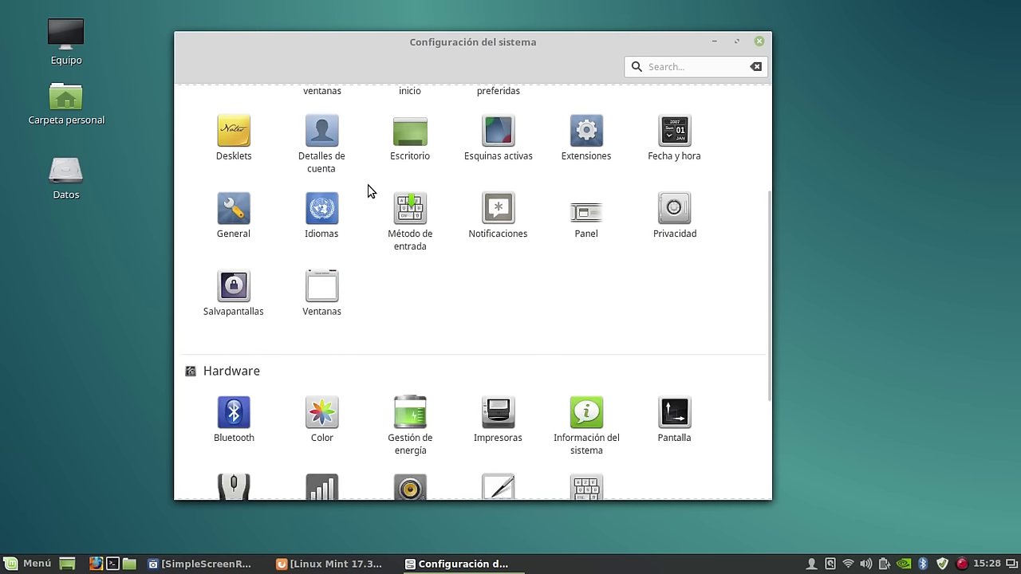
scroll(367, 221, up, 8)
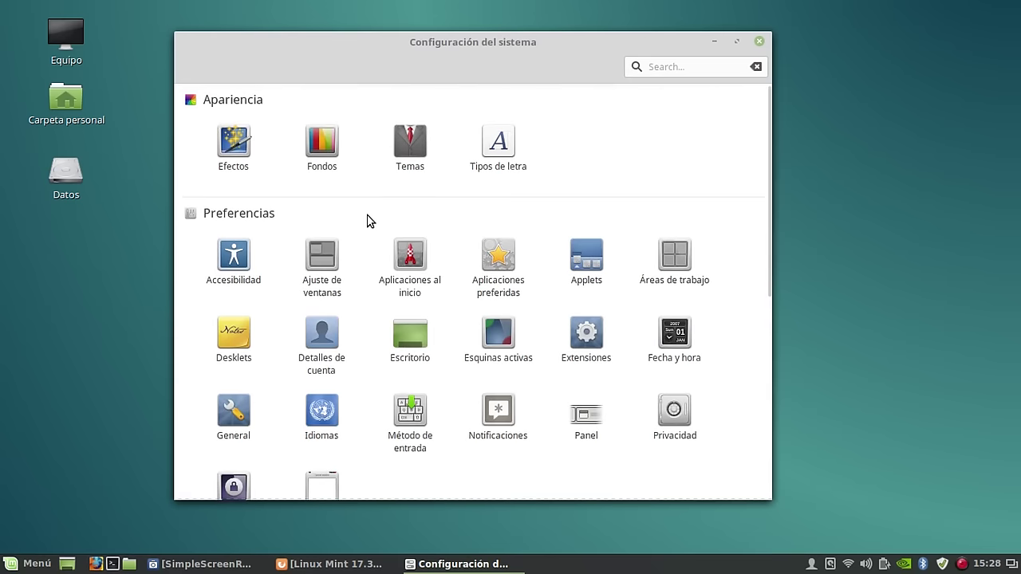
Review the Efectos settings, including the Personalizar page, and return to the system settings overview.
click(229, 131)
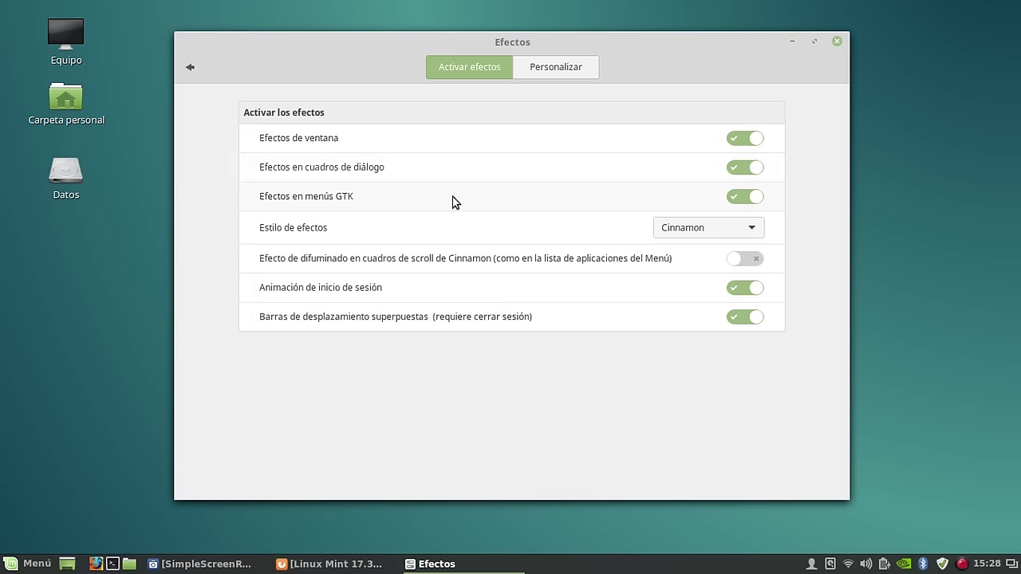
click(568, 67)
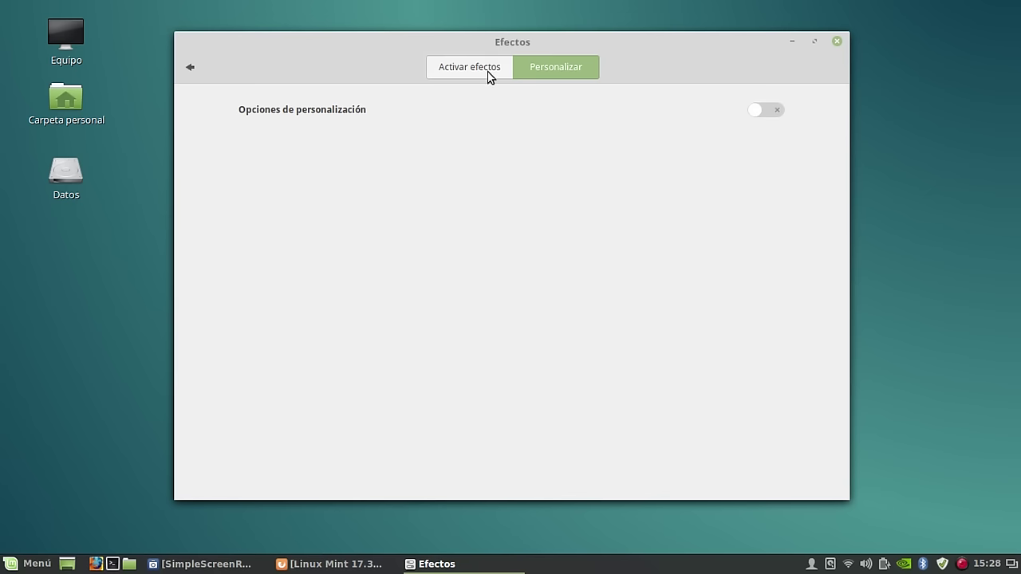
click(447, 68)
click(191, 67)
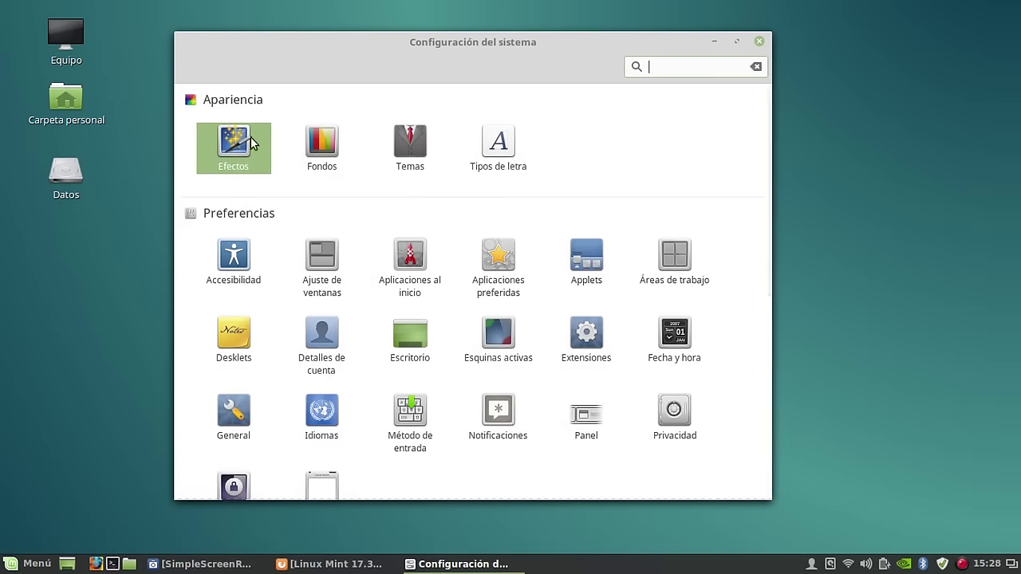
View the wallpaper images in the Fondos settings and open the Temas settings.
click(319, 148)
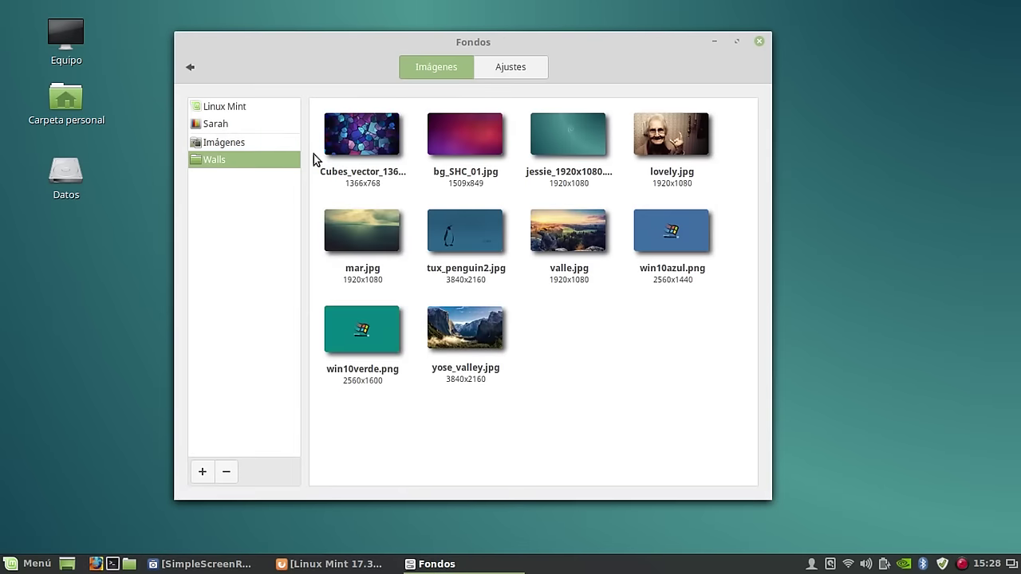
click(193, 73)
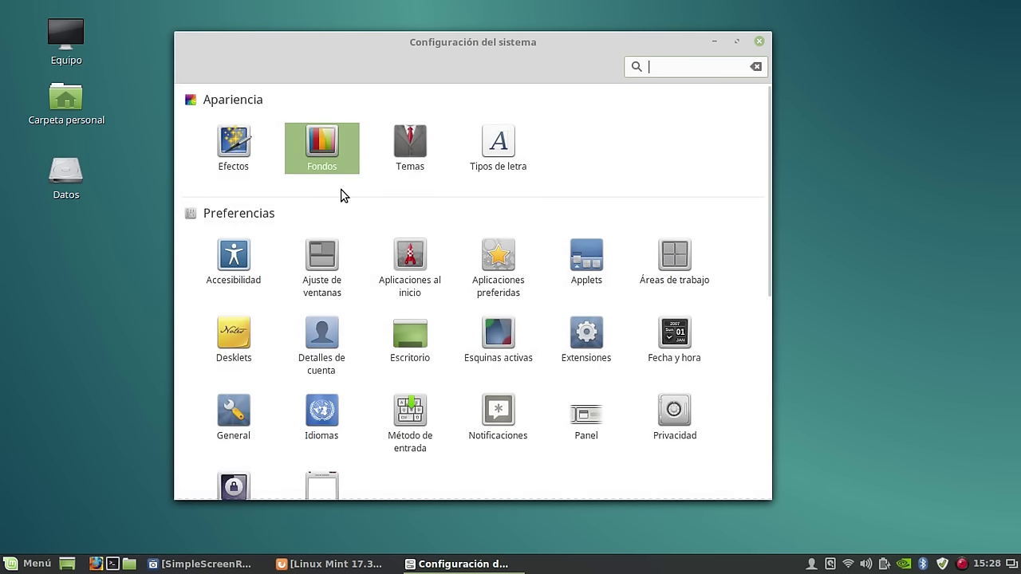
click(423, 150)
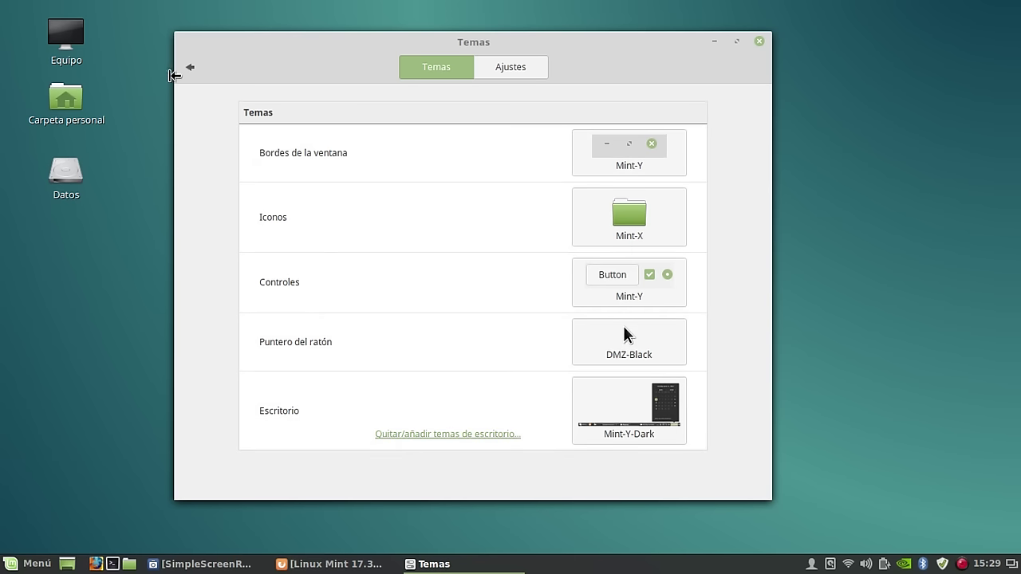
Leave the Temas settings, view the font options in Tipos de letra, and return to the system settings overview.
click(184, 70)
click(489, 156)
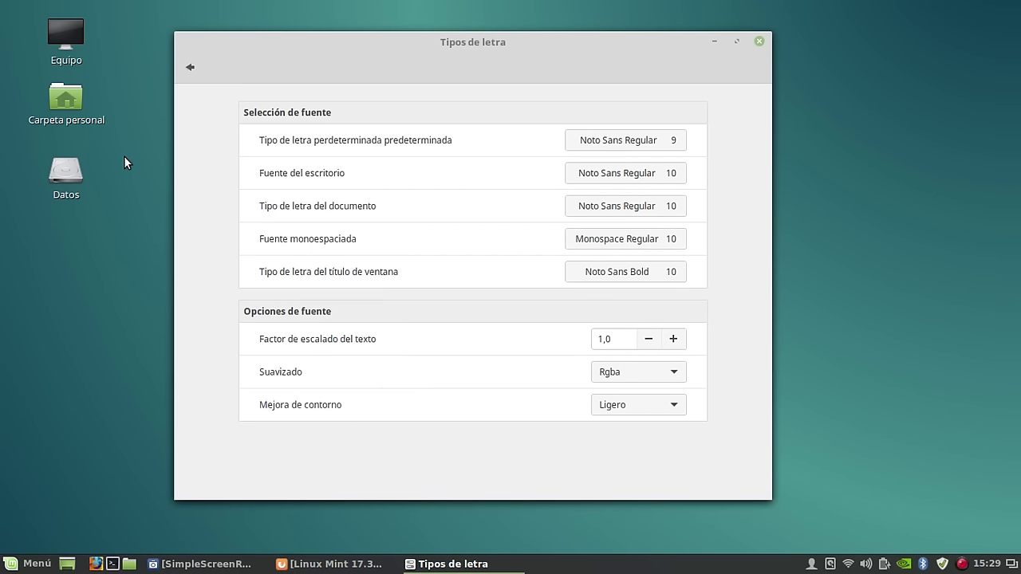
click(190, 70)
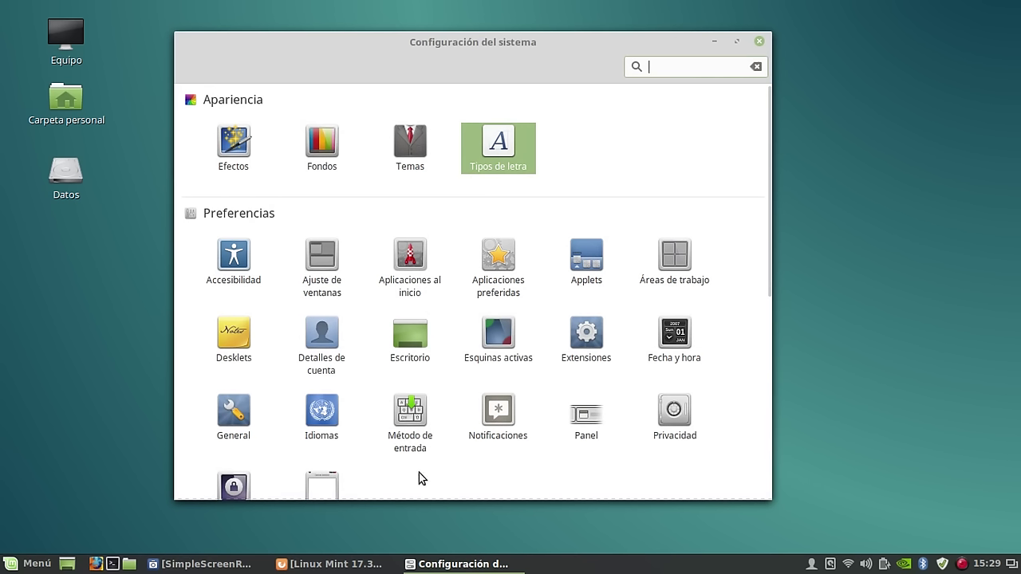
Review the Ajuste de ventanas and Aplicaciones al inicio settings, and return to the system settings overview.
click(332, 256)
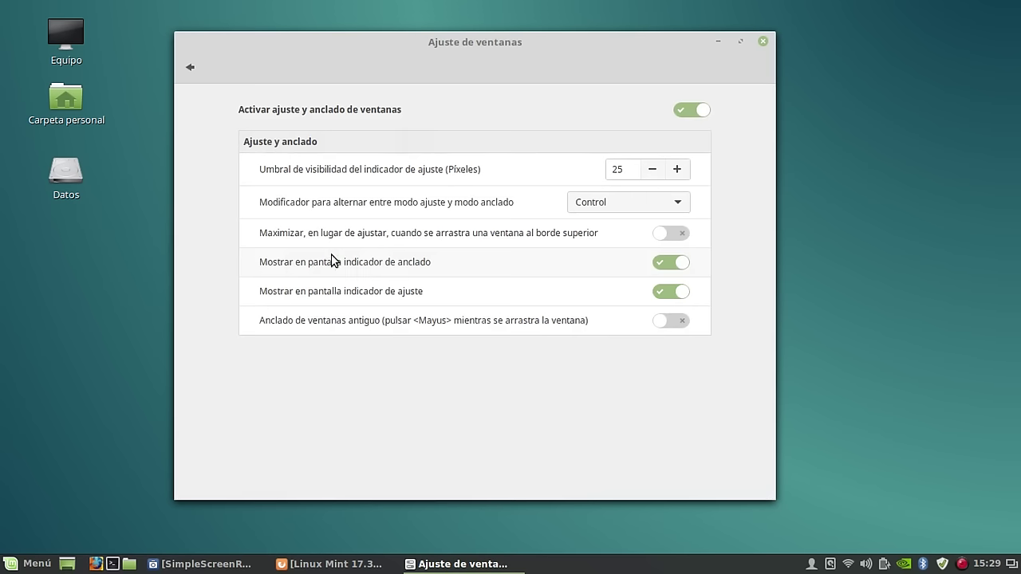
click(192, 68)
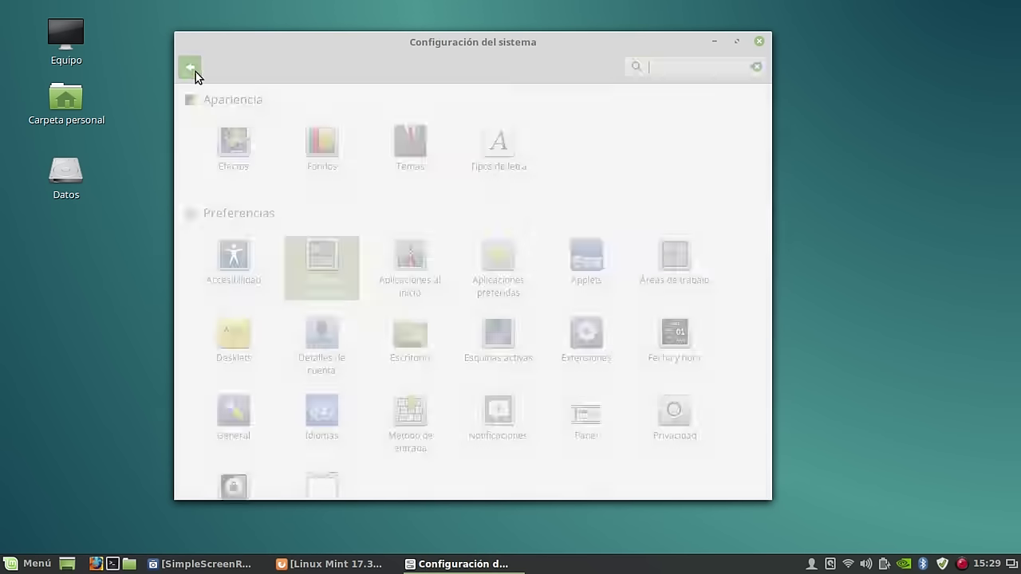
click(308, 261)
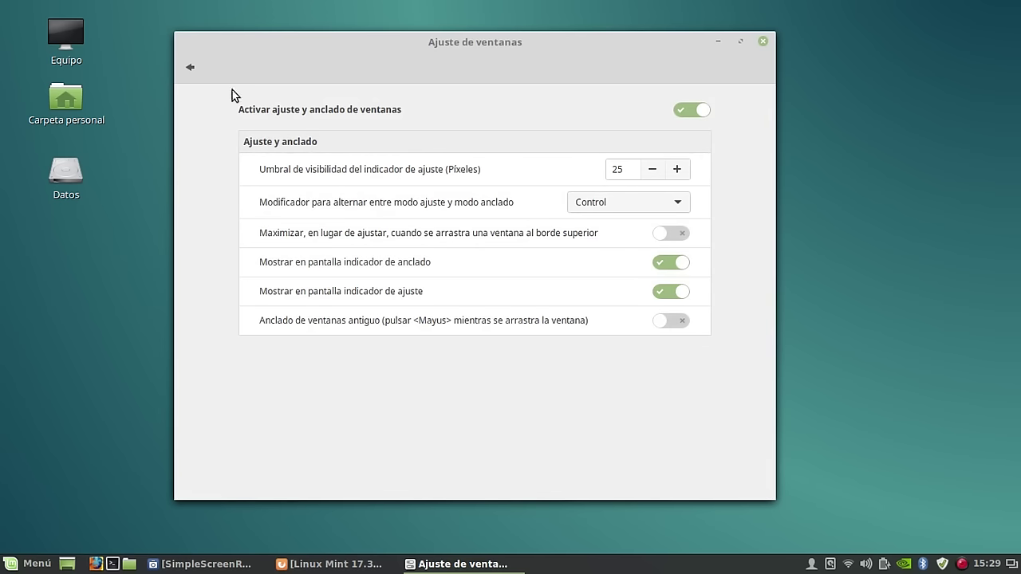
click(196, 69)
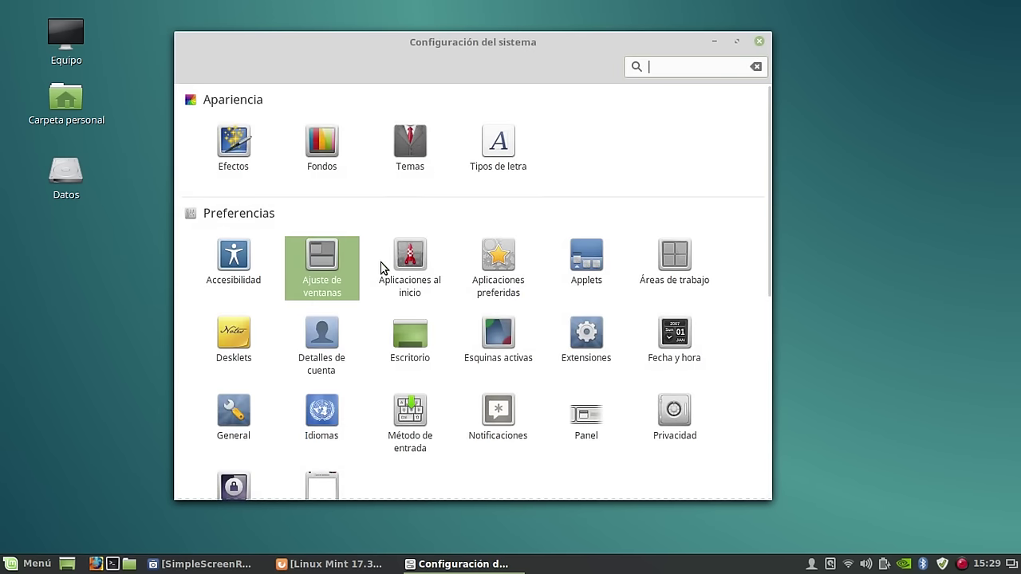
click(400, 262)
click(191, 70)
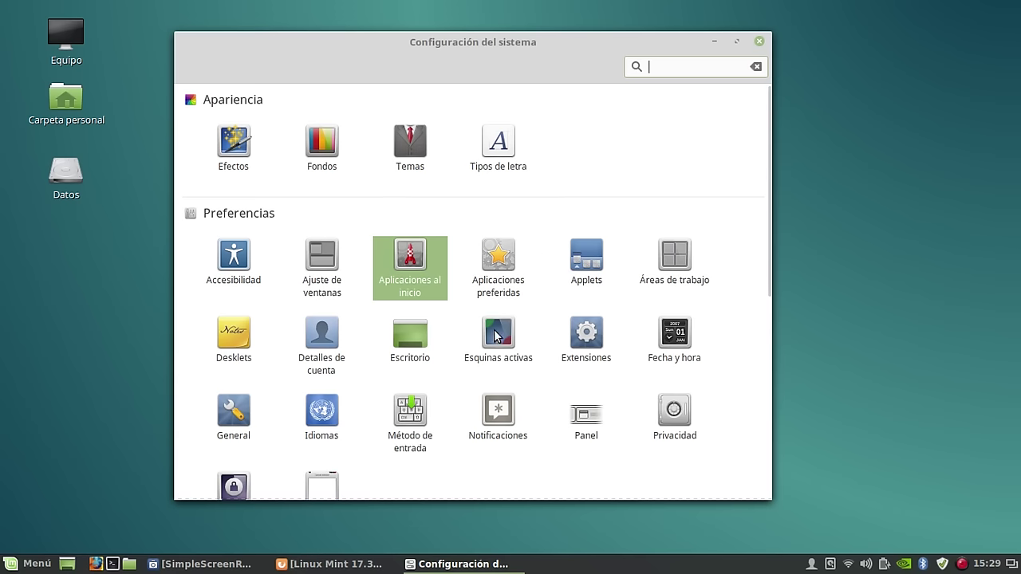
Review the Salida, Entrada, Efectos de sonido and Aplicaciones pages of the Sonido settings in a widened window, and return to the overview.
scroll(611, 340, down, 1)
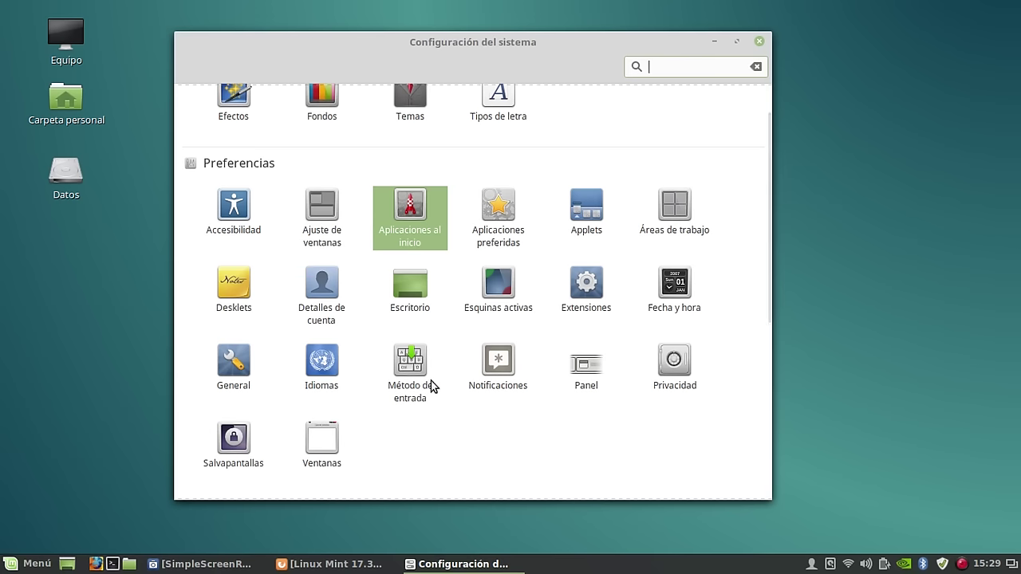
scroll(429, 373, down, 1)
scroll(430, 373, down, 4)
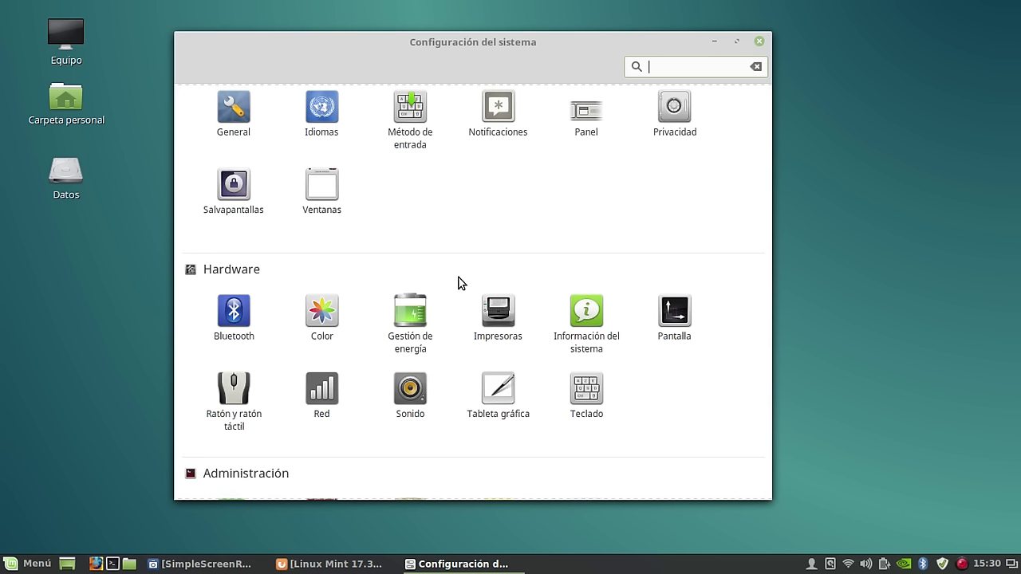
scroll(459, 281, down, 2)
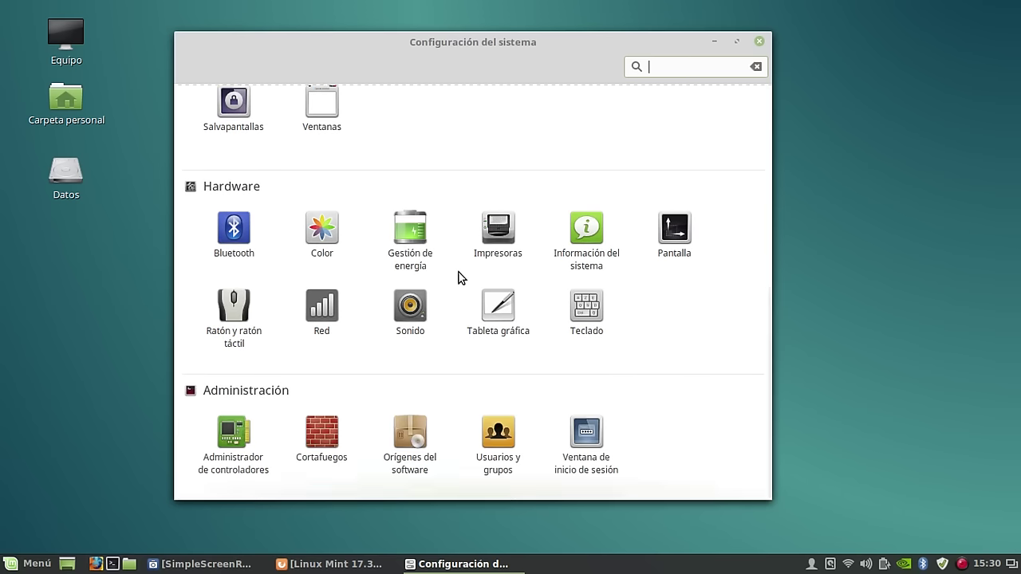
click(415, 331)
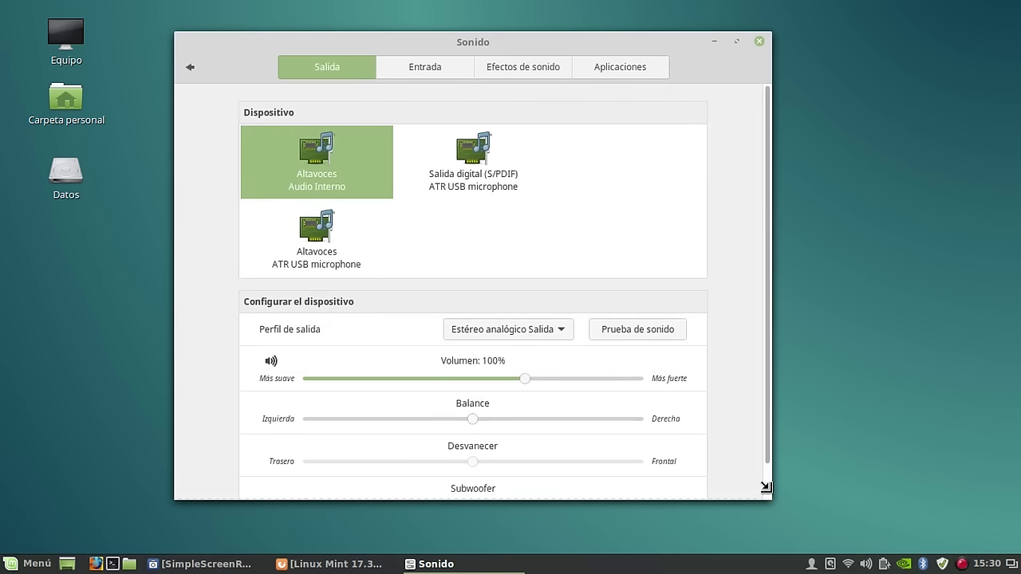
drag(770, 498, 921, 506)
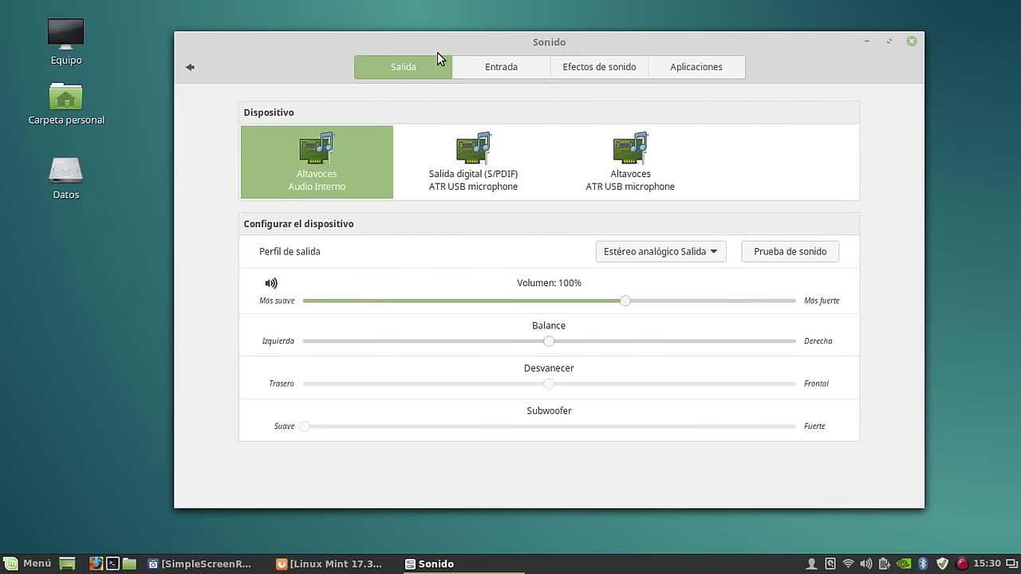
click(483, 72)
click(612, 63)
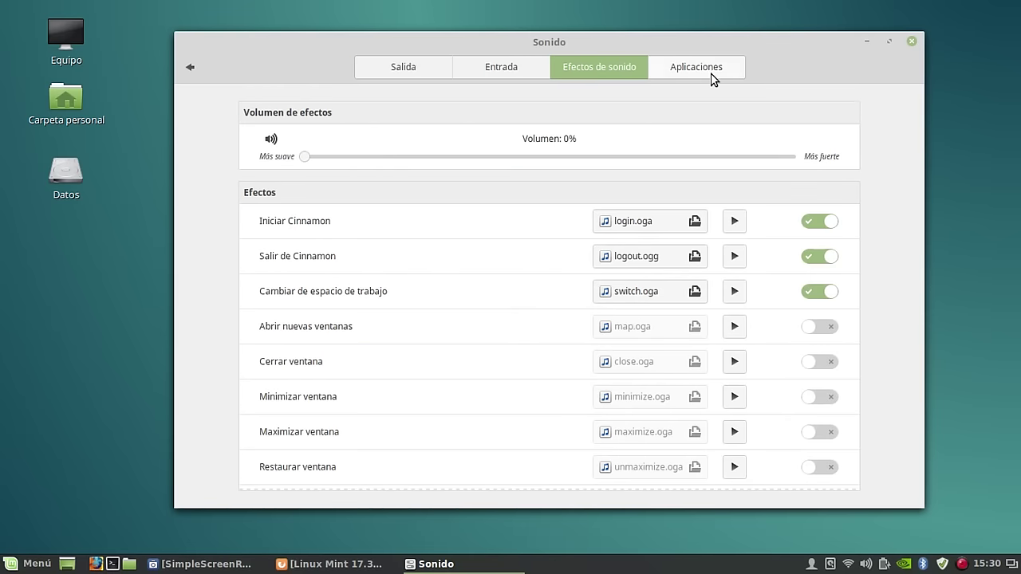
click(713, 76)
click(390, 67)
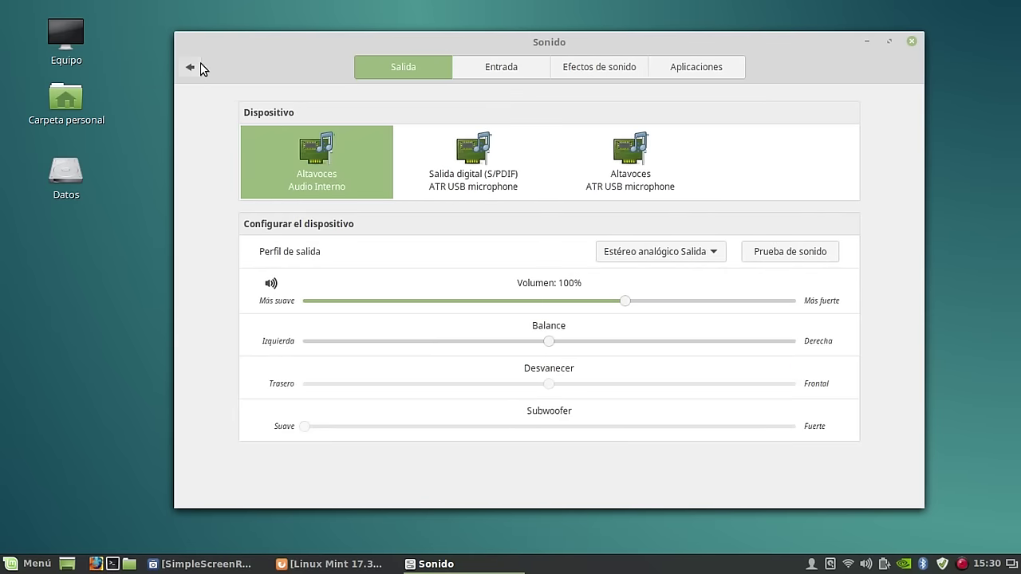
click(192, 67)
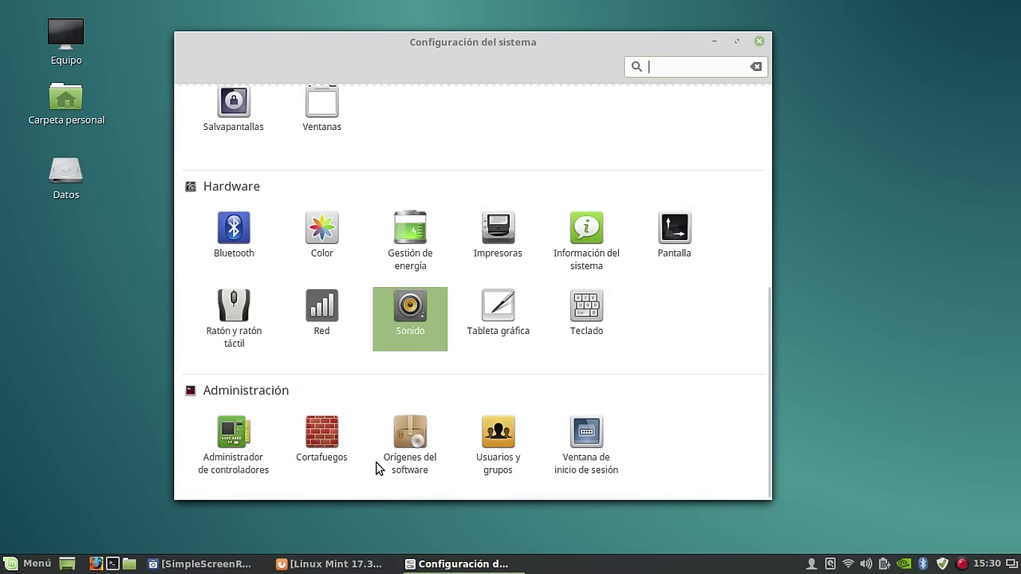
Open the Administrador de controladores from the Administración settings, entering the account password to authorise it.
click(247, 451)
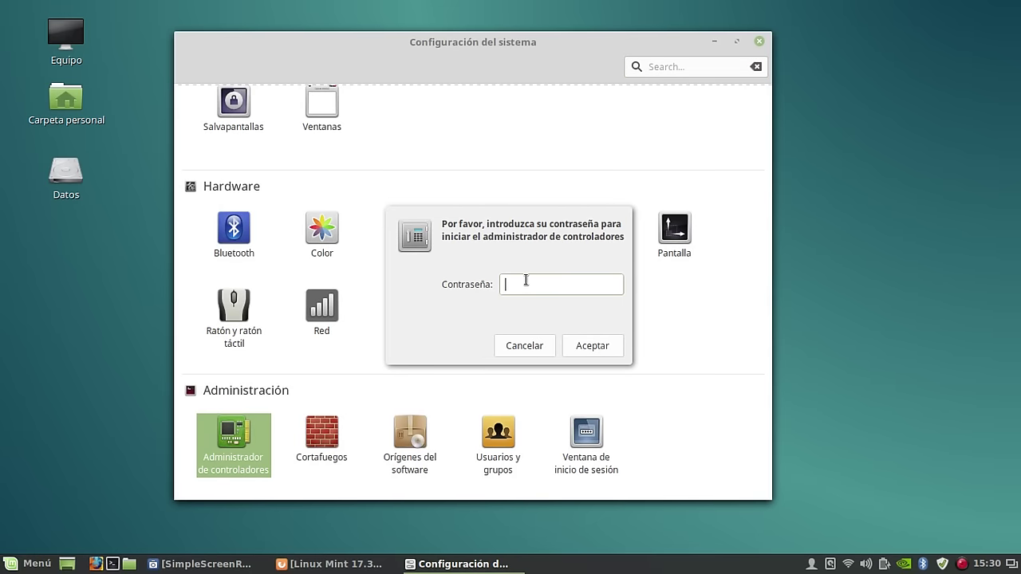
text(********)
key(Return)
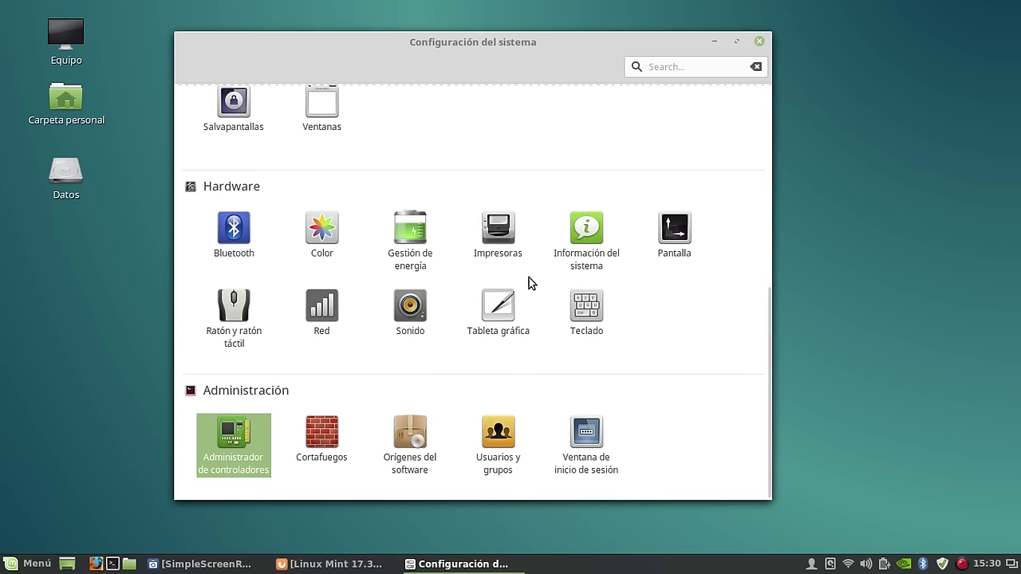
click(207, 455)
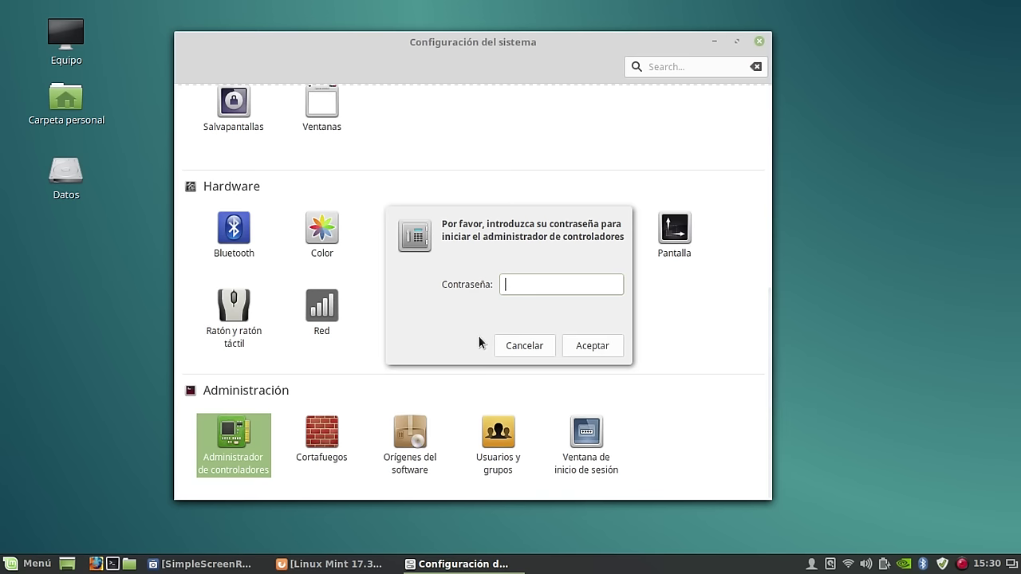
text(********)
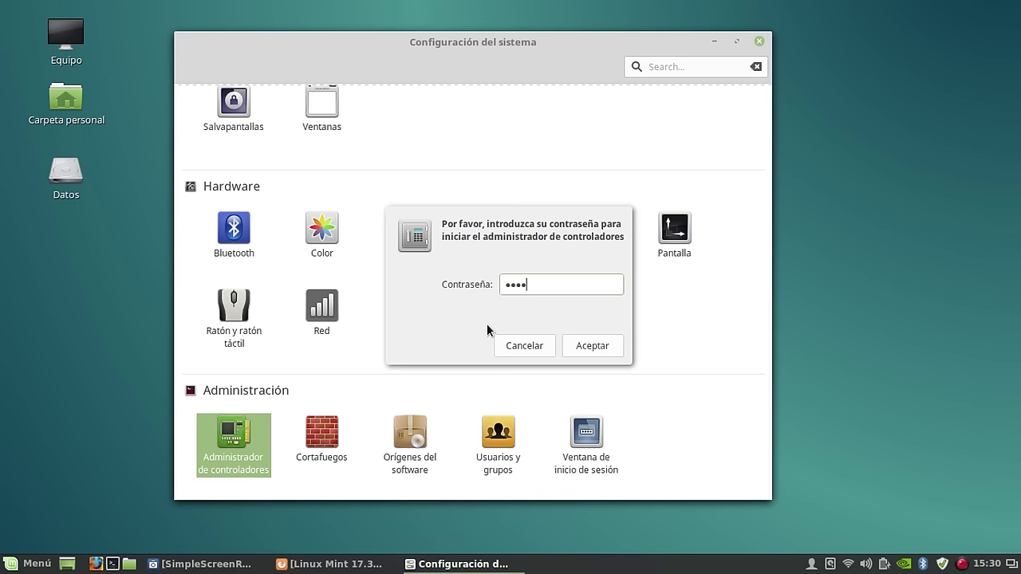
key(Return)
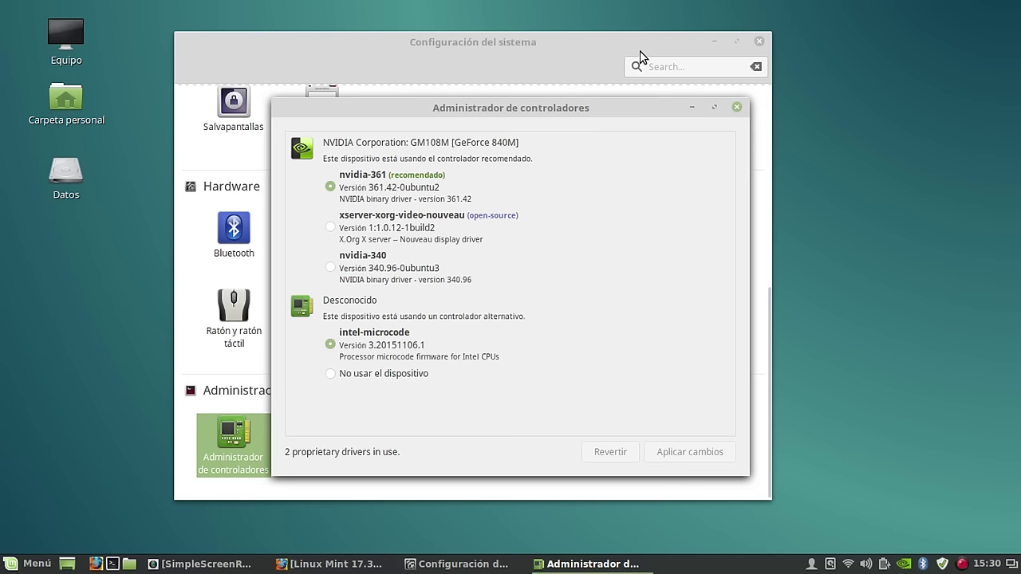
Minimize the system settings, review the NVIDIA and processor drivers in the Administrador de controladores, and close it.
click(713, 41)
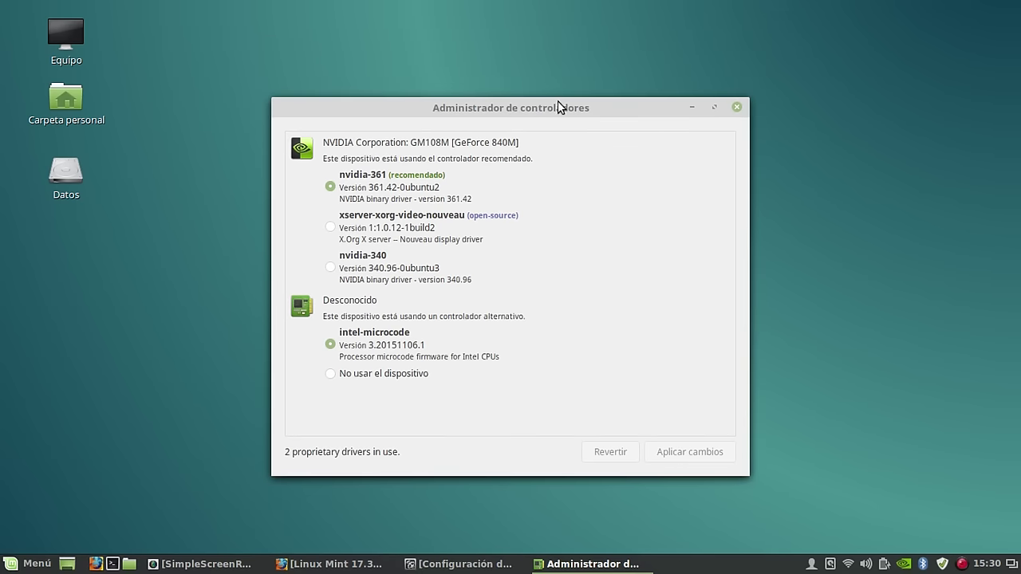
drag(552, 107, 522, 96)
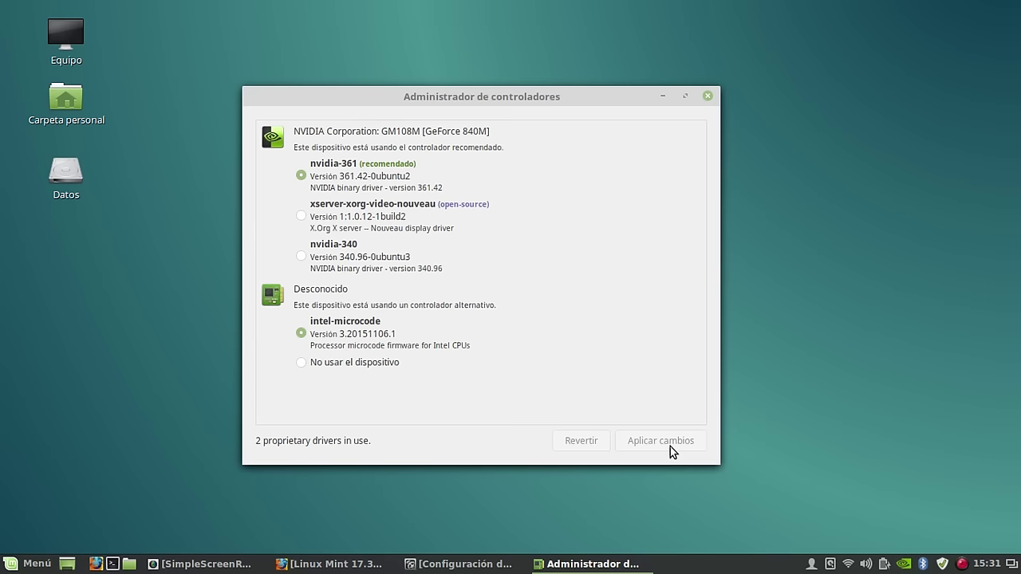
click(708, 97)
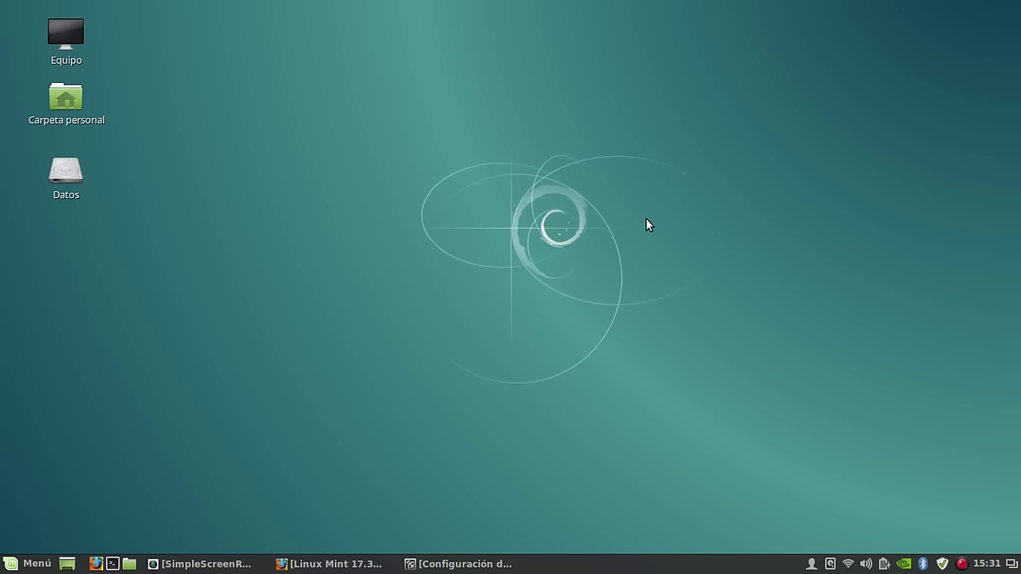
Open NVIDIA X Server Settings, review the GPU choices under PRIME Profiles, and quit the program.
click(904, 565)
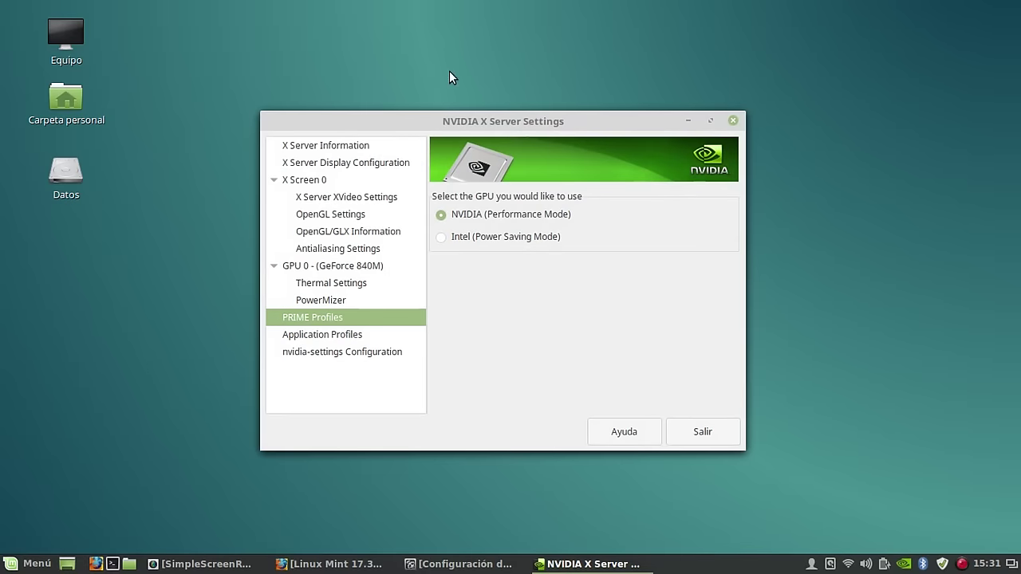
drag(478, 129, 457, 99)
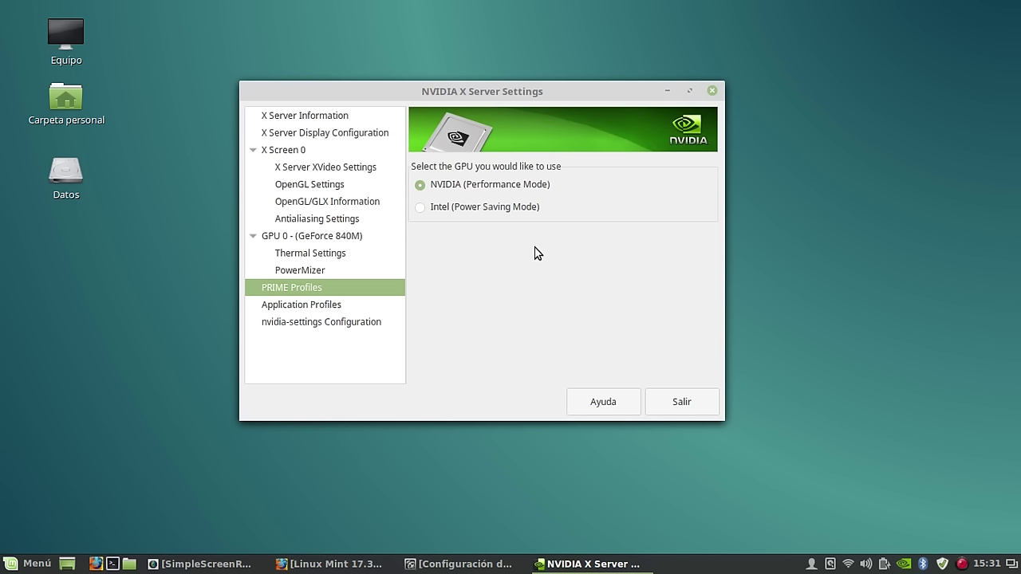
click(449, 209)
click(594, 365)
drag(598, 94, 710, 72)
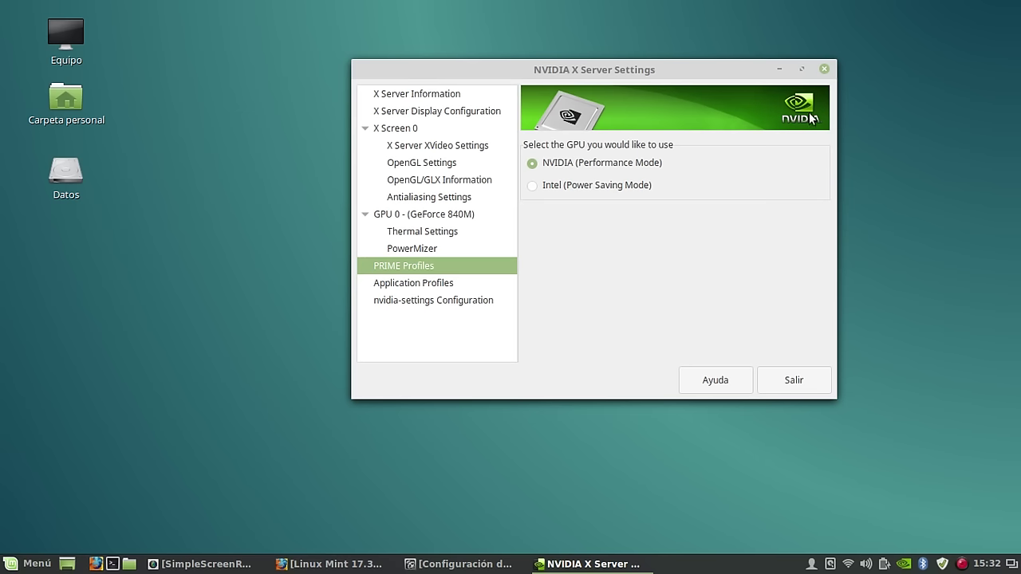
click(824, 70)
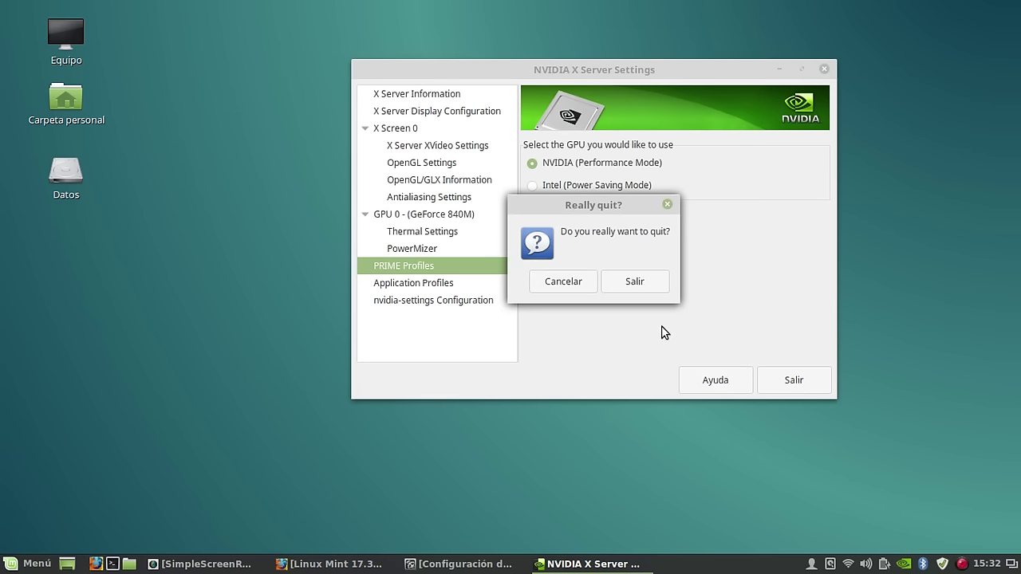
click(642, 287)
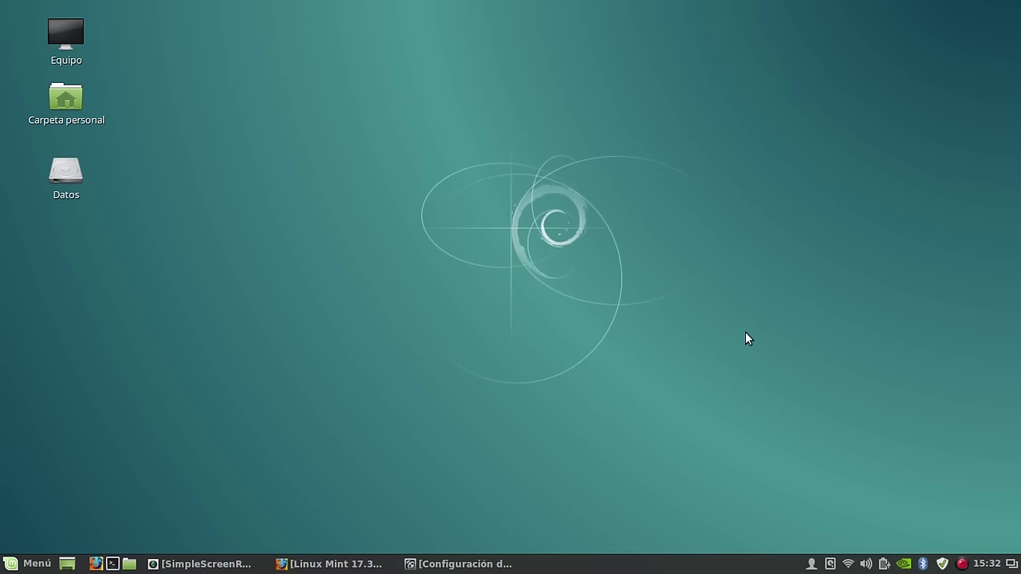
Reopen NVIDIA X Server Settings to examine the Performance Mode and Power Saving Mode options, and quit it again.
mouse_move(904, 566)
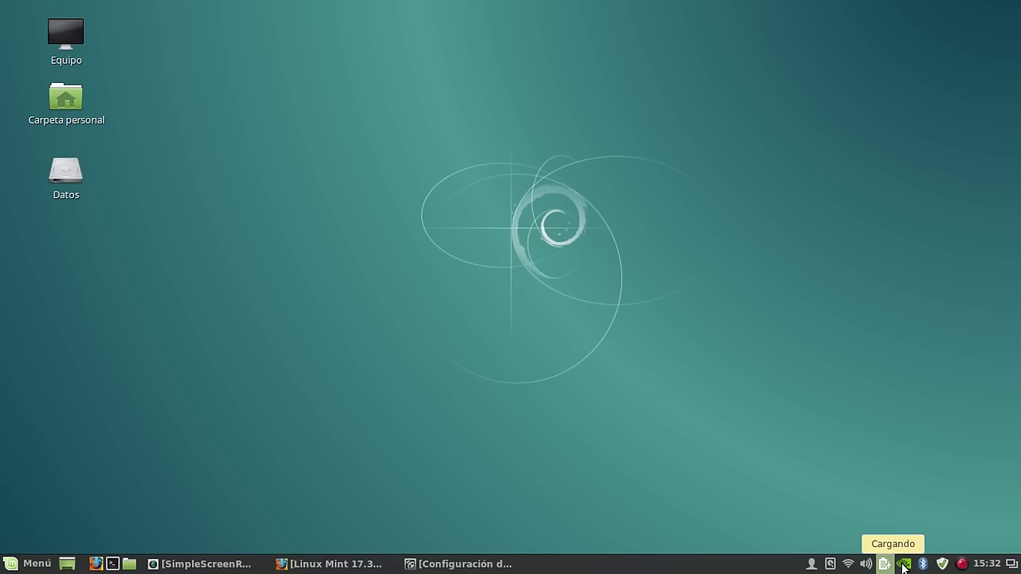
click(904, 566)
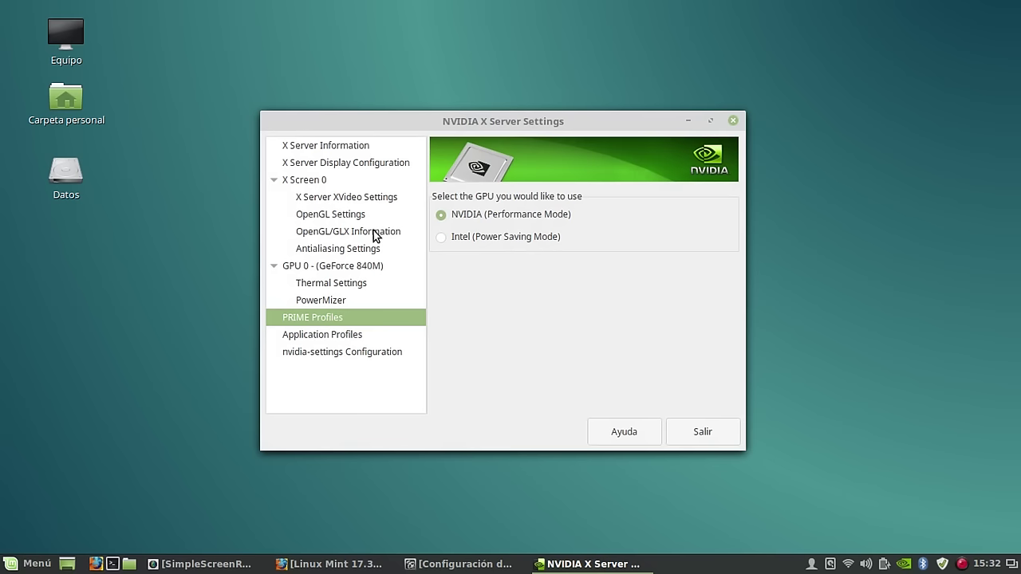
drag(529, 122, 536, 93)
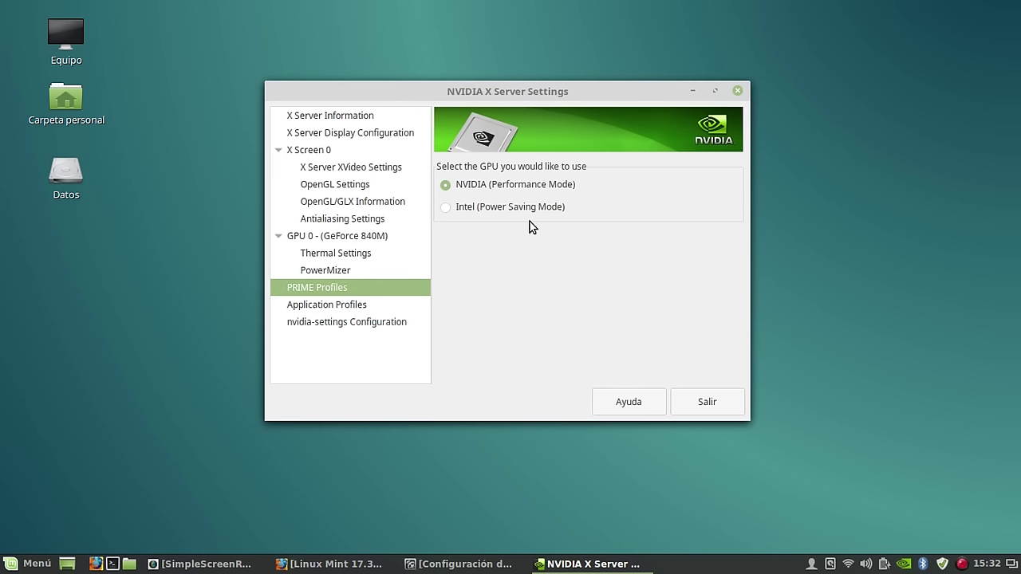
click(738, 91)
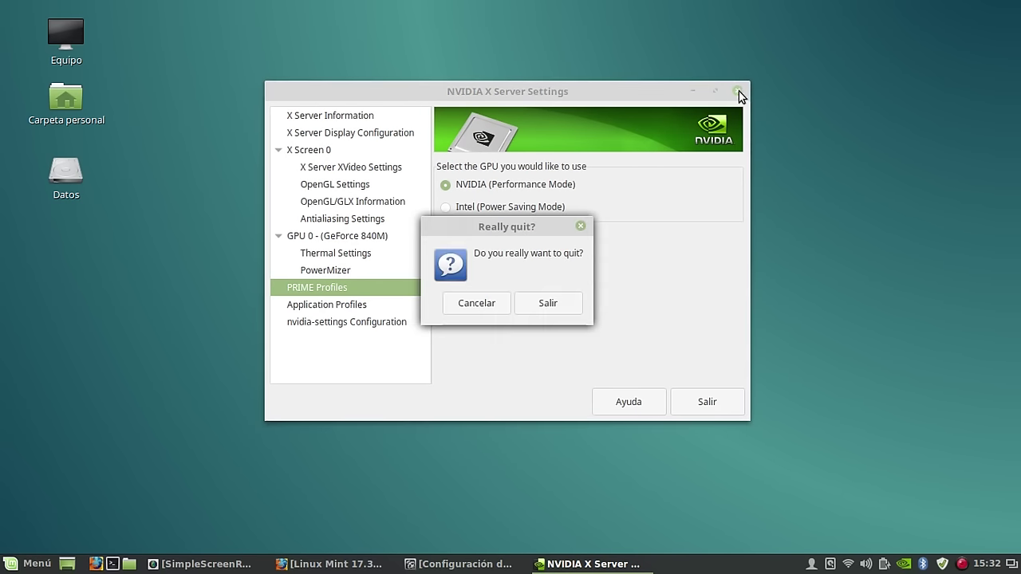
click(561, 304)
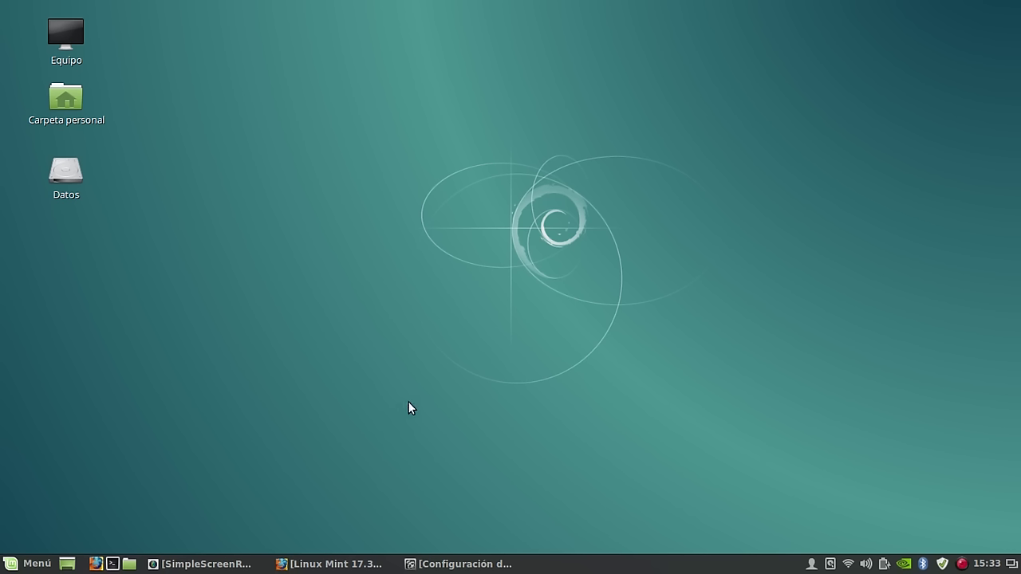
Look over the categories and the Lugares entries of the application menu, and close it.
click(32, 564)
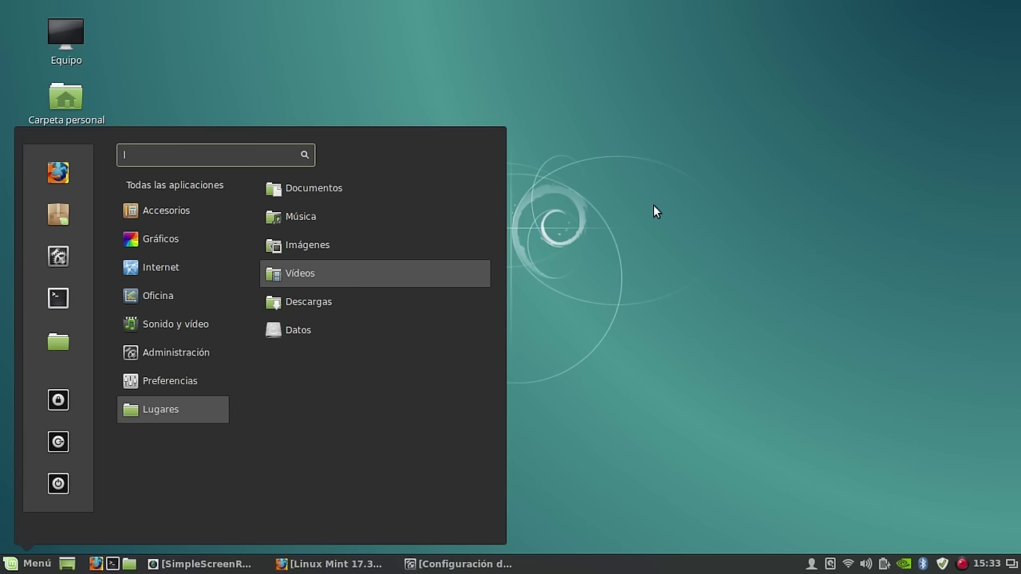
click(653, 205)
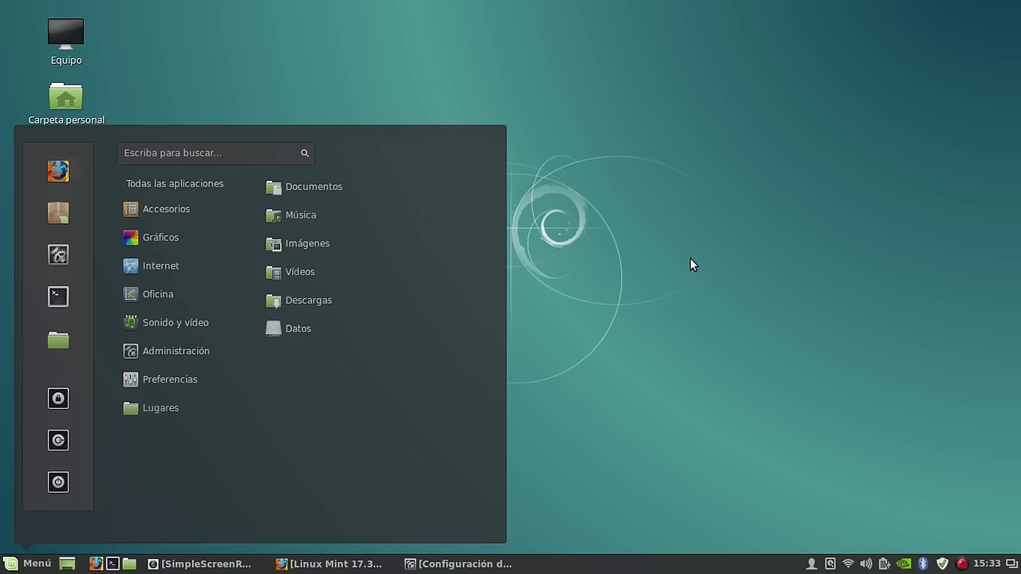
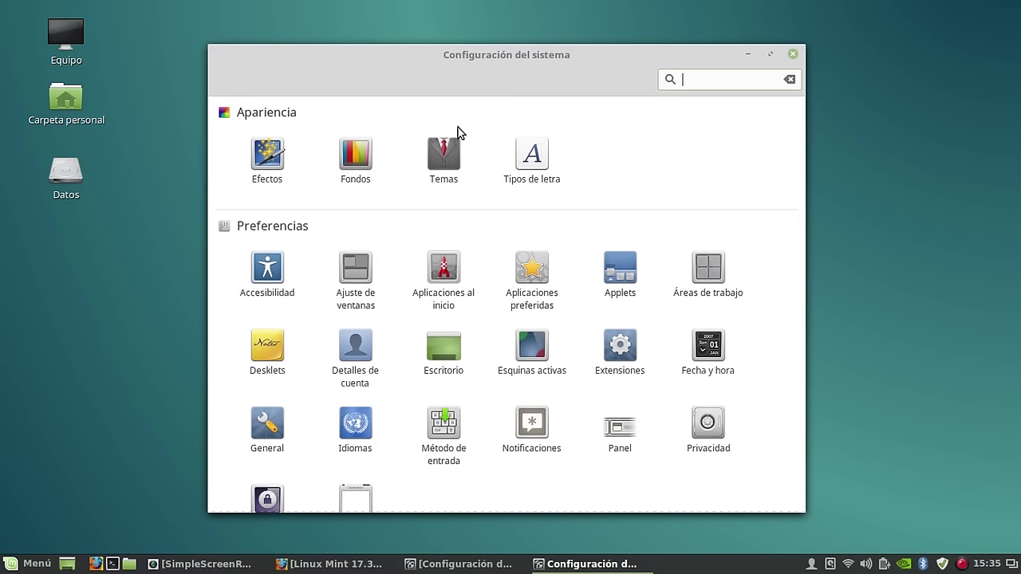
Look through the categories of the system settings, review the Información del sistema page under Hardware, and close the window.
scroll(408, 275, down, 5)
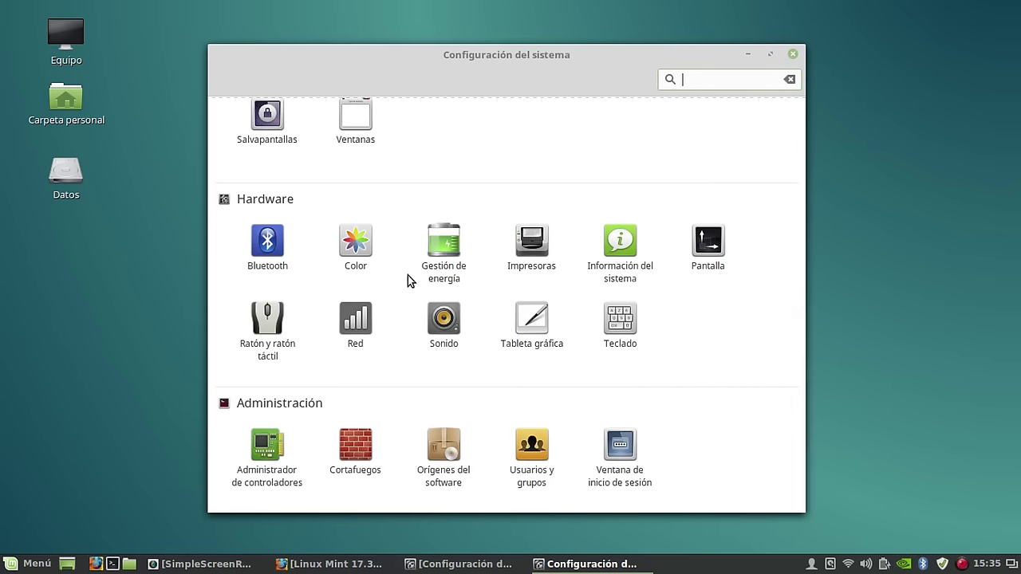
scroll(407, 275, up, 5)
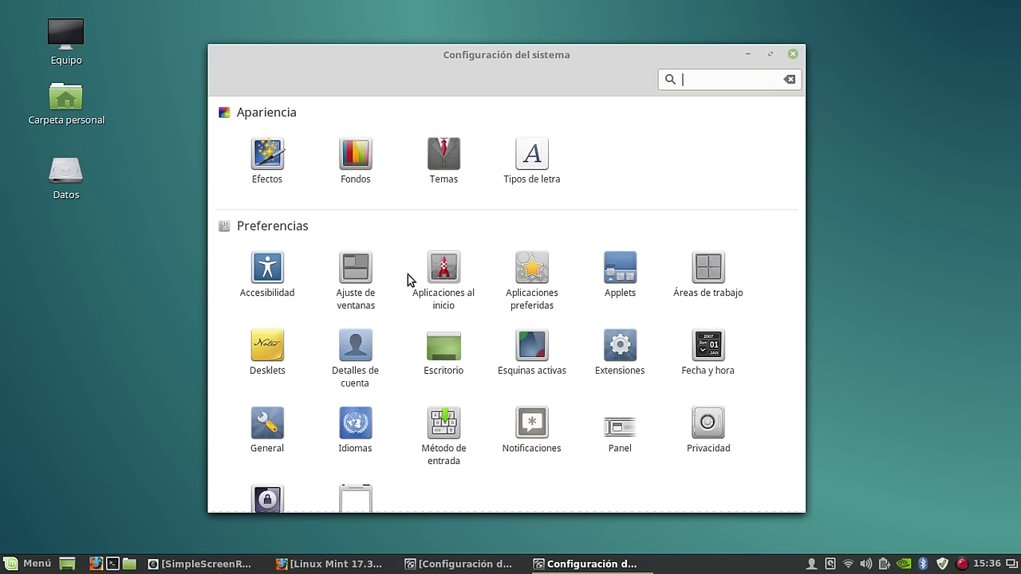
scroll(359, 309, down, 3)
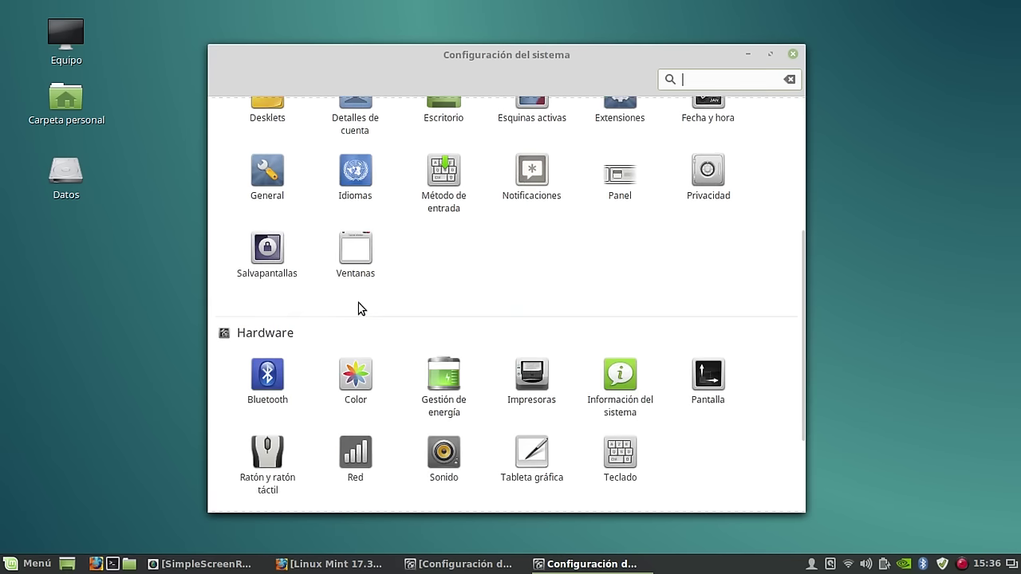
scroll(359, 309, down, 3)
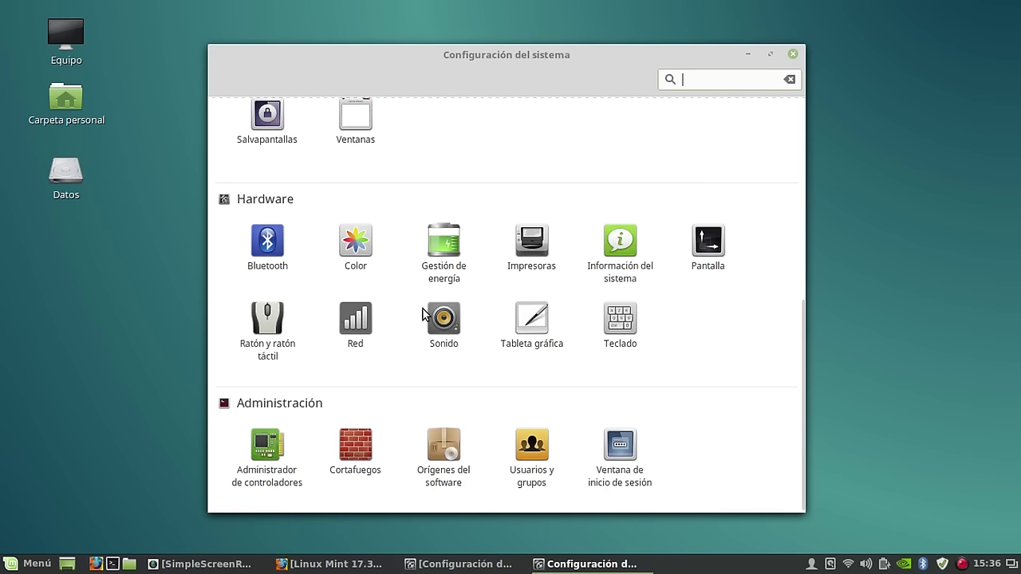
click(630, 256)
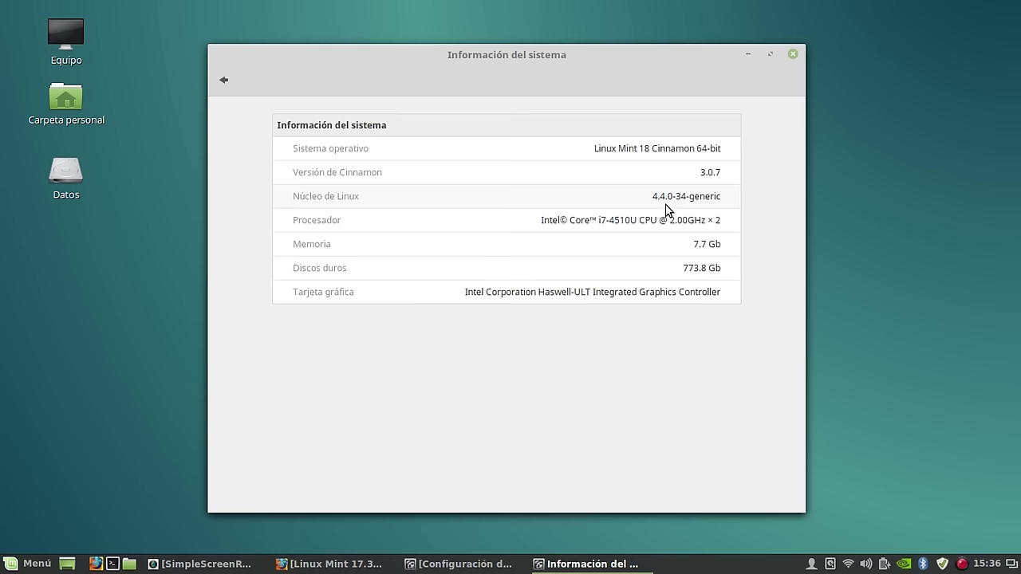
click(793, 54)
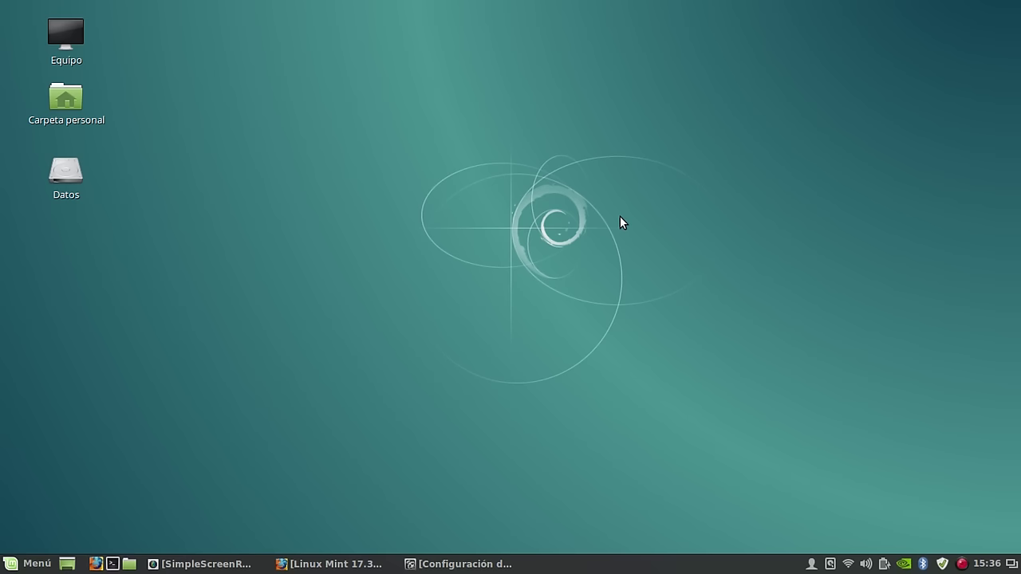
Open the Administrador de Actualizaciones, reposition its window, and display the Política de actualizaciones choices.
click(942, 564)
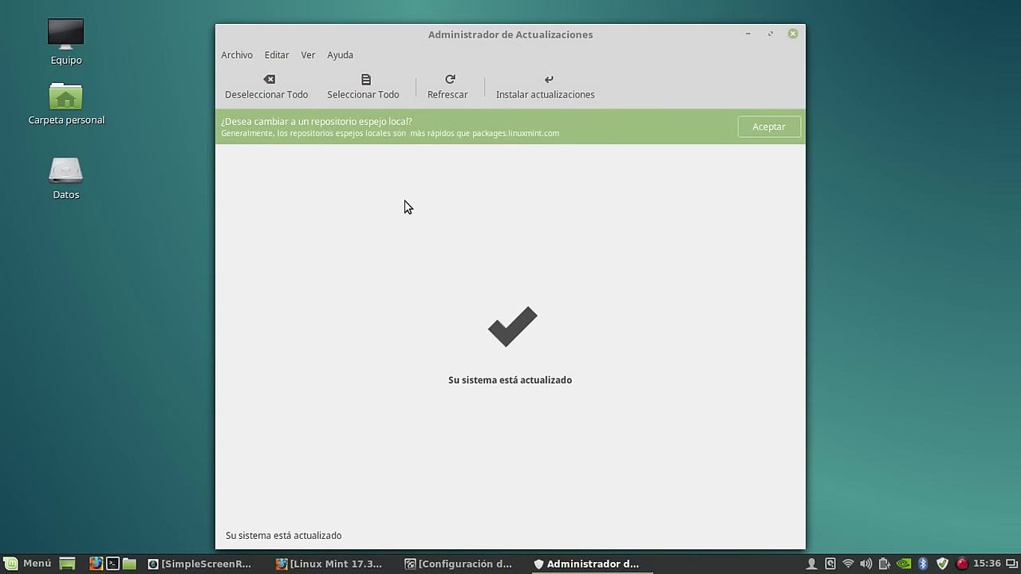
drag(490, 32, 516, 19)
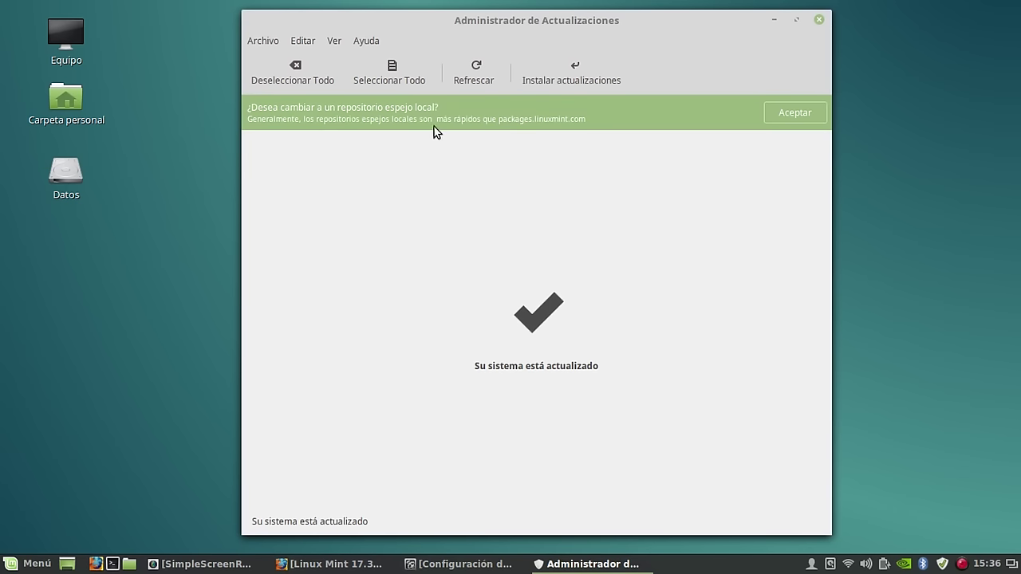
click(298, 39)
mouse_move(303, 39)
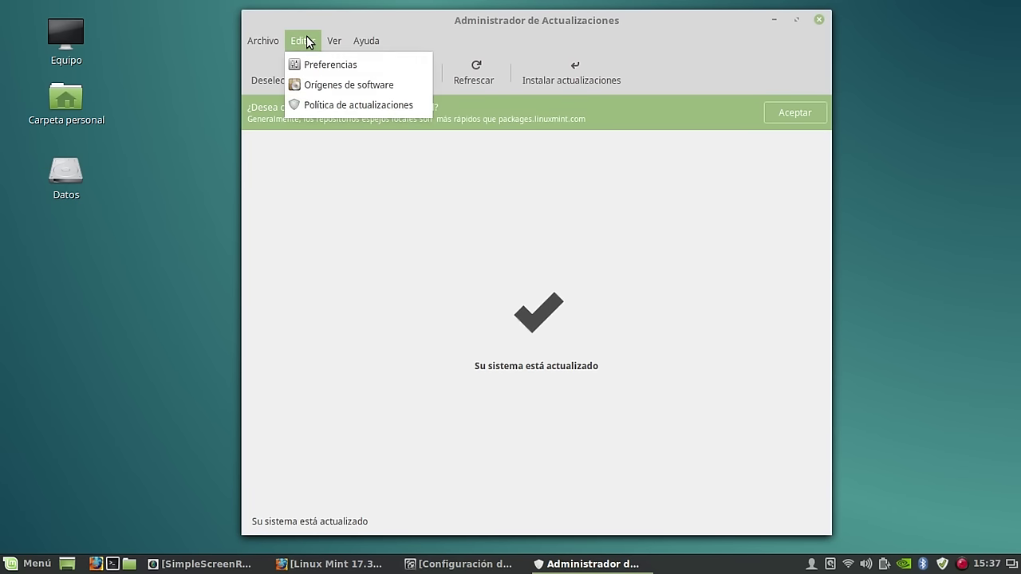
click(327, 104)
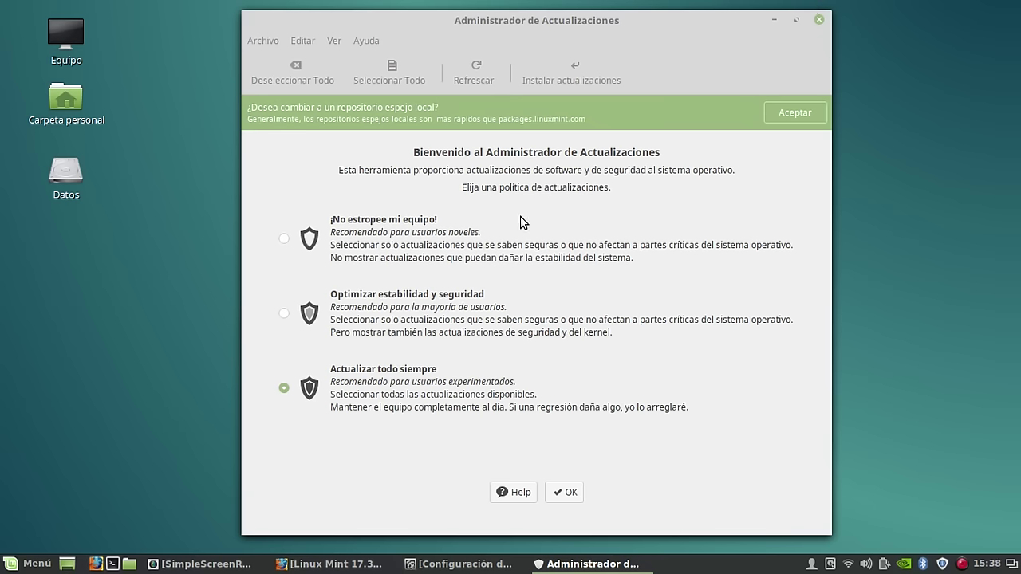
Accept the local mirror suggestion, enter the account password, review the Orígenes del software mirrors, and close both windows.
click(803, 115)
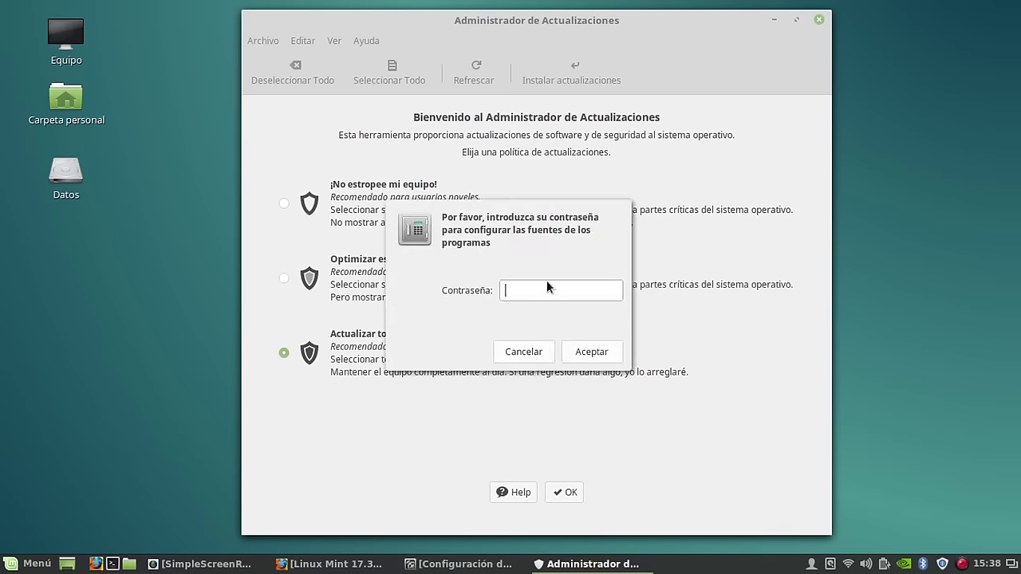
text(*********)
key(Return)
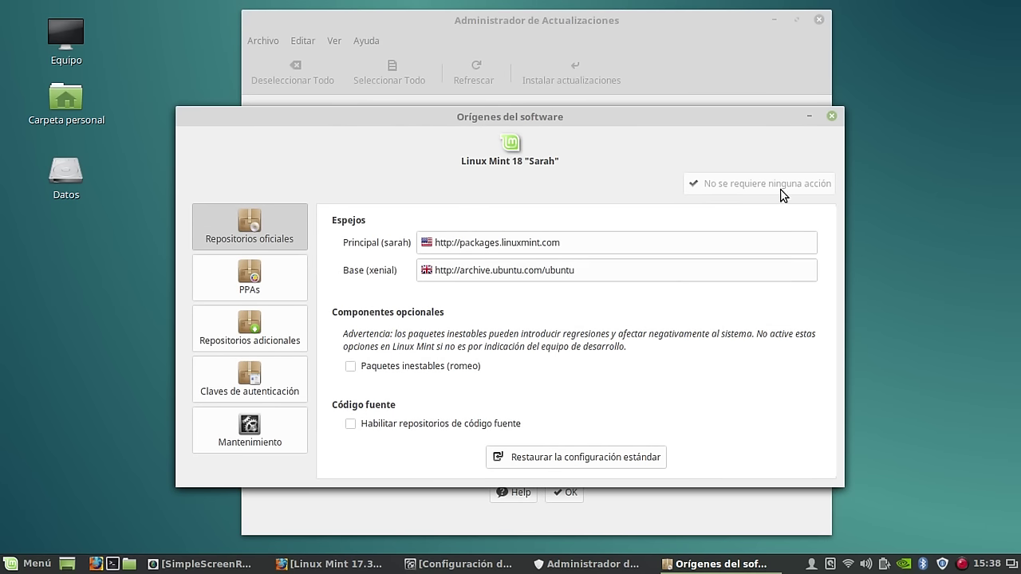
click(832, 117)
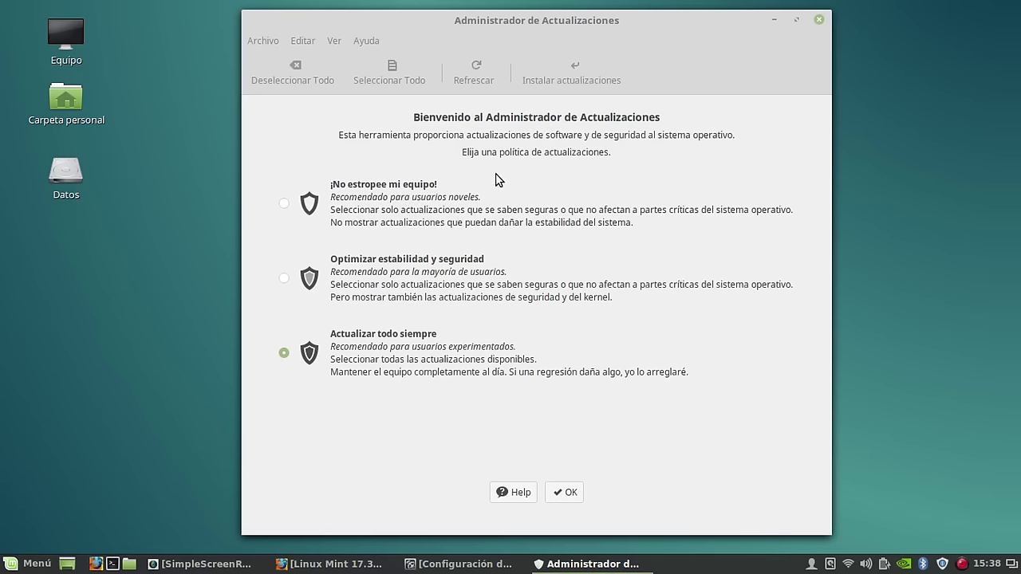
click(820, 21)
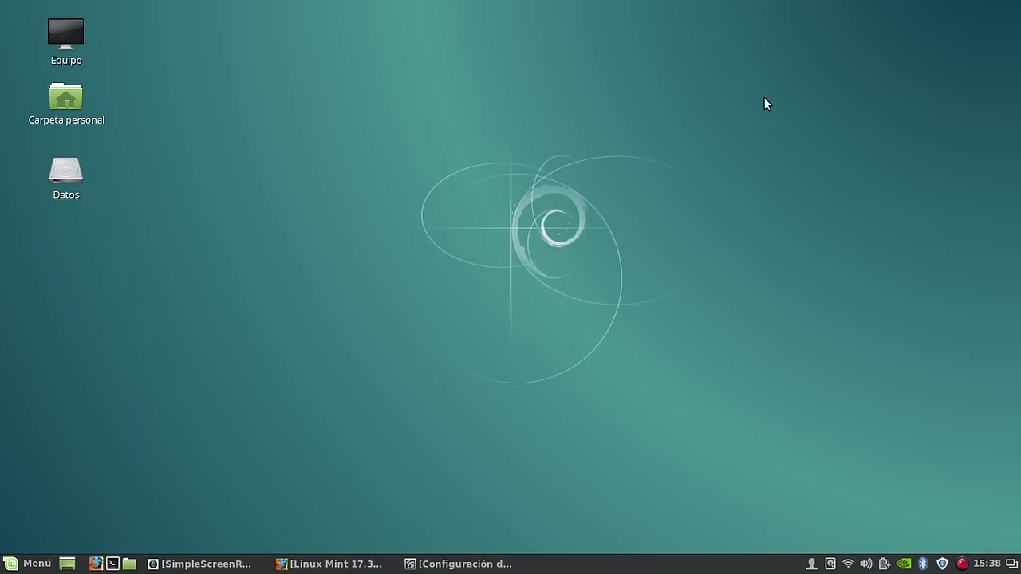
Restore the system settings to review Información del sistema, close it, and close the Administrador de Actualizaciones after rechecking its update policies.
click(407, 562)
click(565, 240)
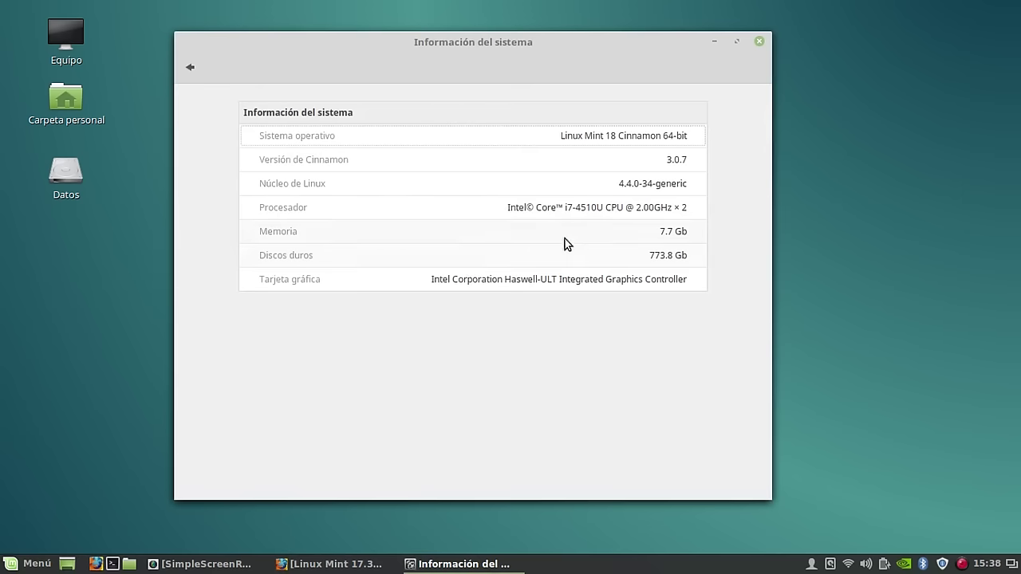
drag(469, 44, 539, 57)
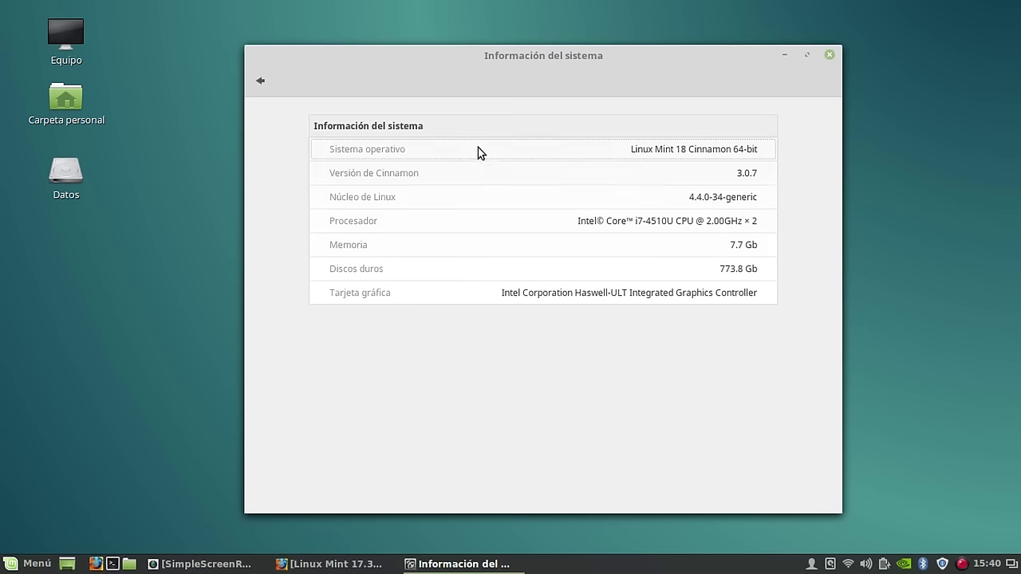
drag(547, 61, 571, 52)
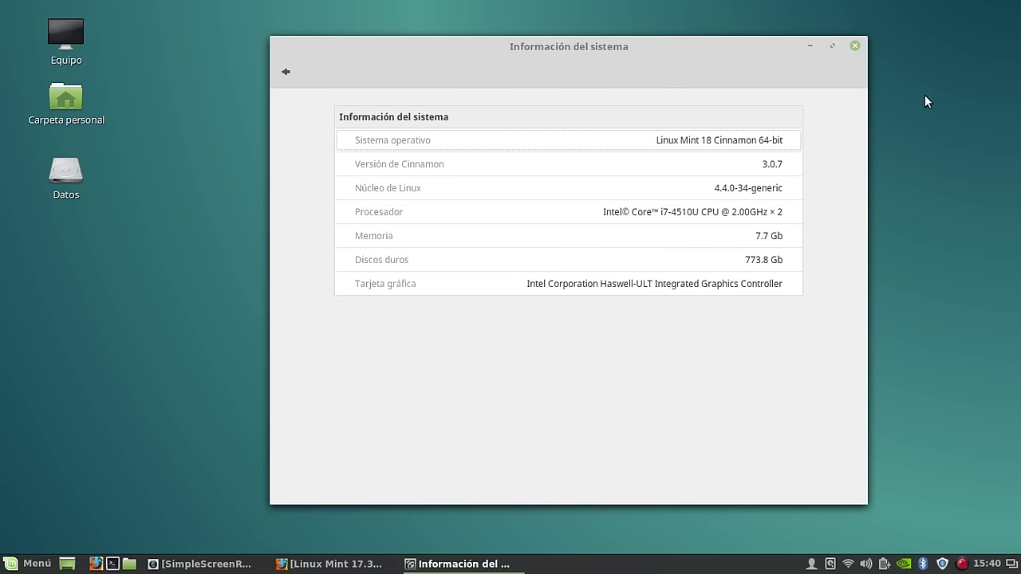
click(855, 47)
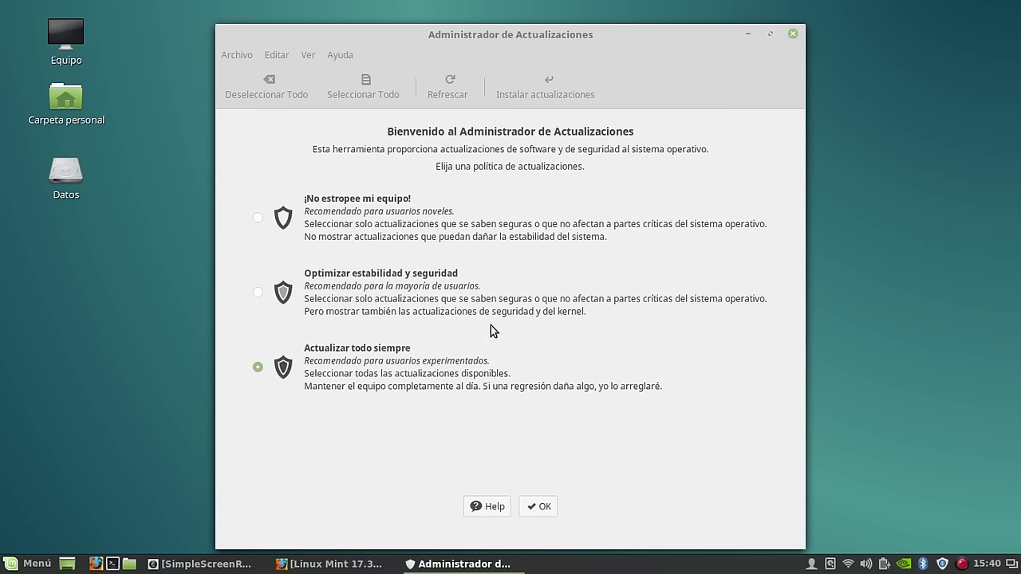
click(793, 34)
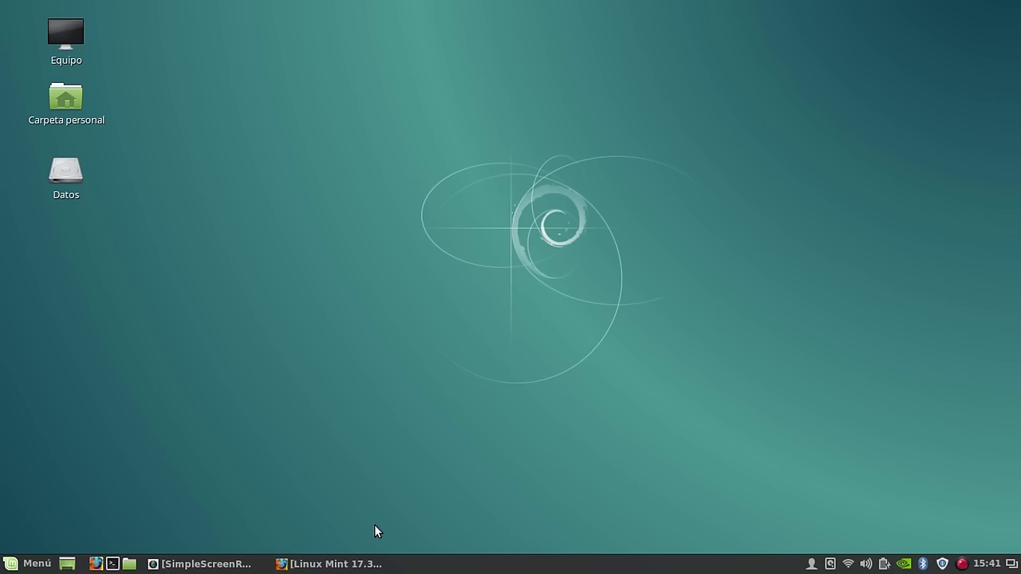
Open a terminal, enlarge its window, and switch to the root account with su -, entering the root password.
click(113, 565)
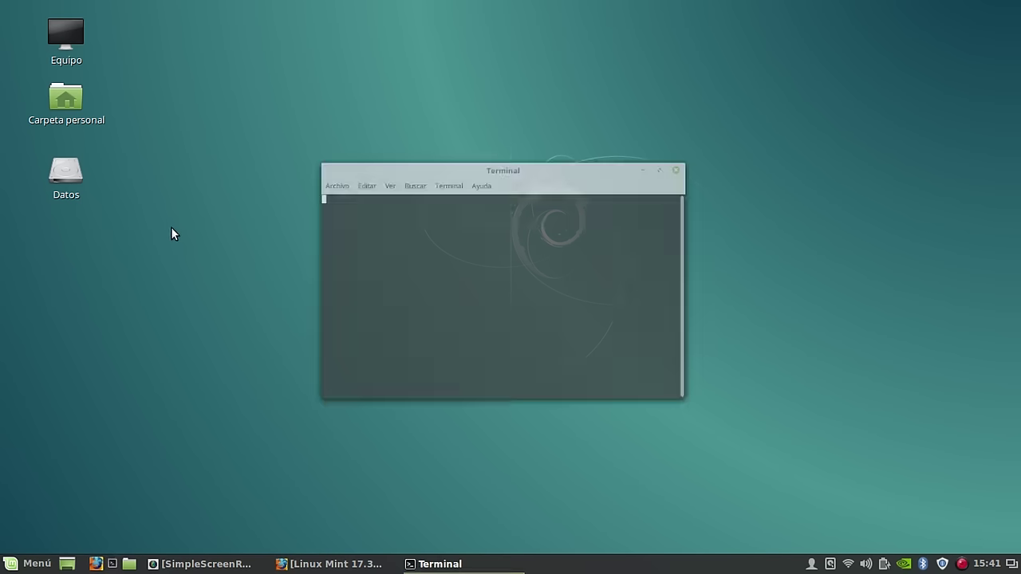
drag(473, 136, 284, 67)
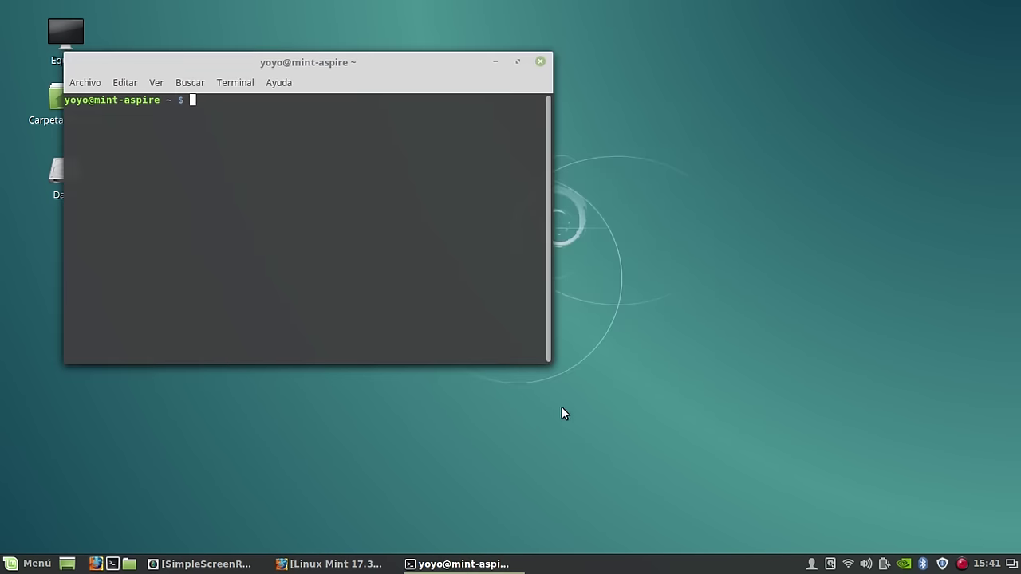
drag(548, 361, 943, 474)
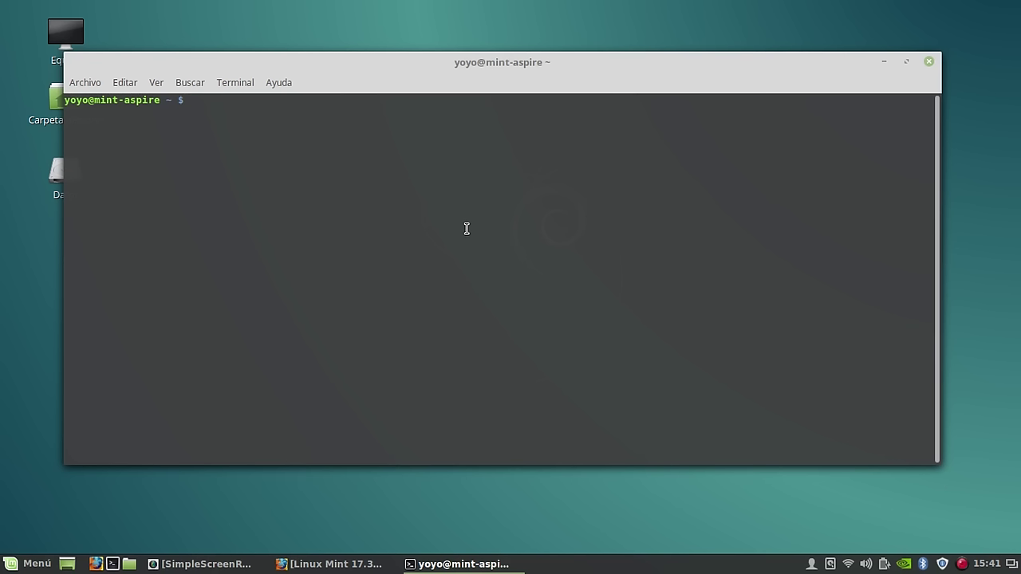
text(su -)
key(Return)
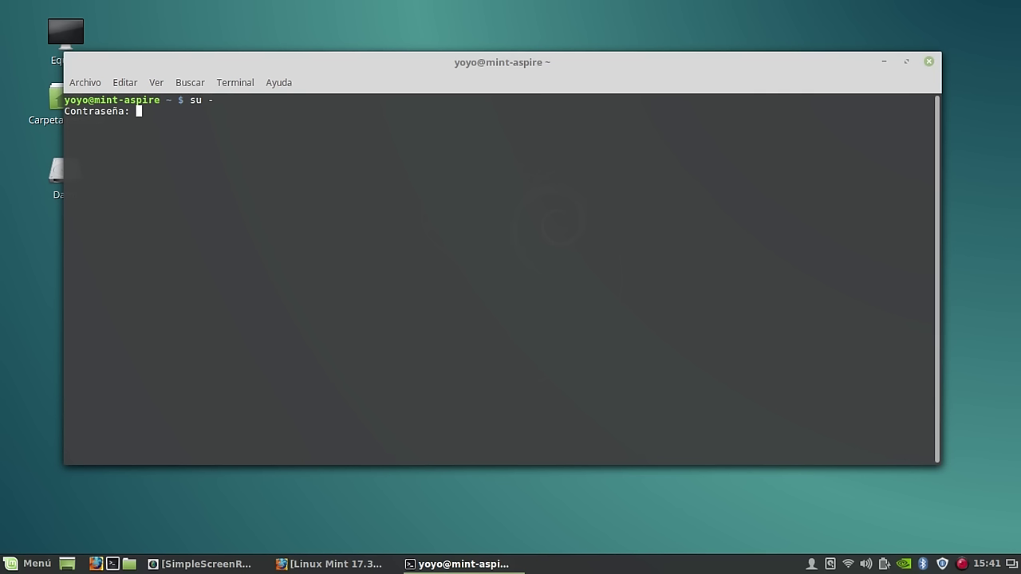
key(Return)
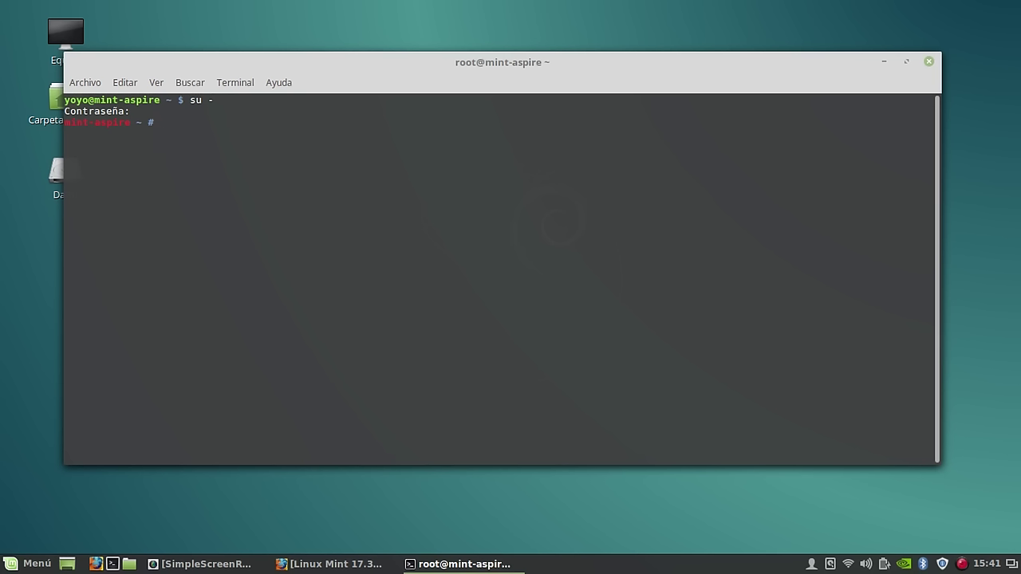
Update and fully upgrade the system packages by rerunning apt update && apt upgrade && apt full-upgrade from the command history.
key(Up)
key(Up)
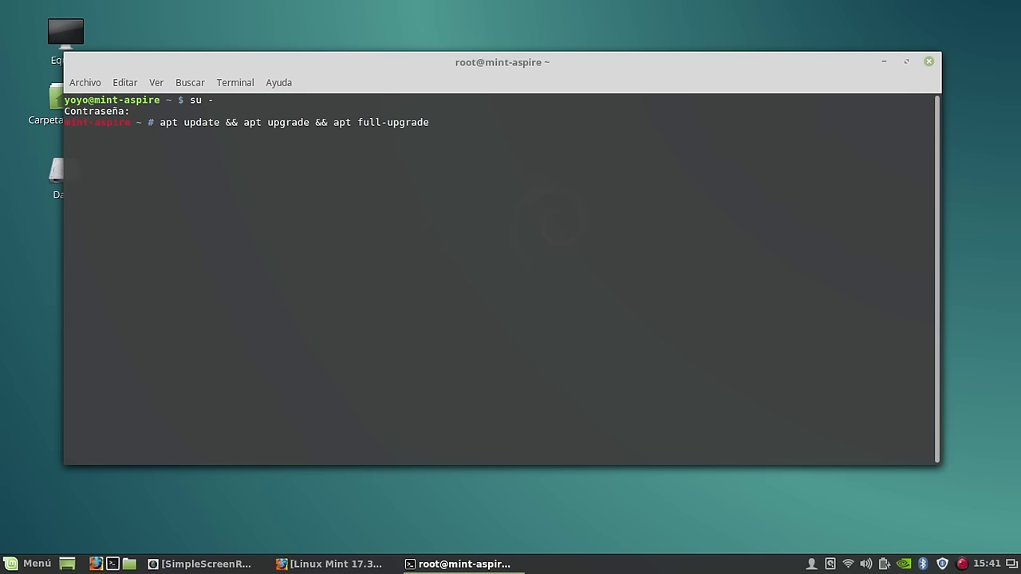
key(Return)
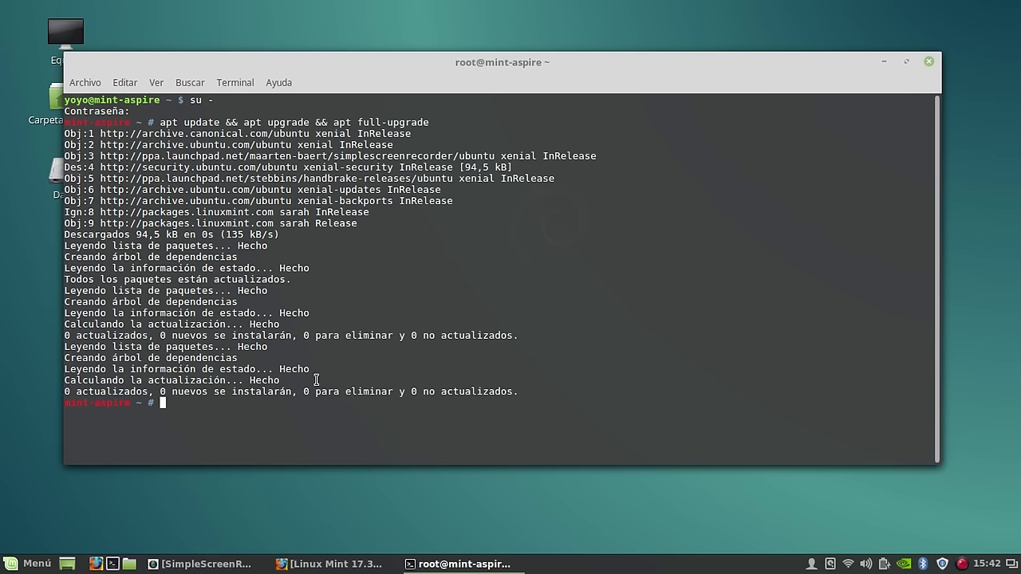
Log out of the root session with exit and close the terminal.
text(exit)
key(Return)
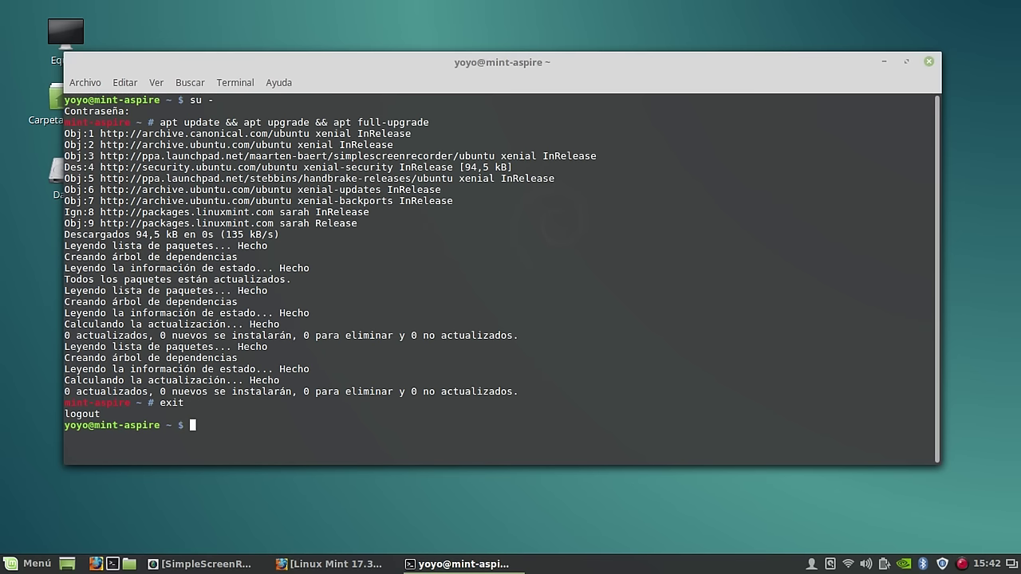
click(929, 61)
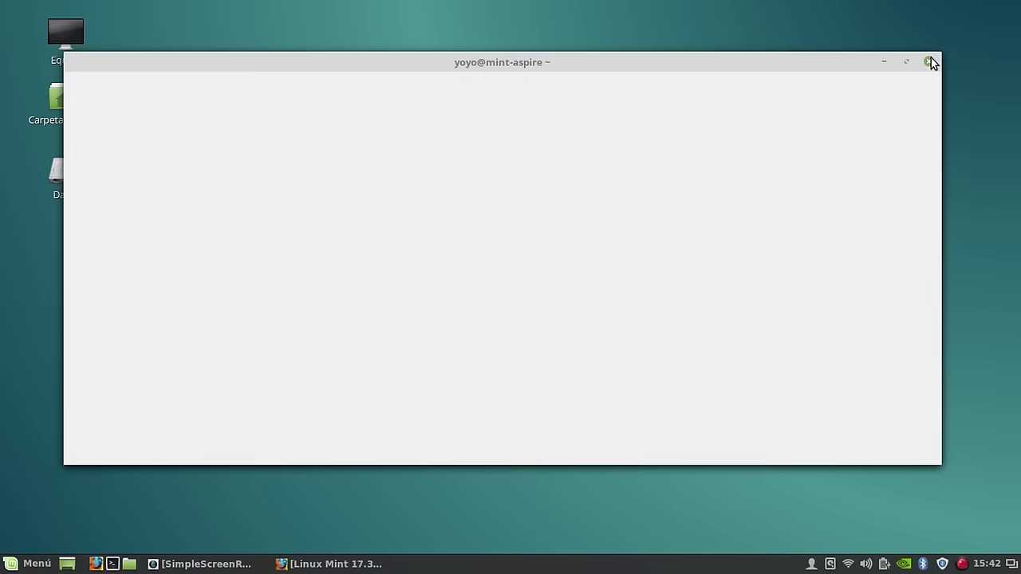
Open the Administrador de controladores from the system settings with the account password, review the available NVIDIA drivers, and close it.
click(12, 565)
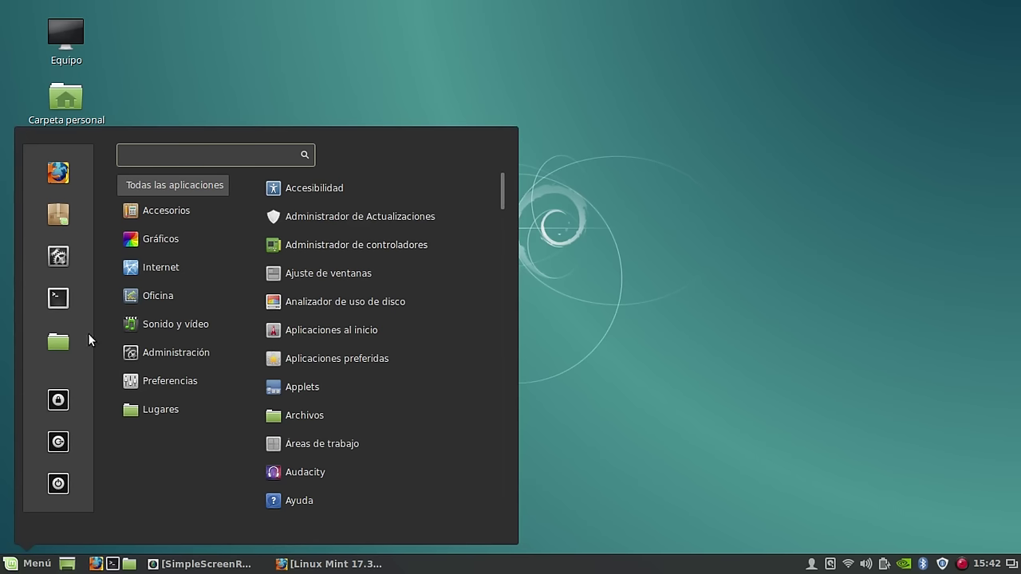
click(56, 258)
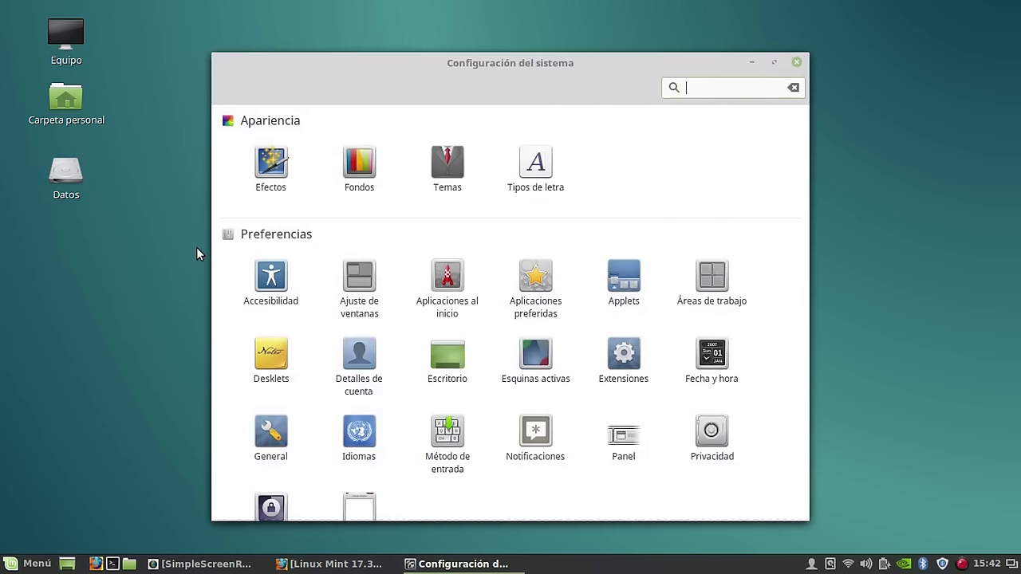
scroll(326, 304, down, 5)
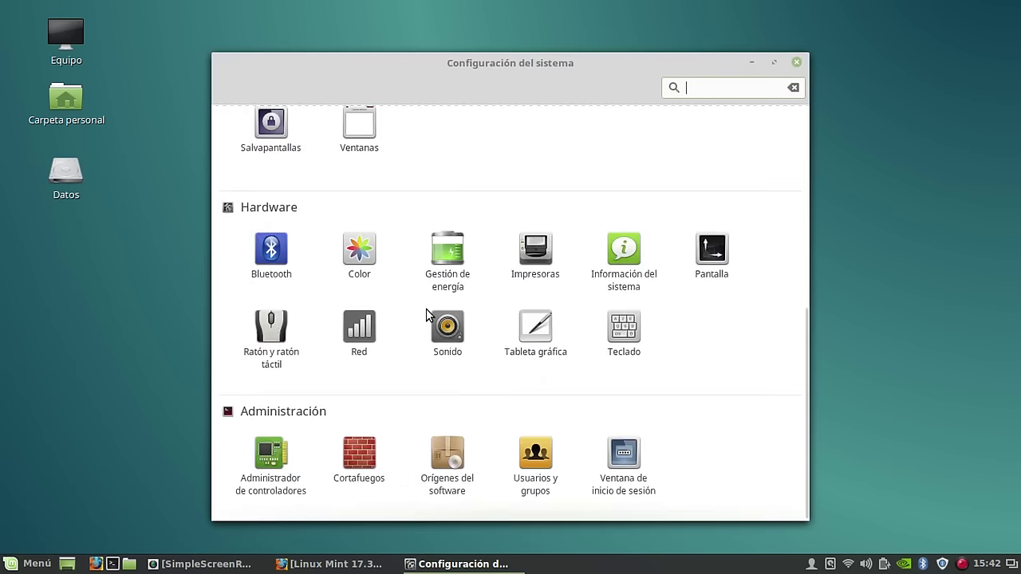
click(270, 456)
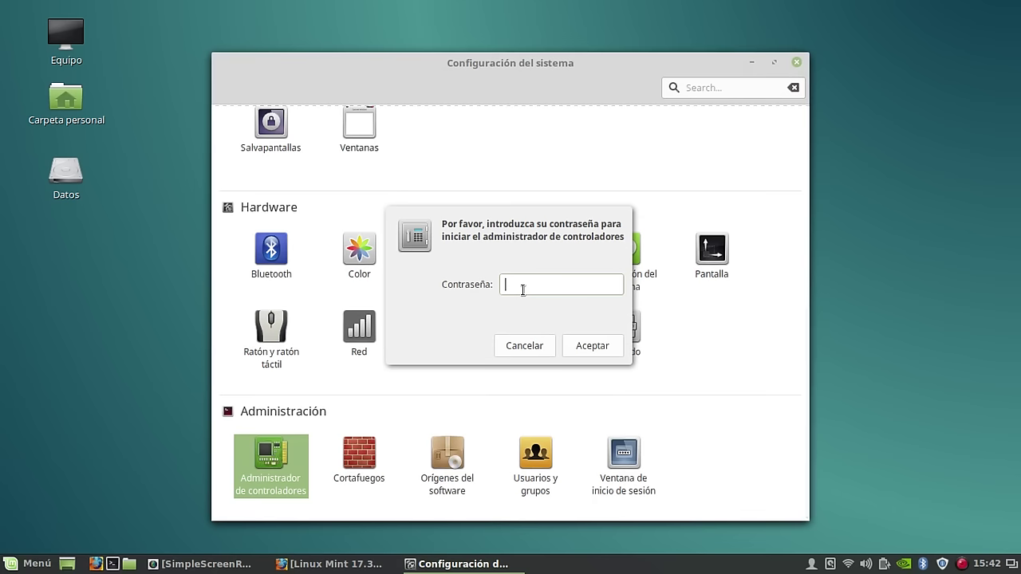
text(••••••••)
key(Return)
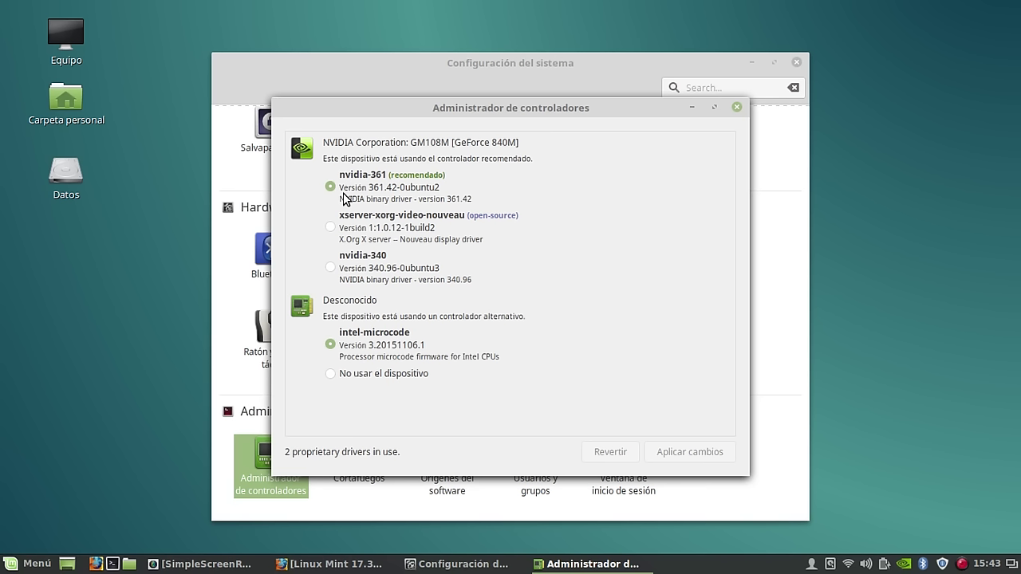
click(736, 107)
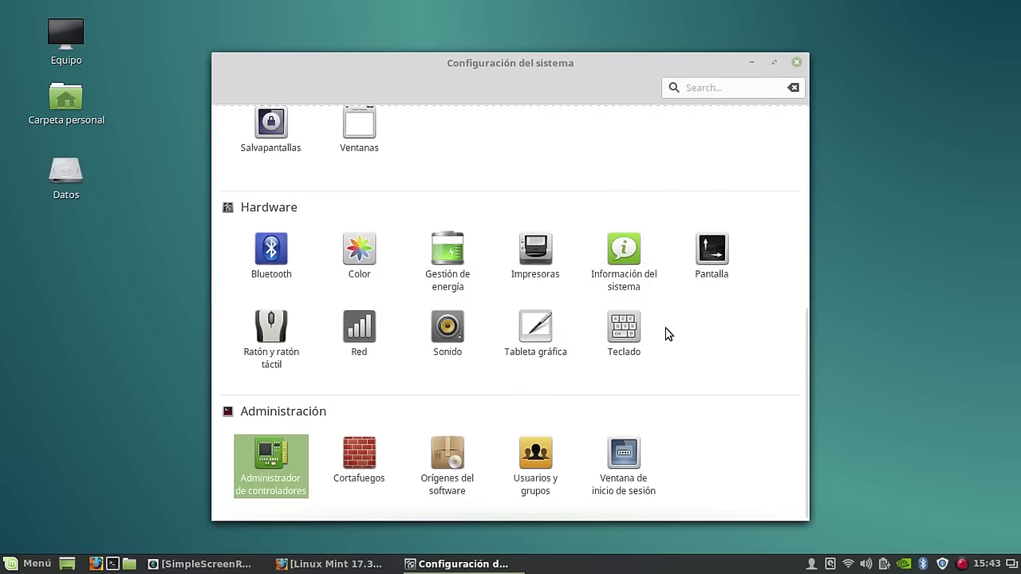
Close the system settings, check the ongoing recording in SimpleScreenRecorder, and minimize its window.
scroll(667, 335, up, 5)
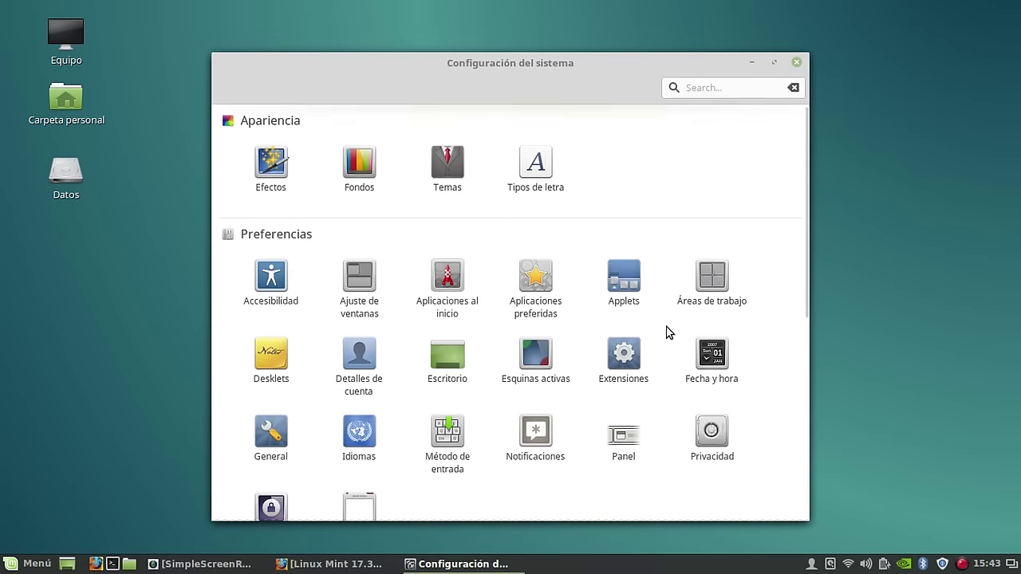
click(796, 63)
click(228, 565)
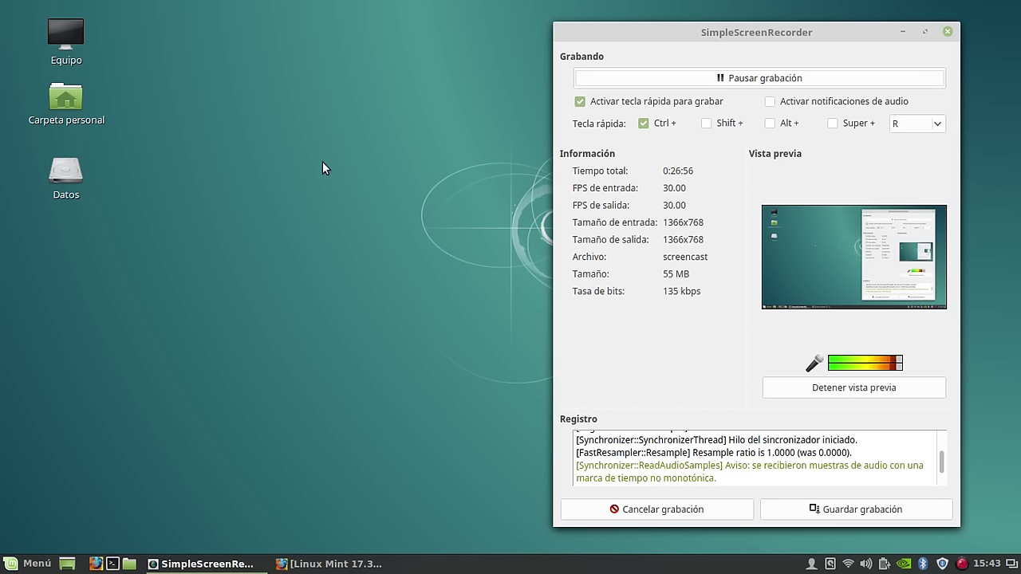
click(900, 31)
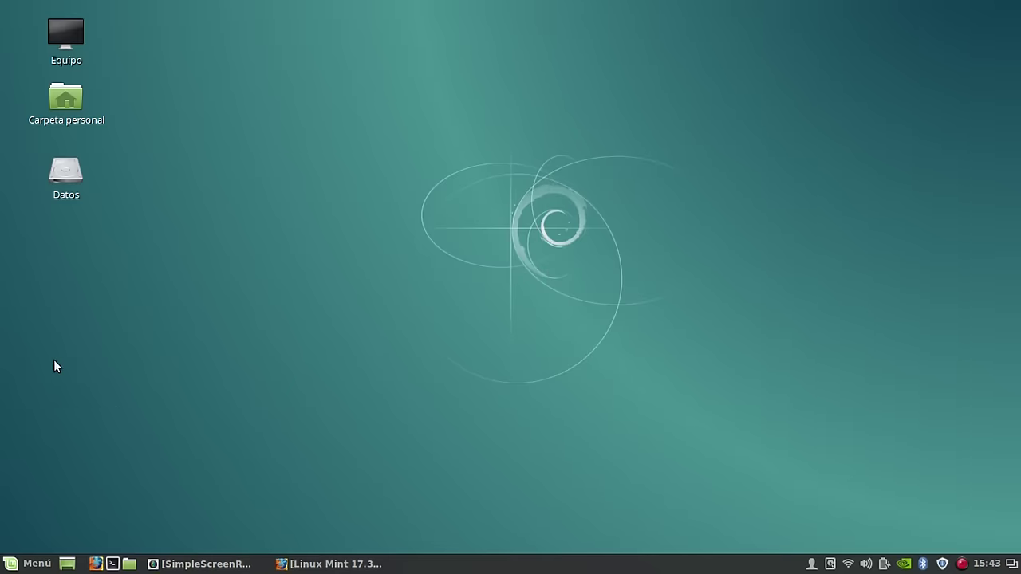
Review the applications in the Internet, Gráficos and Sonido y vídeo categories of the application menu, and close the menu.
click(30, 563)
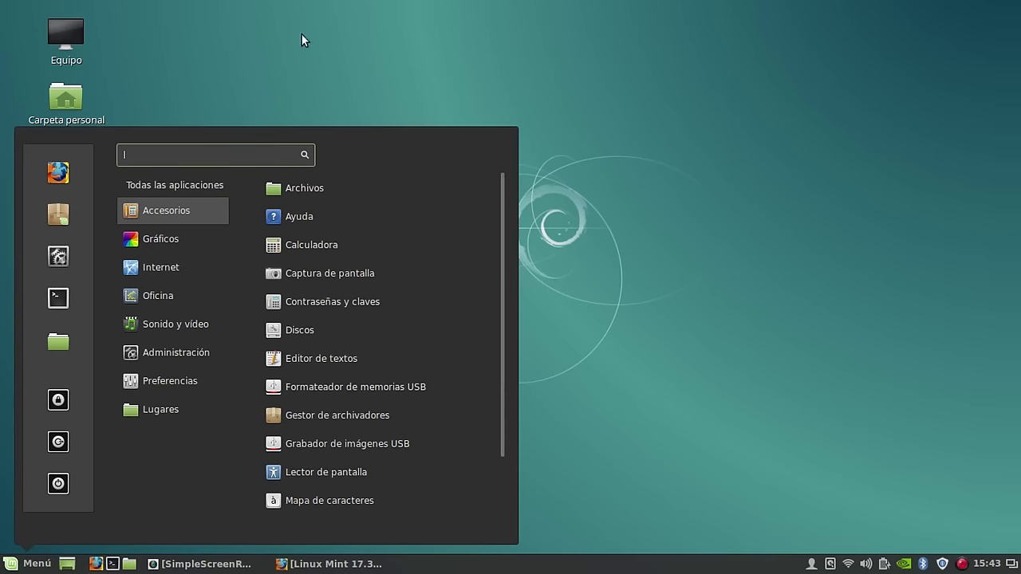
mouse_move(179, 245)
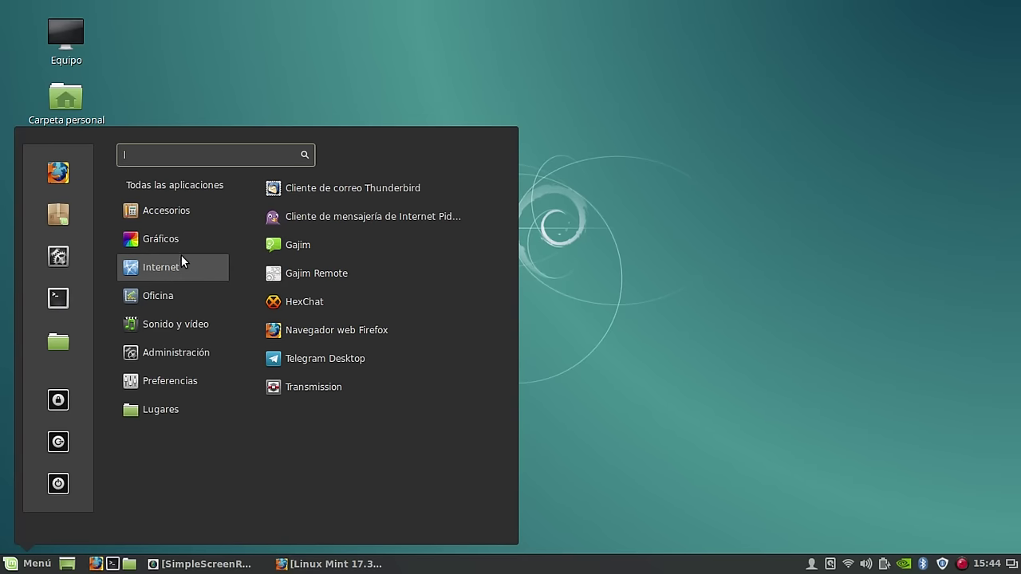
mouse_move(169, 218)
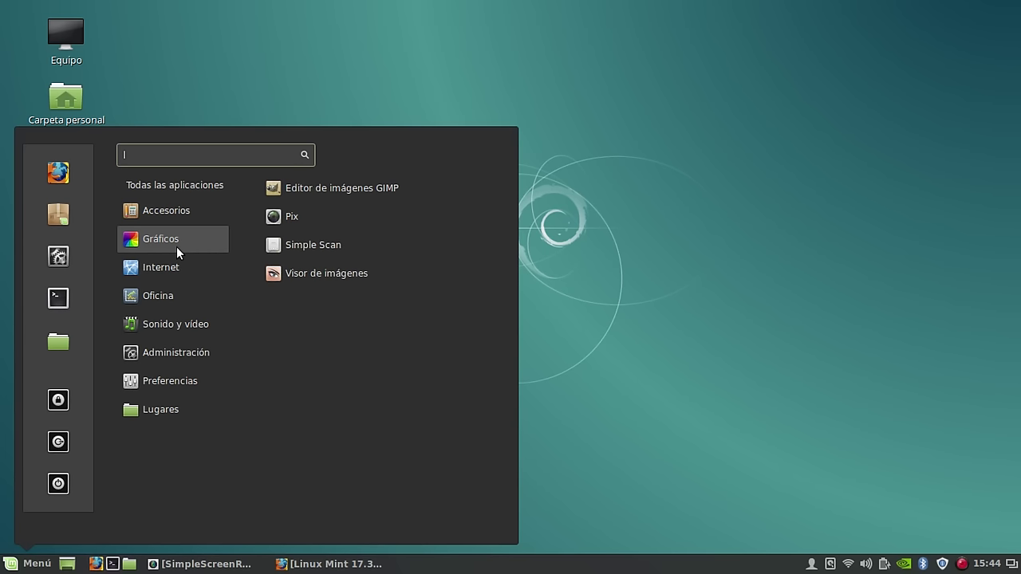
mouse_move(172, 333)
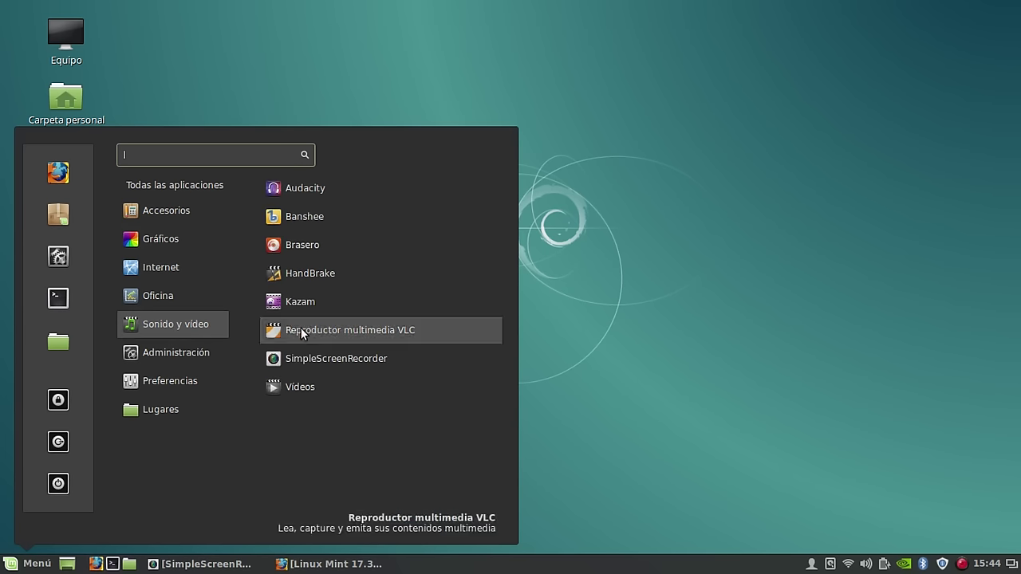
click(758, 292)
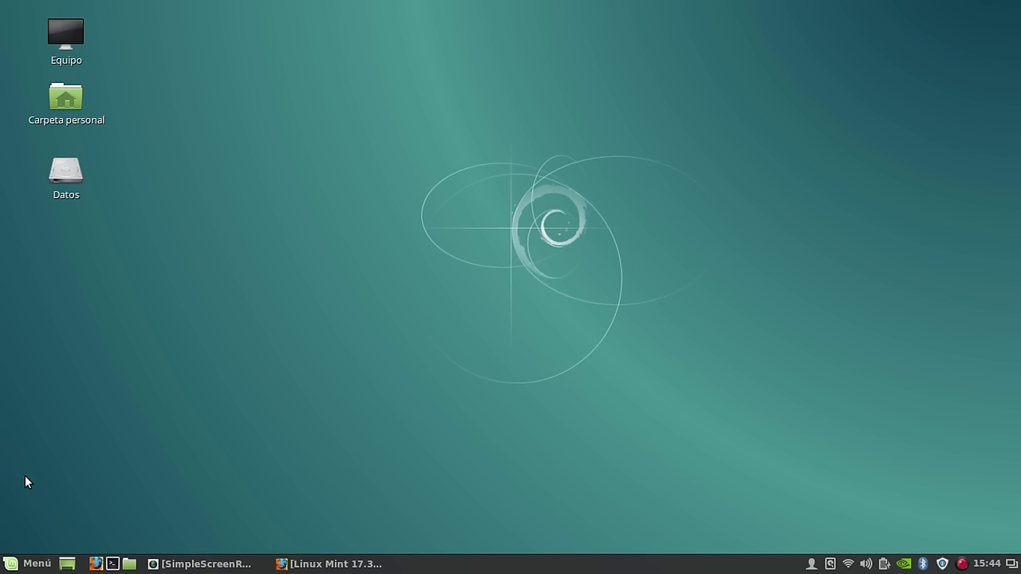
Browse the Accesorios category of the application menu and open the Editor de textos.
click(18, 563)
mouse_move(183, 331)
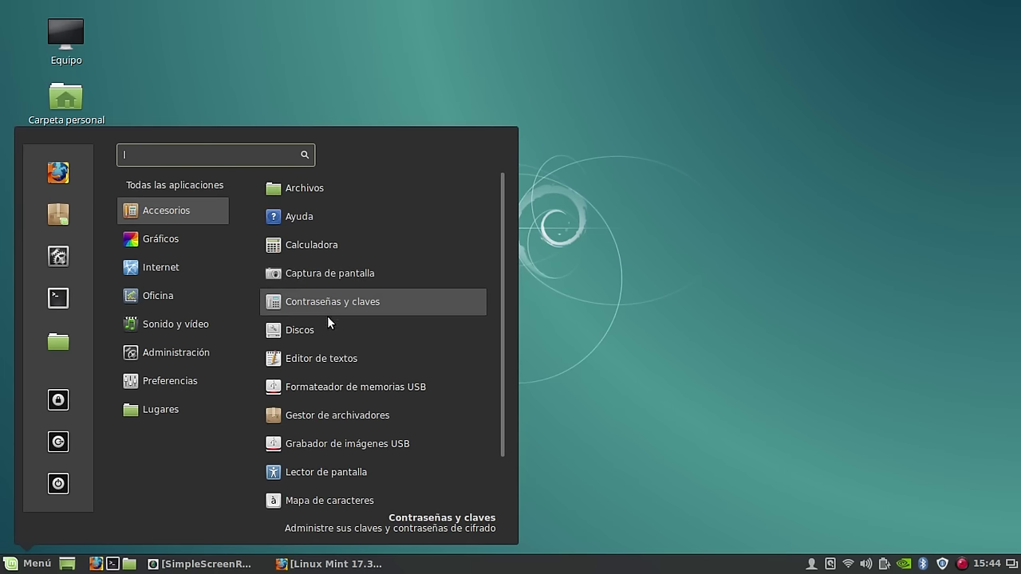
mouse_move(196, 233)
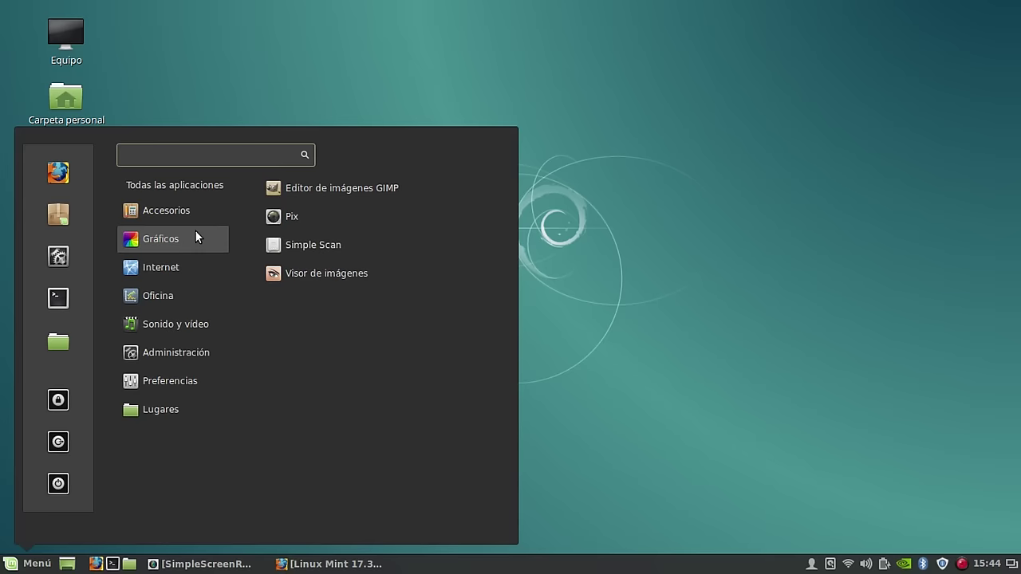
mouse_move(199, 209)
scroll(331, 229, down, 2)
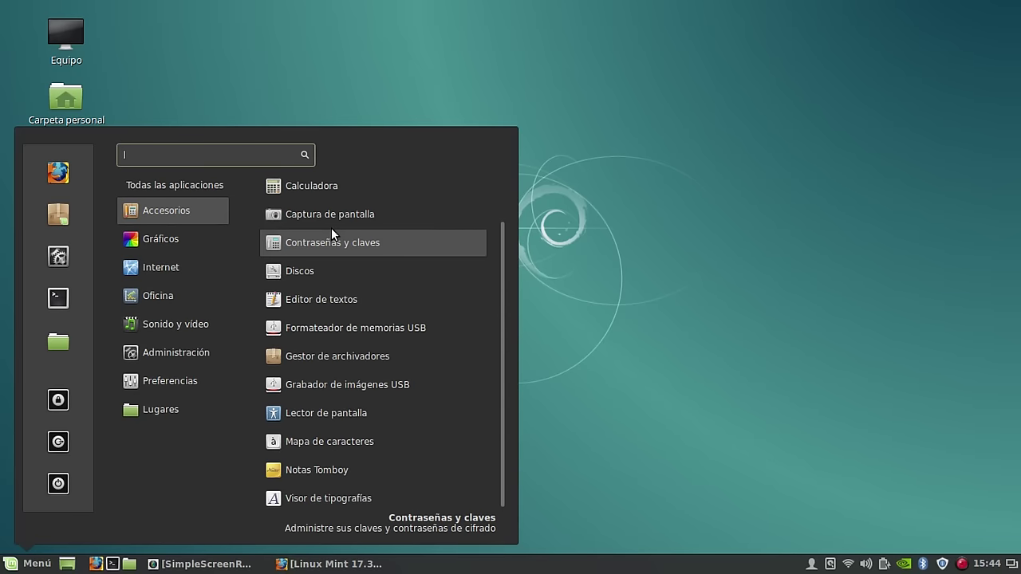
key(Escape)
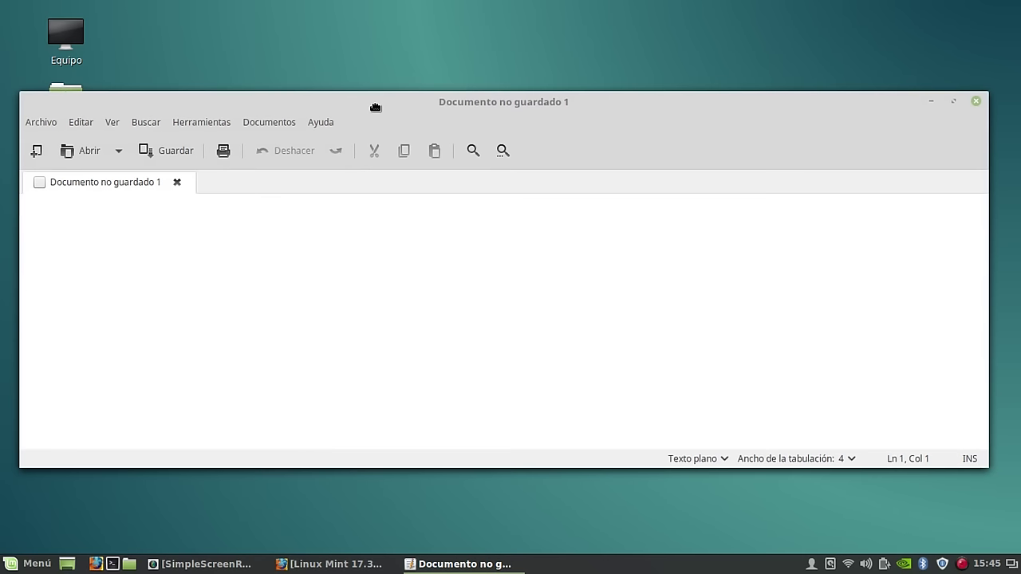
View the text editor's name and version in its About information, and close the editor.
click(335, 119)
click(346, 165)
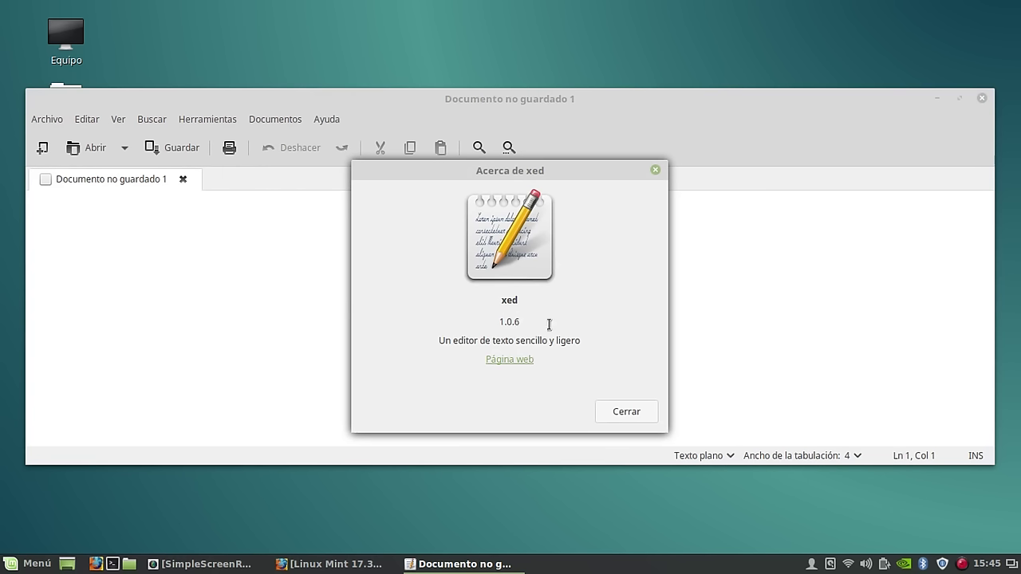
click(618, 412)
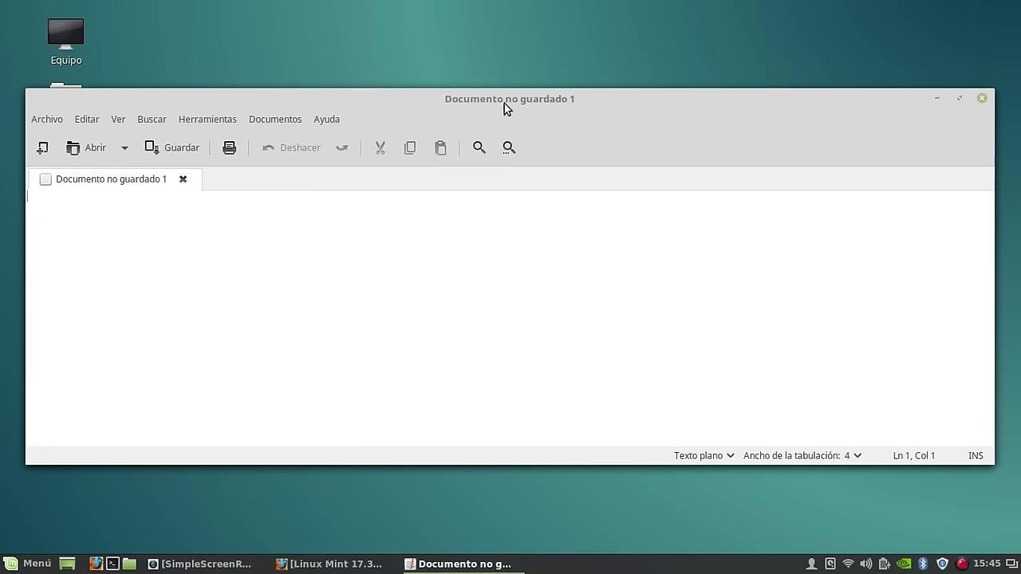
drag(504, 103, 514, 91)
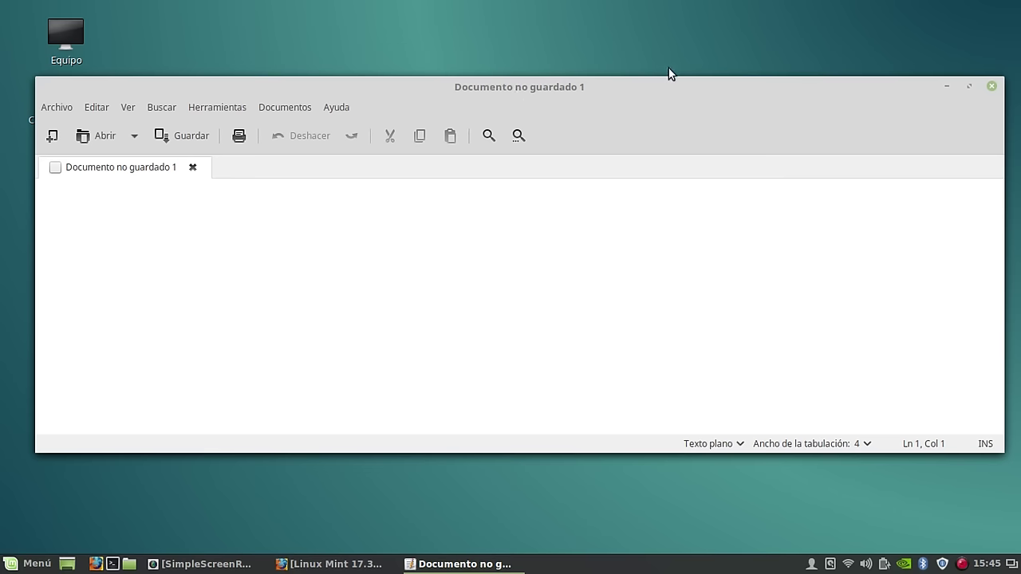
click(992, 86)
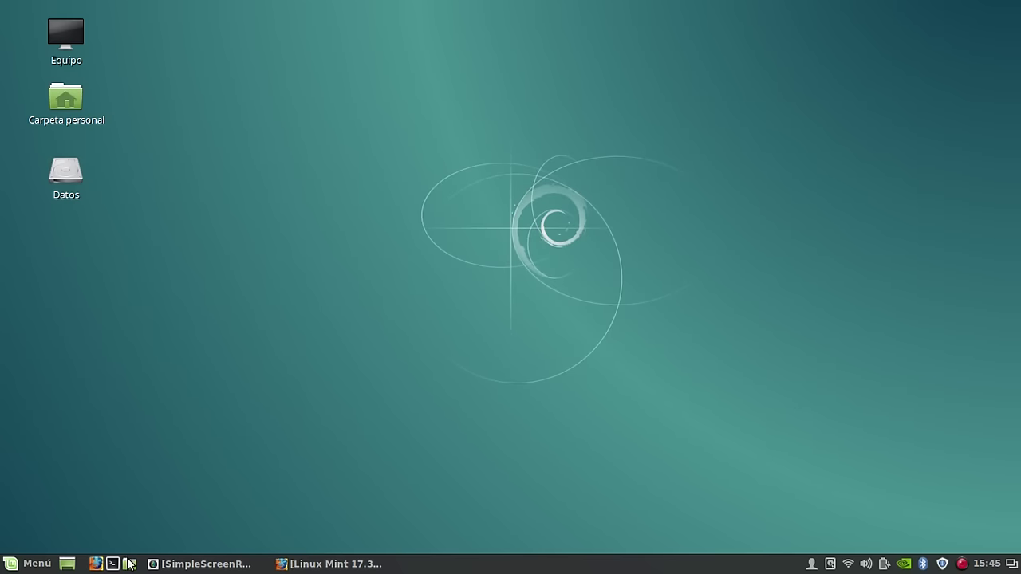
Open the Gestor de software from the Administración category, authenticating with the account password.
click(36, 563)
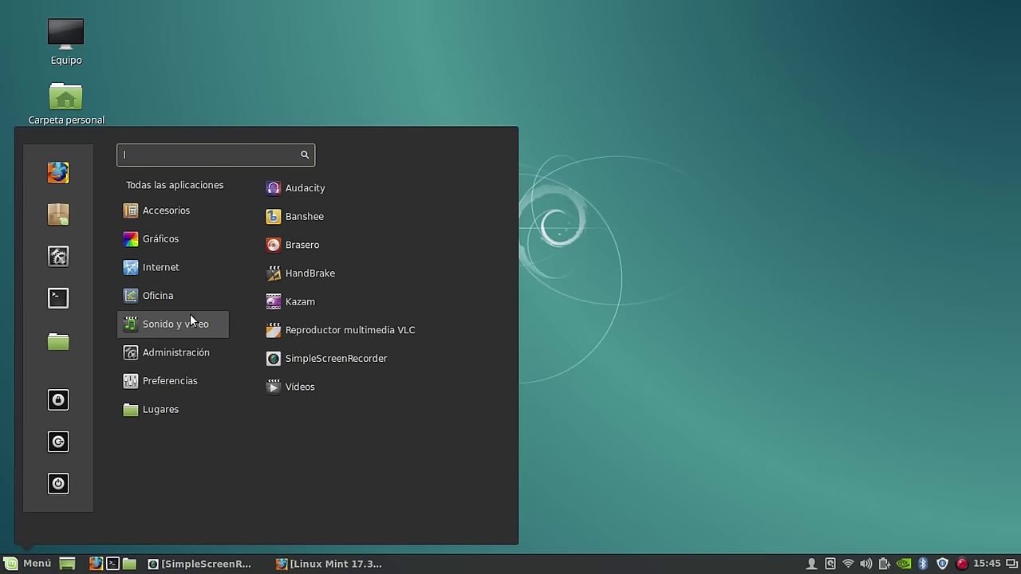
mouse_move(190, 352)
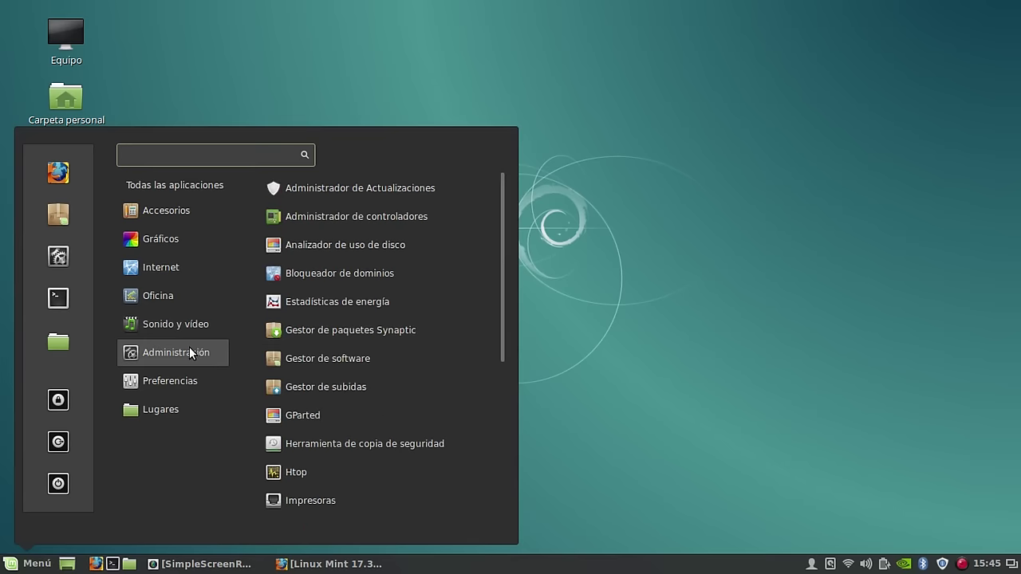
click(349, 359)
text(•••••••••)
key(Return)
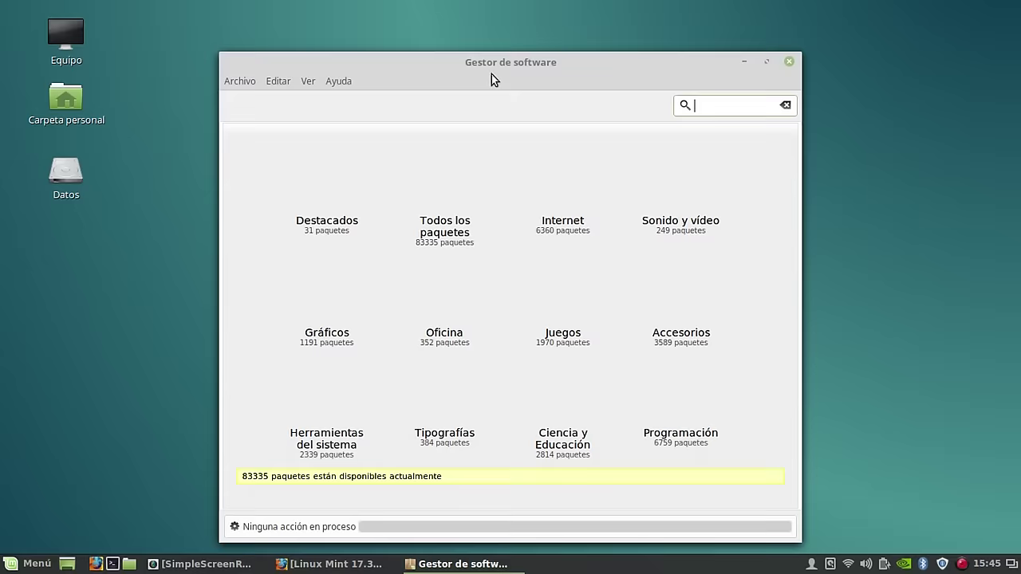
Move the Gestor de software window higher, browse the packages in the Internet category, and return to the category overview.
drag(500, 69, 550, 34)
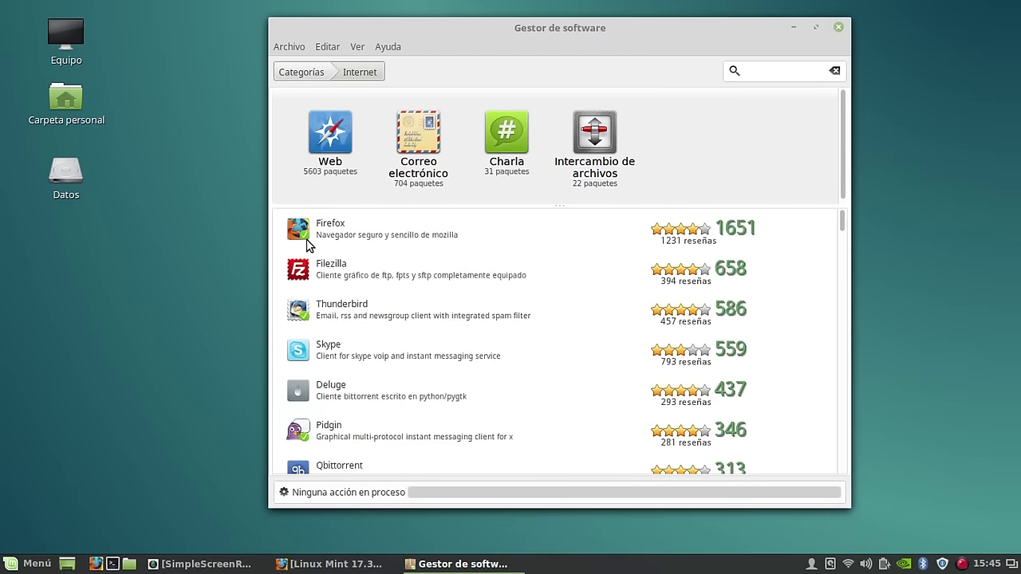
scroll(623, 243, down, 6)
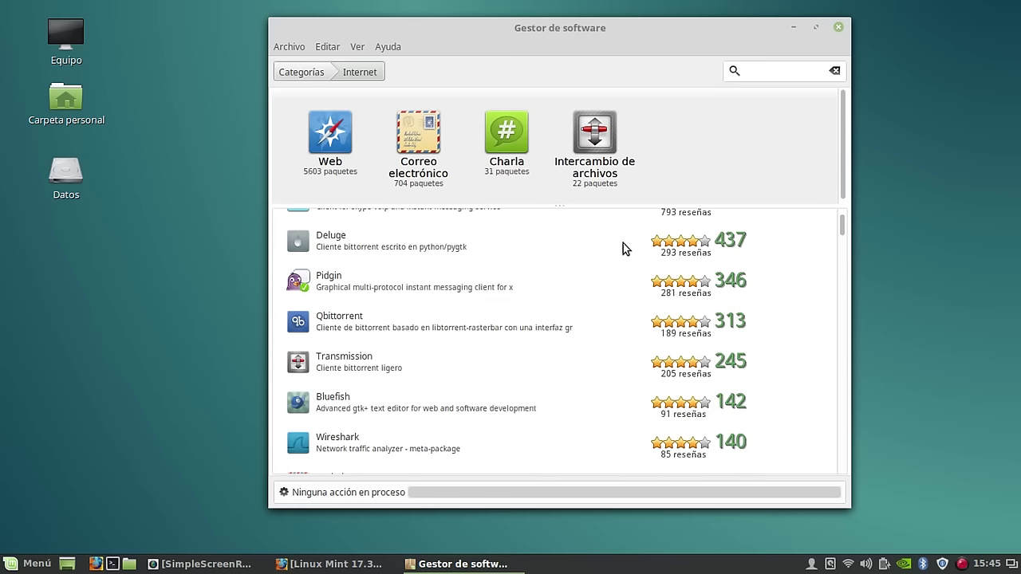
scroll(622, 253, up, 5)
click(292, 71)
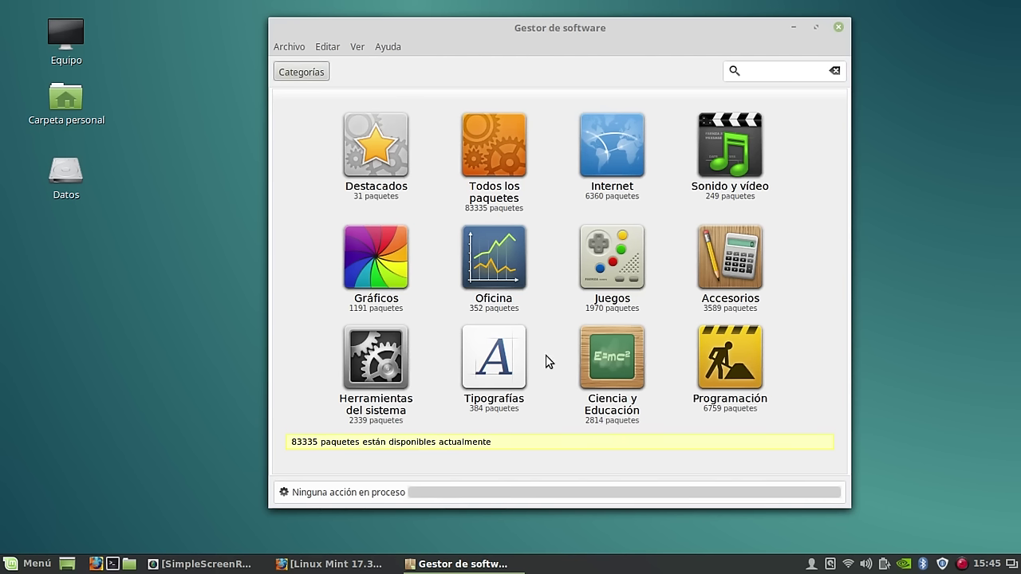
Browse the Gráficos category of the software manager and open the Inkscape package page.
click(381, 267)
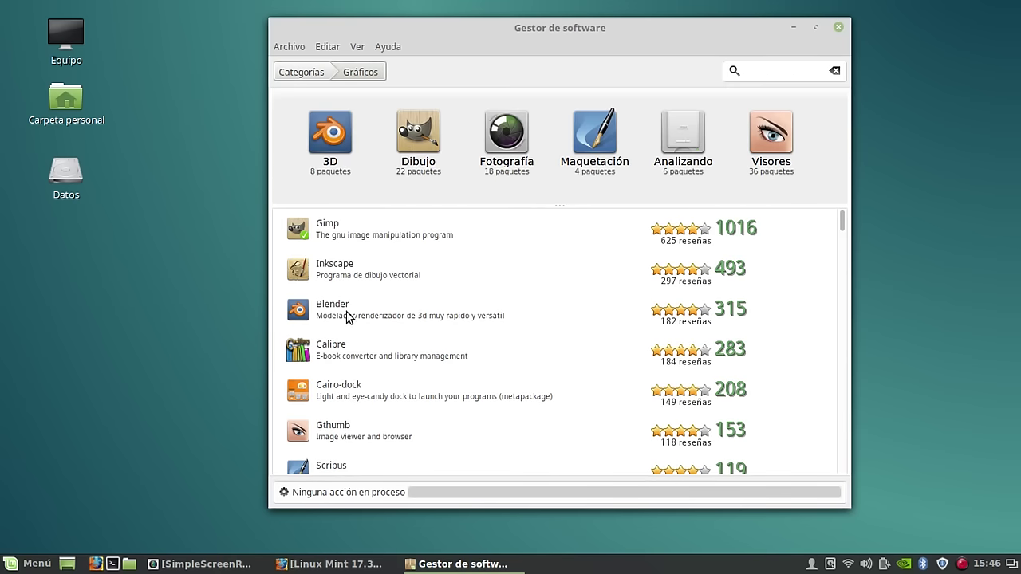
click(352, 268)
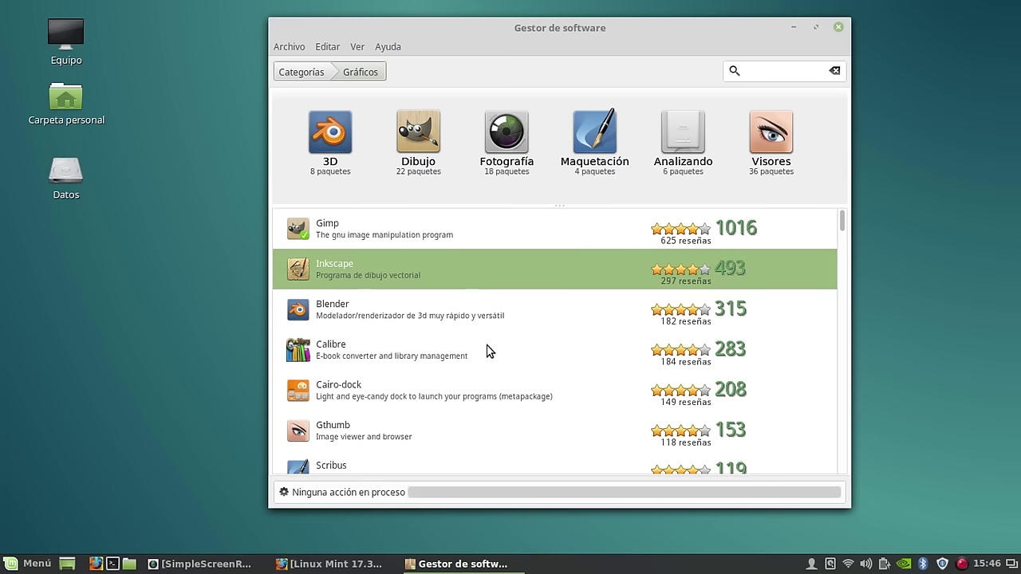
click(368, 321)
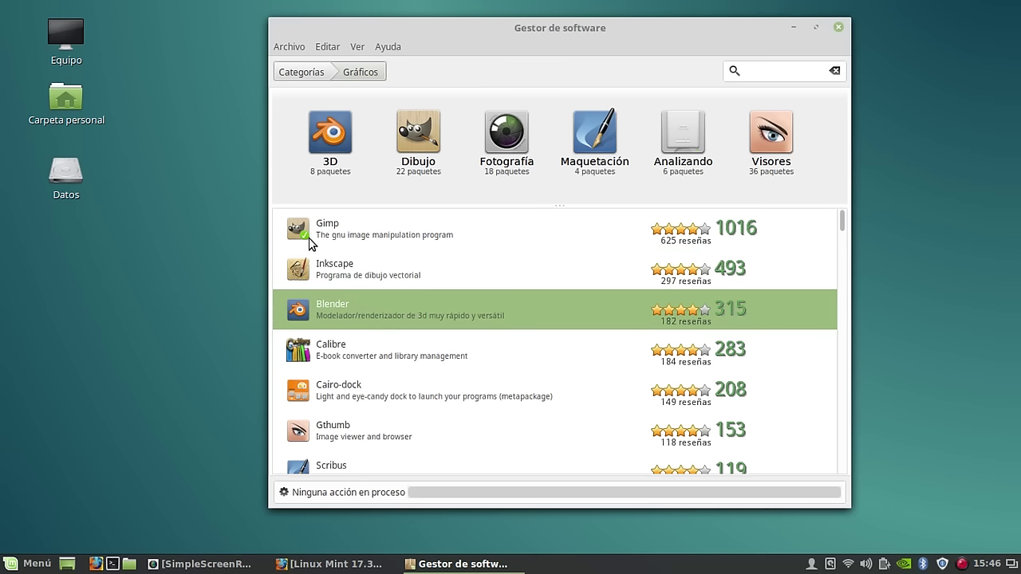
click(339, 277)
scroll(504, 397, down, 3)
scroll(504, 397, up, 3)
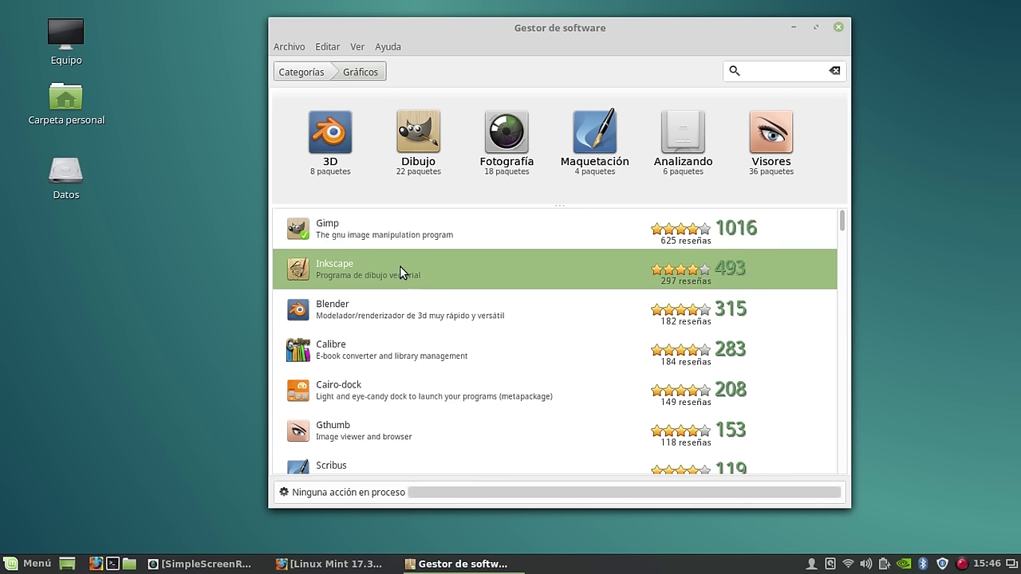
click(338, 268)
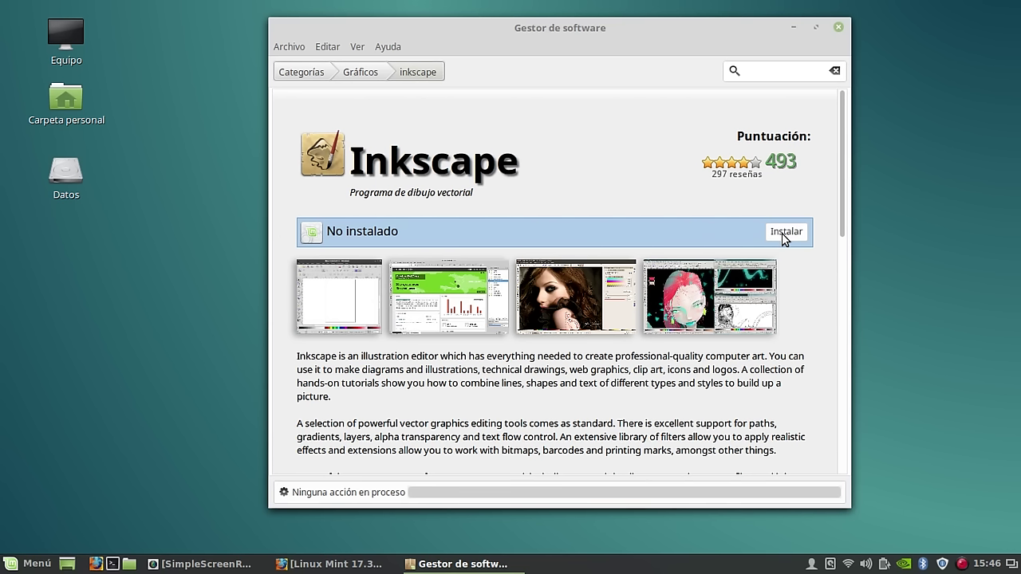
Return to the Gráficos package list, look through more of its programs, and close the Gestor de software.
click(364, 75)
scroll(442, 348, down, 10)
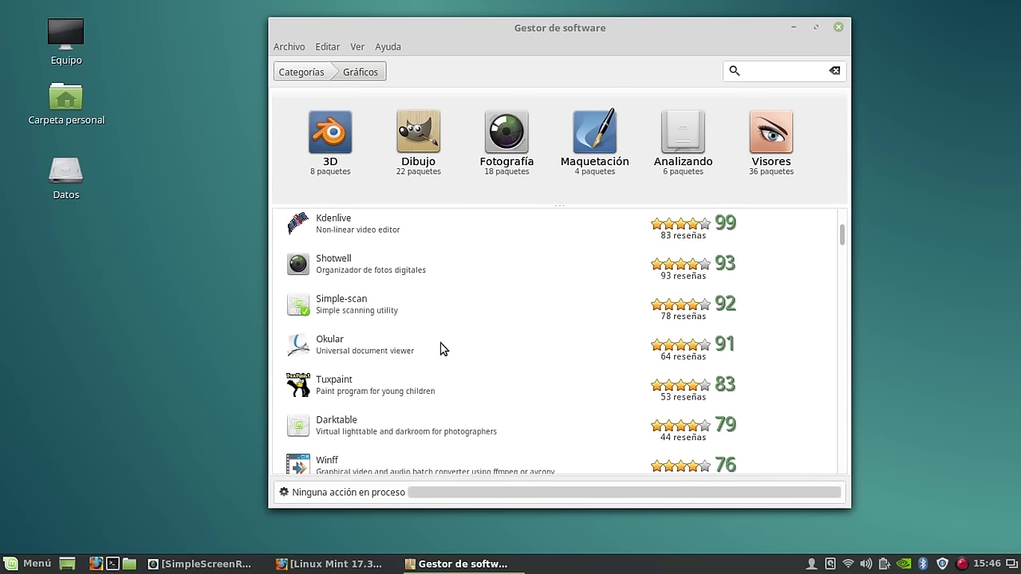
scroll(442, 347, up, 5)
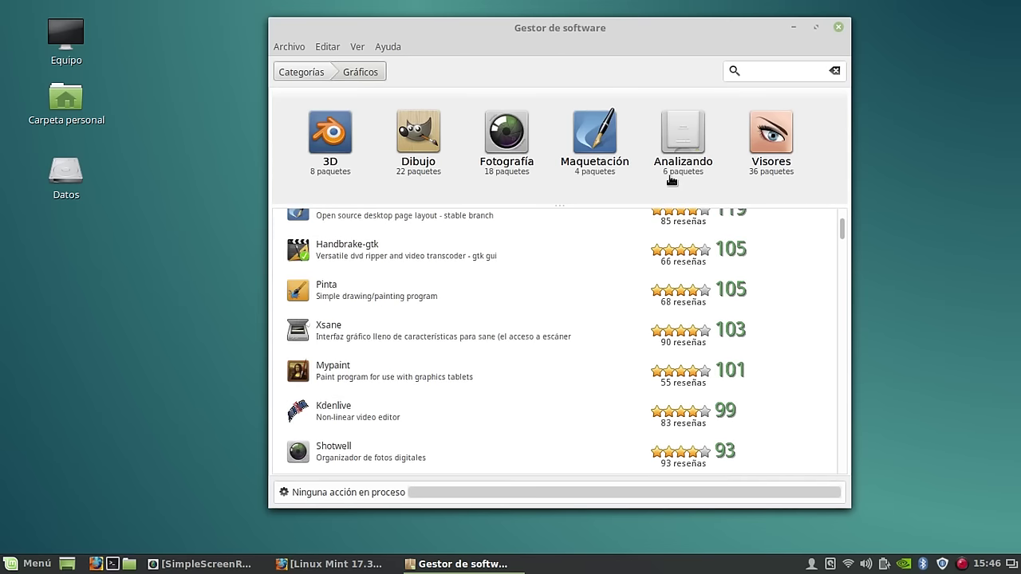
click(838, 27)
Open the Gestor de paquetes Synaptic from the Administración category, authenticating with the account password.
click(36, 563)
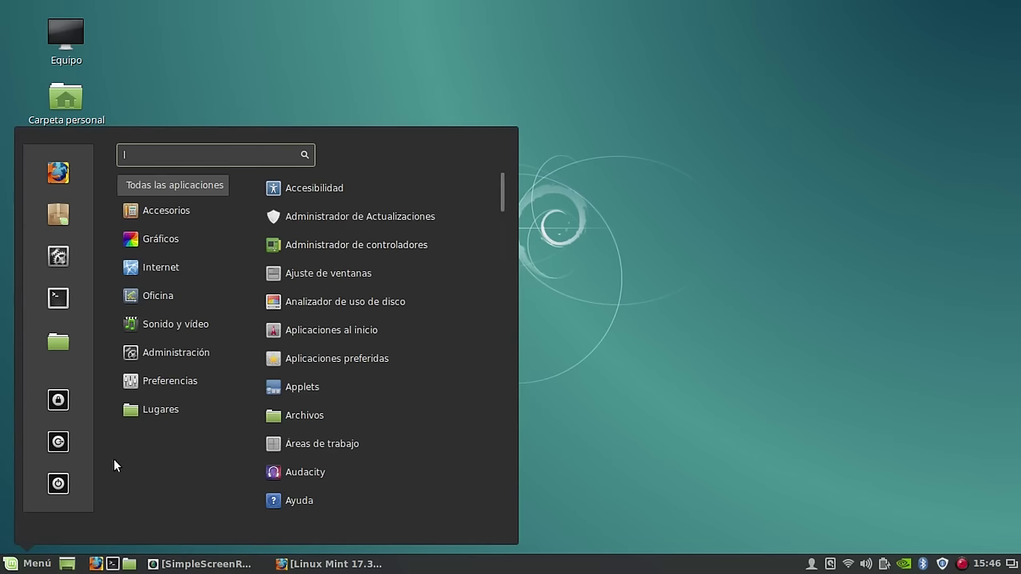
mouse_move(182, 356)
click(329, 330)
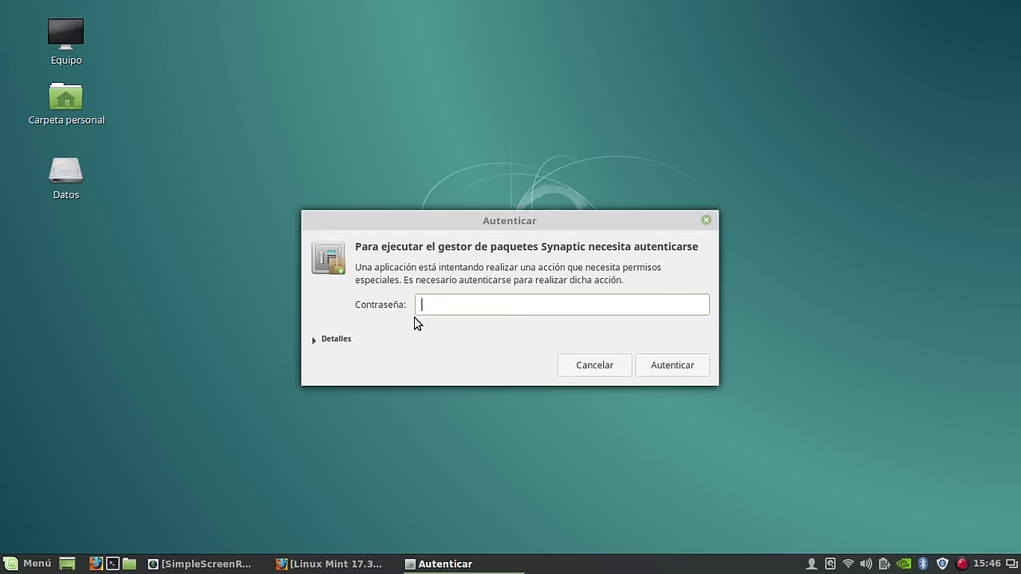
text(********)
key(Return)
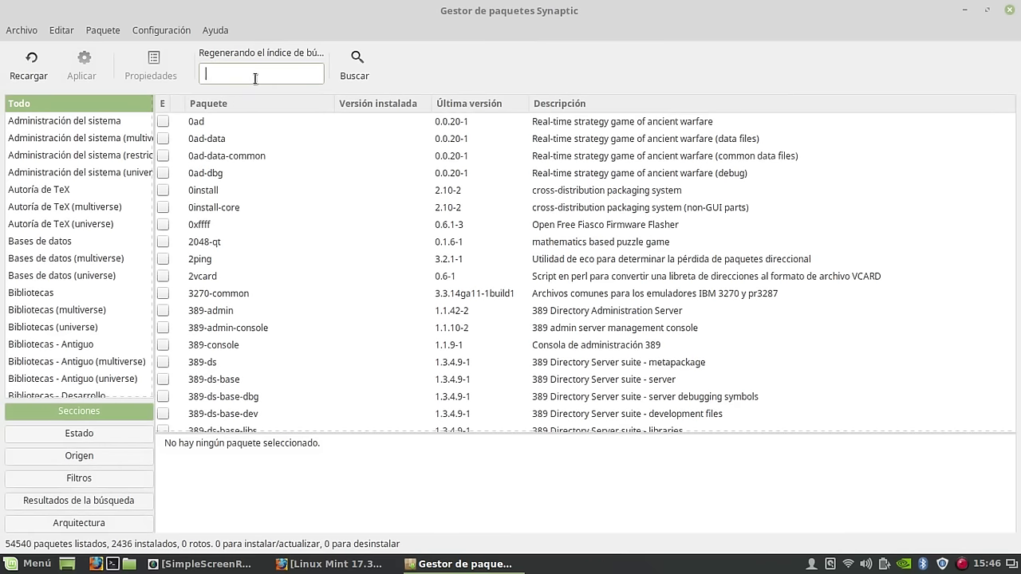
Search the Synaptic packages for inkscape and select the inkscape package to view its description.
text(ink)
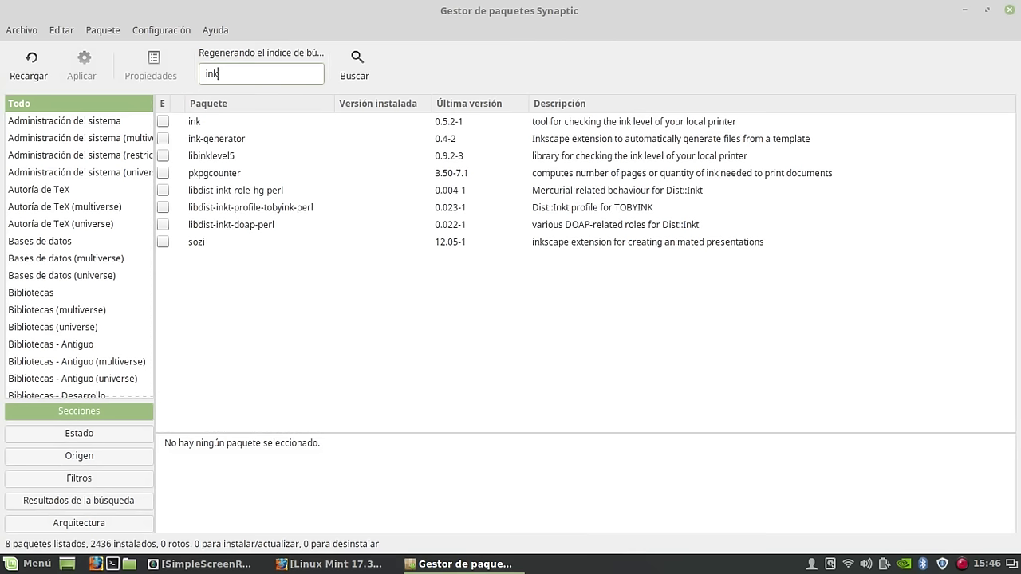
text(scape)
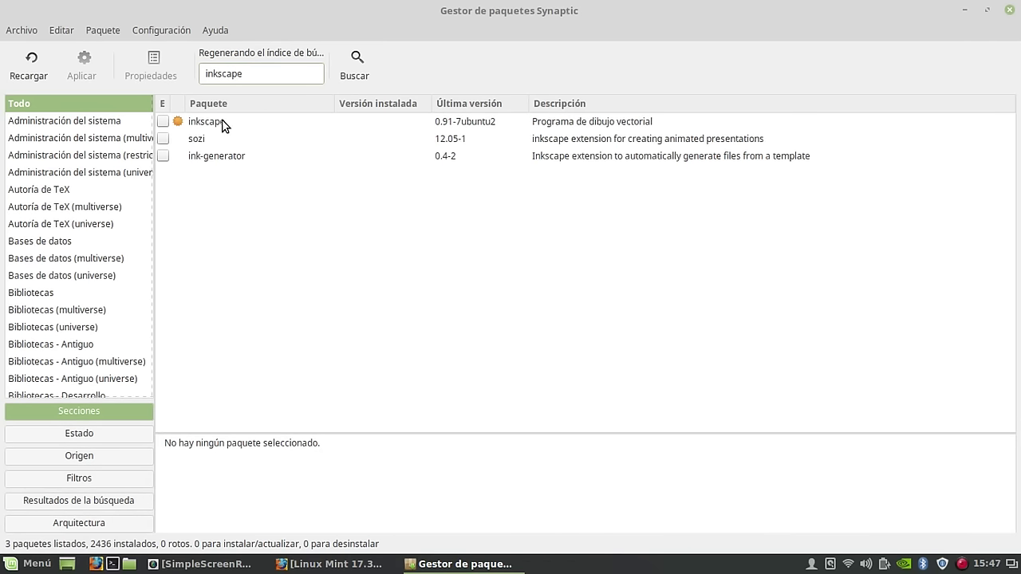
click(206, 122)
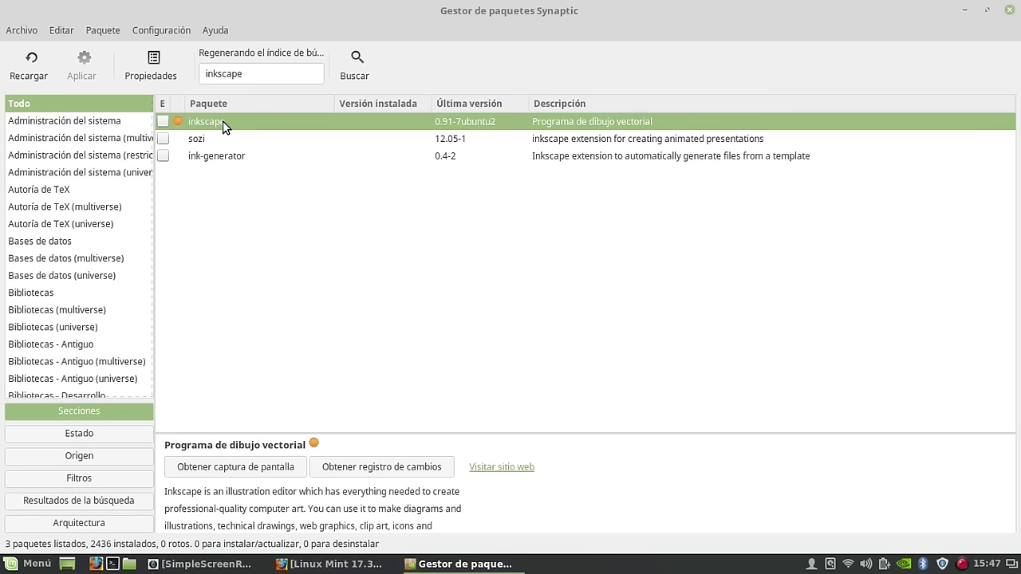
Mark the inkscape package and its required dependencies for installation, and view its recommended and suggested packages.
double_click(217, 123)
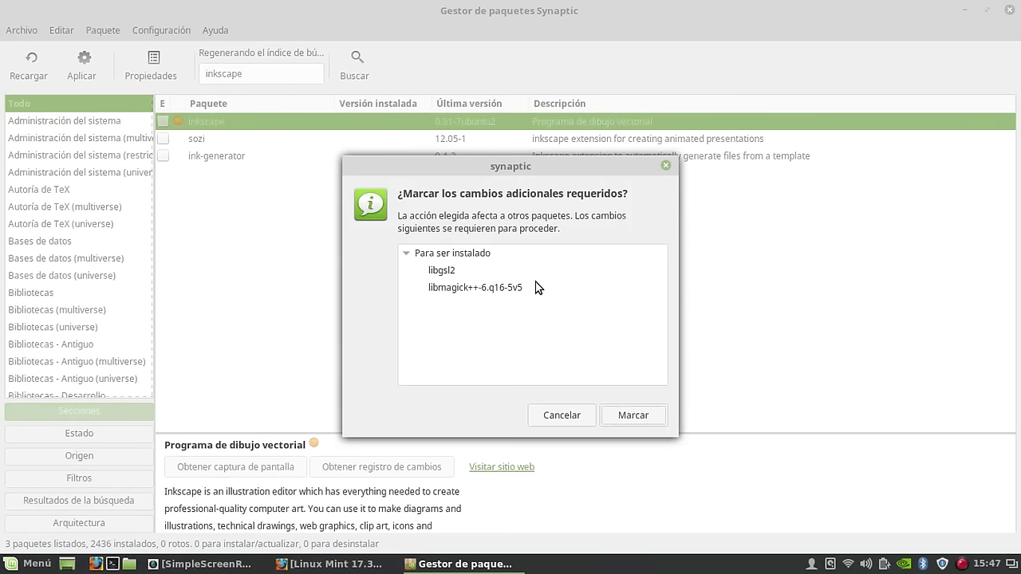
click(628, 420)
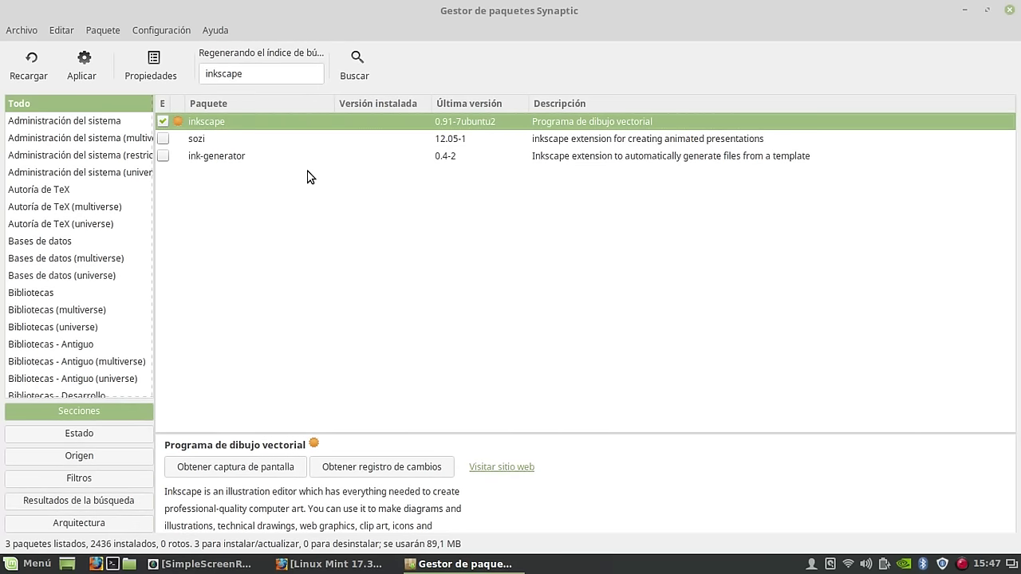
right_click(253, 120)
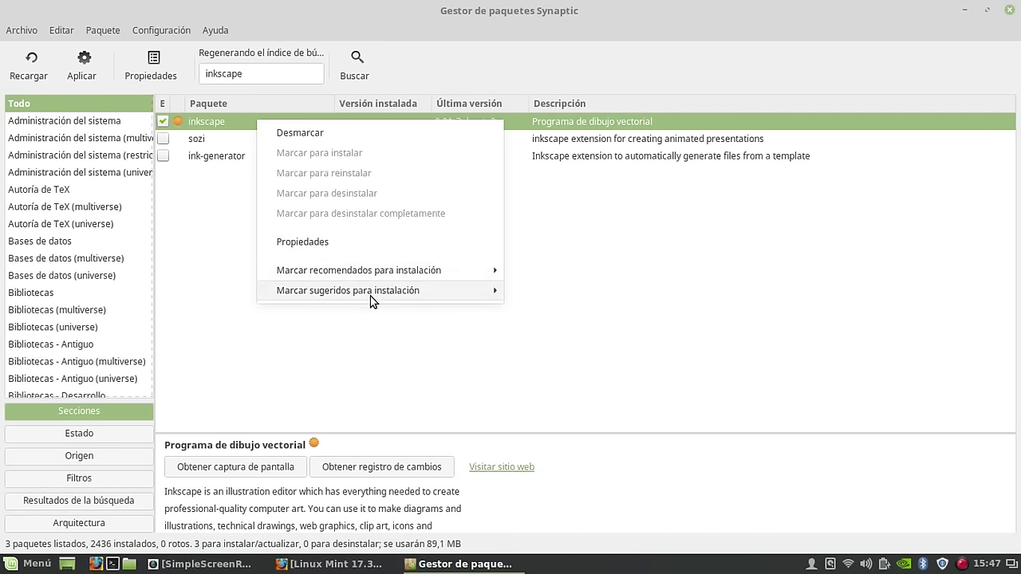
mouse_move(386, 270)
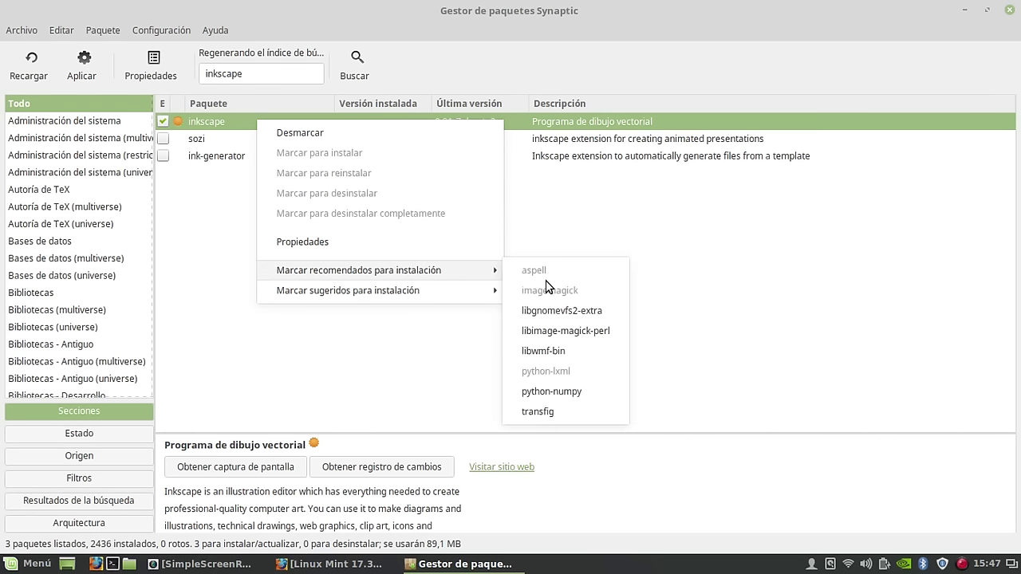
mouse_move(405, 292)
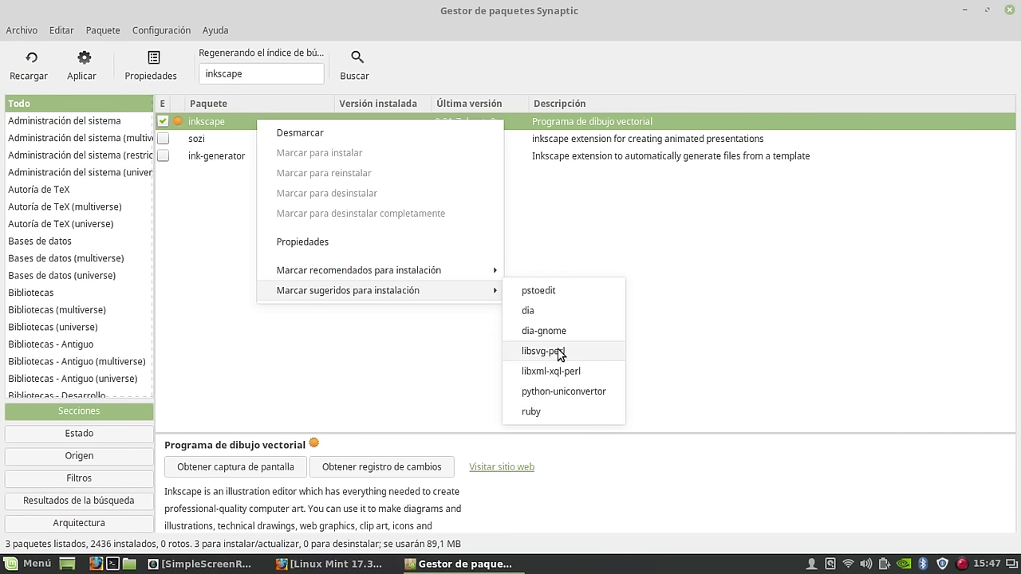
click(693, 297)
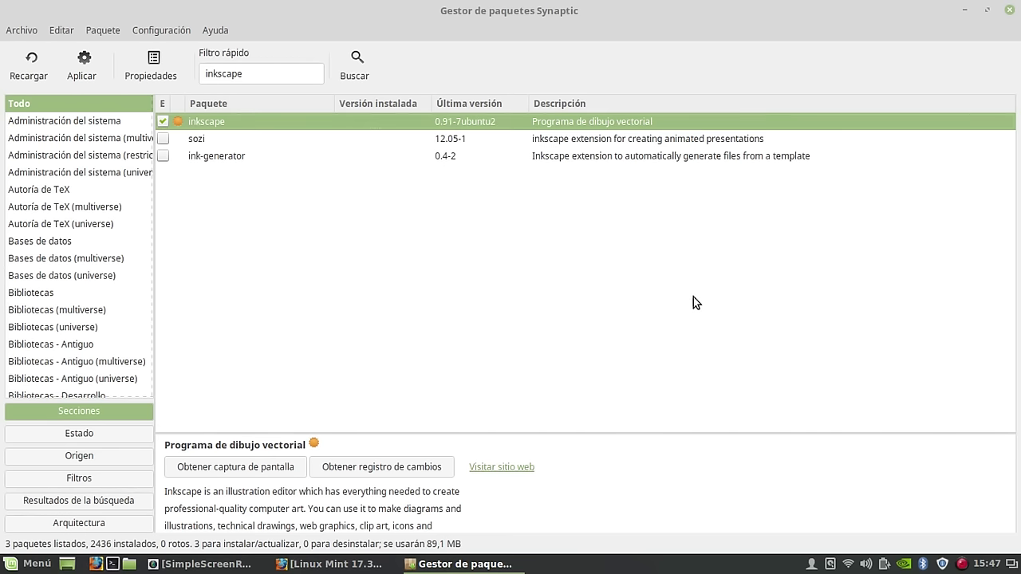
Apply the marked changes to install inkscape and close the Gestor de paquetes Synaptic.
click(82, 71)
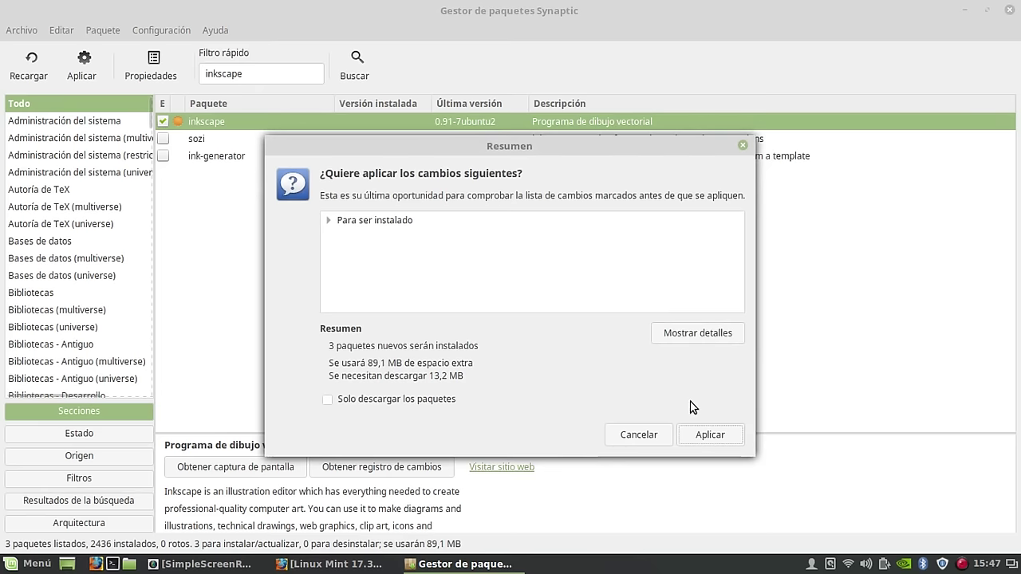
click(710, 434)
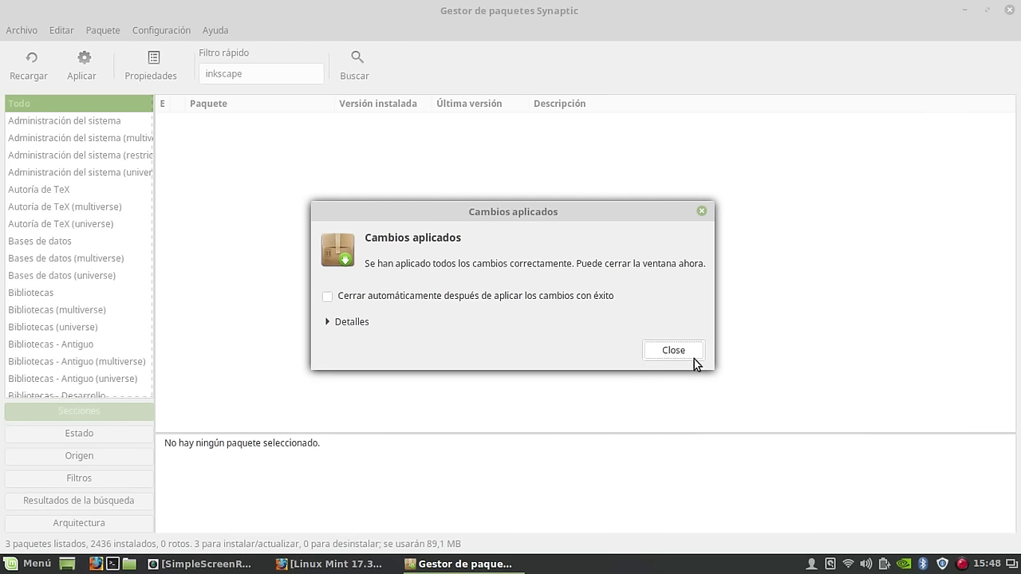
click(674, 352)
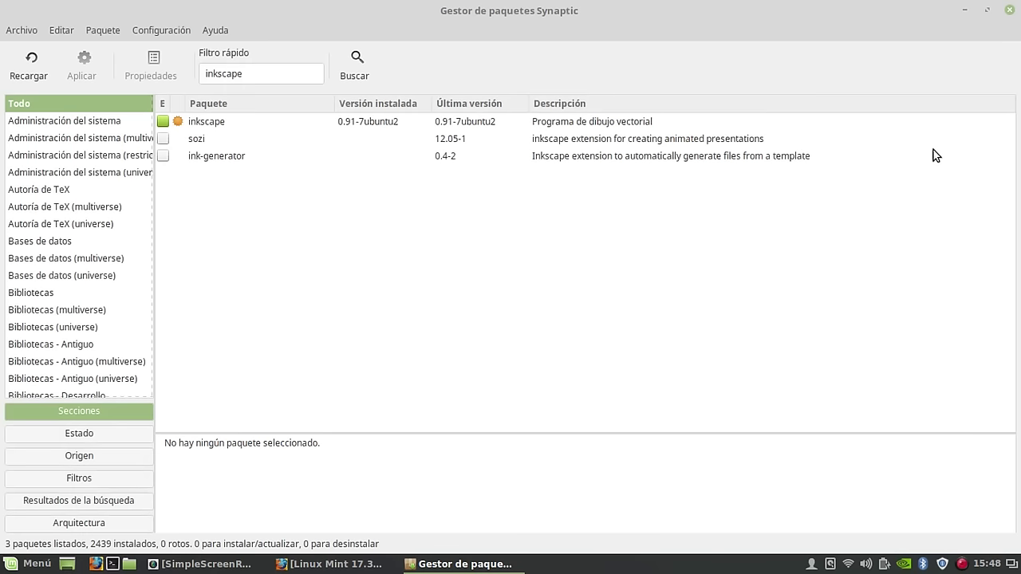
click(1010, 10)
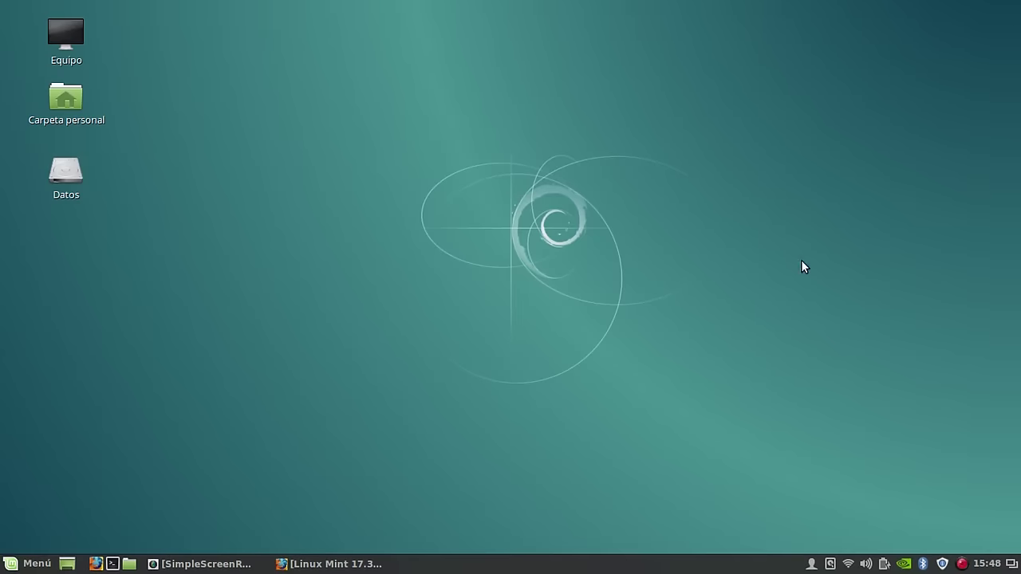
click(32, 567)
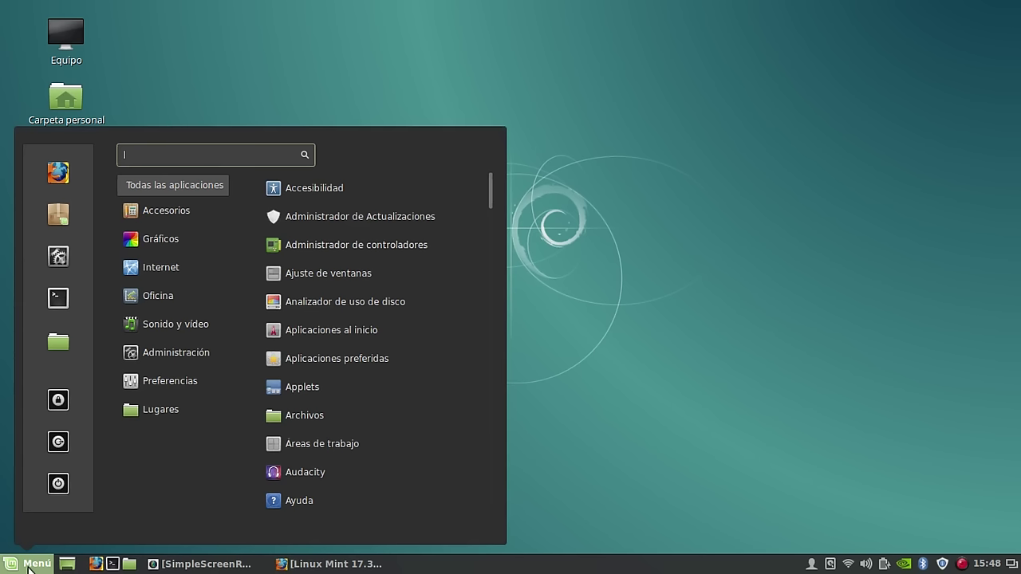
mouse_move(159, 409)
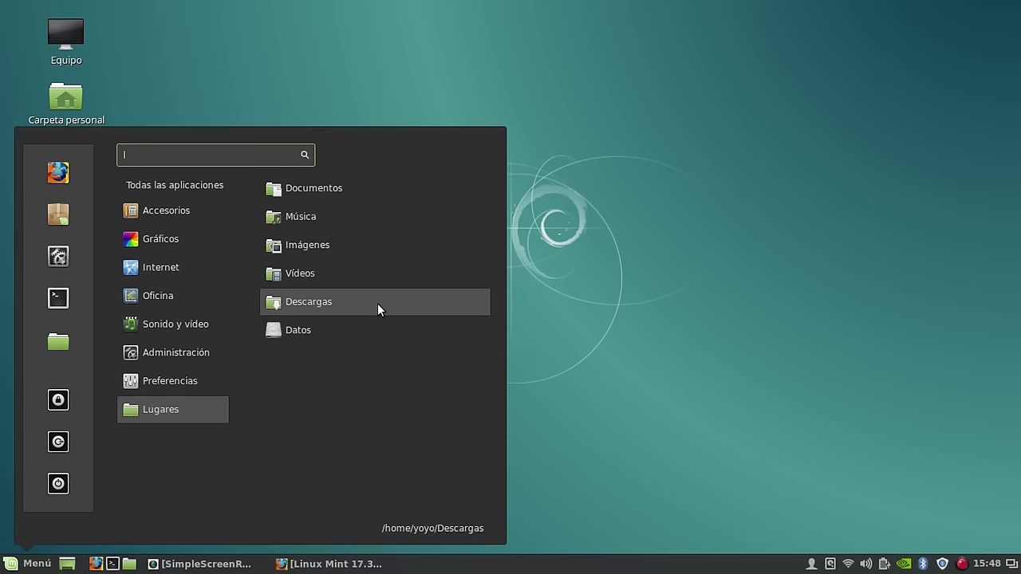
click(647, 201)
Open a terminal, enlarge its window across most of the desktop, and show the system summary with inxi -S.
click(112, 565)
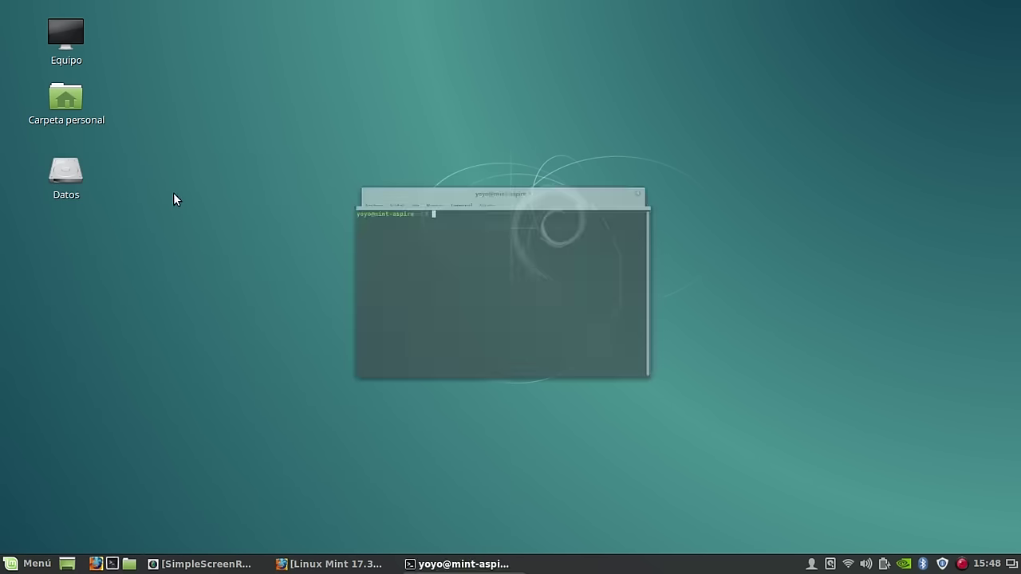
drag(476, 132, 278, 64)
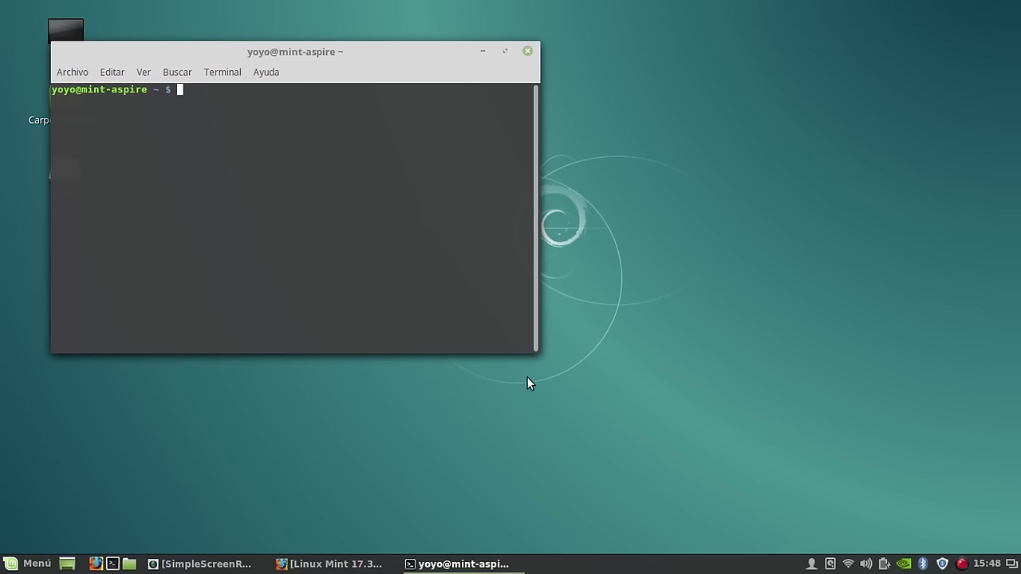
drag(538, 352, 966, 500)
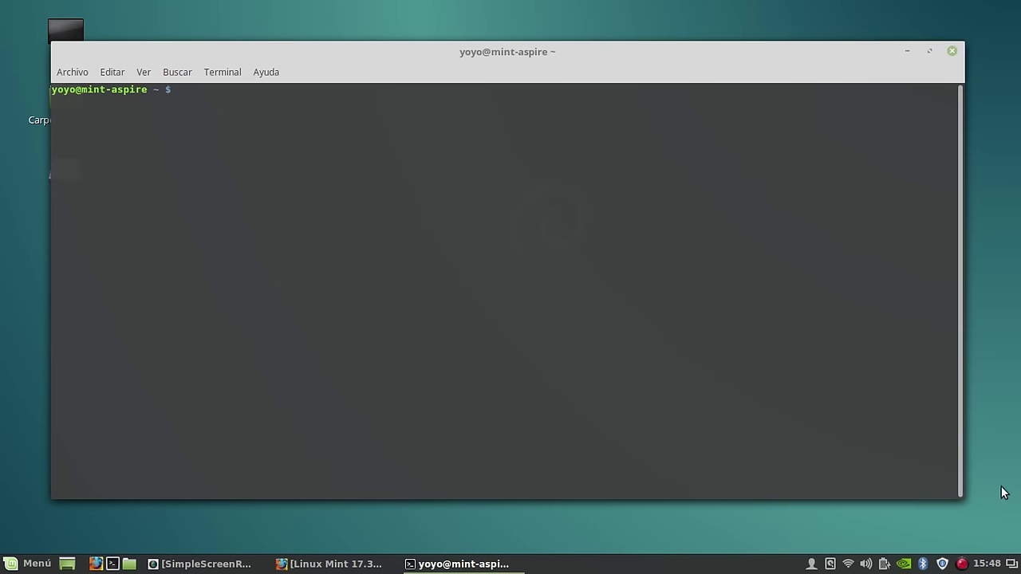
text(inxi -S)
key(Return)
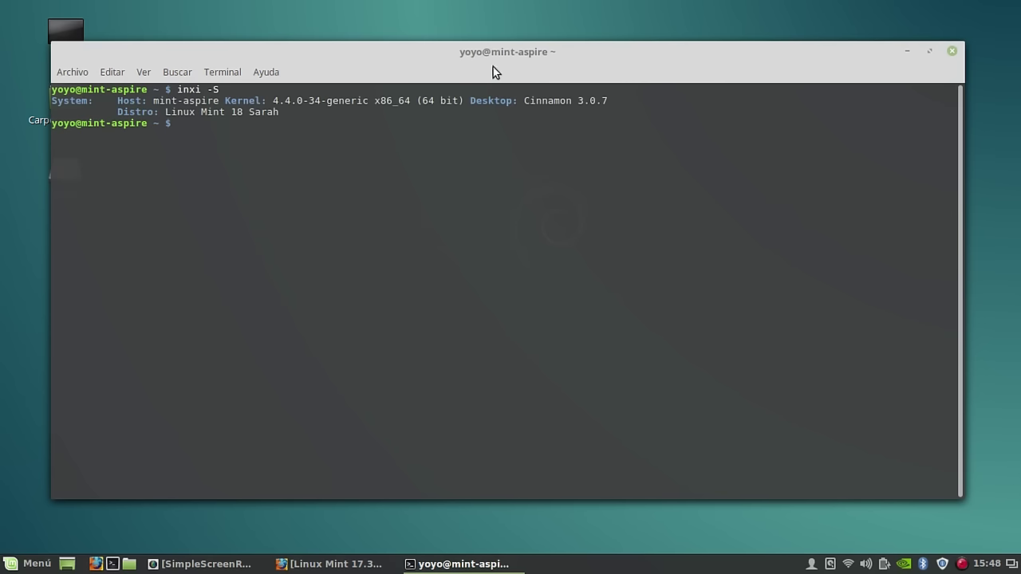
Reposition the terminal window, run htop to view the processes and resource usage, and minimize the terminal.
drag(491, 55, 535, 45)
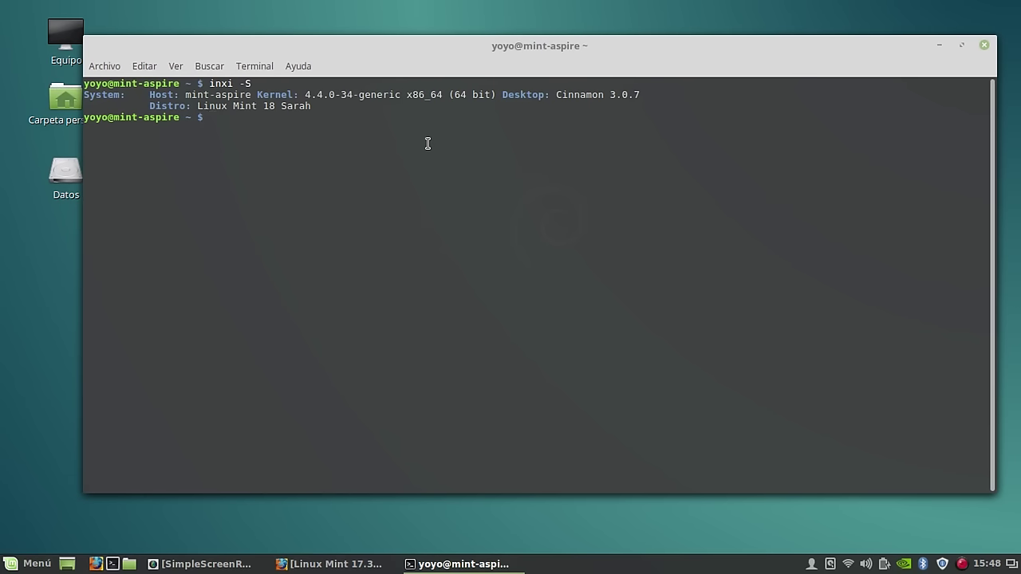
text(htop)
key(Return)
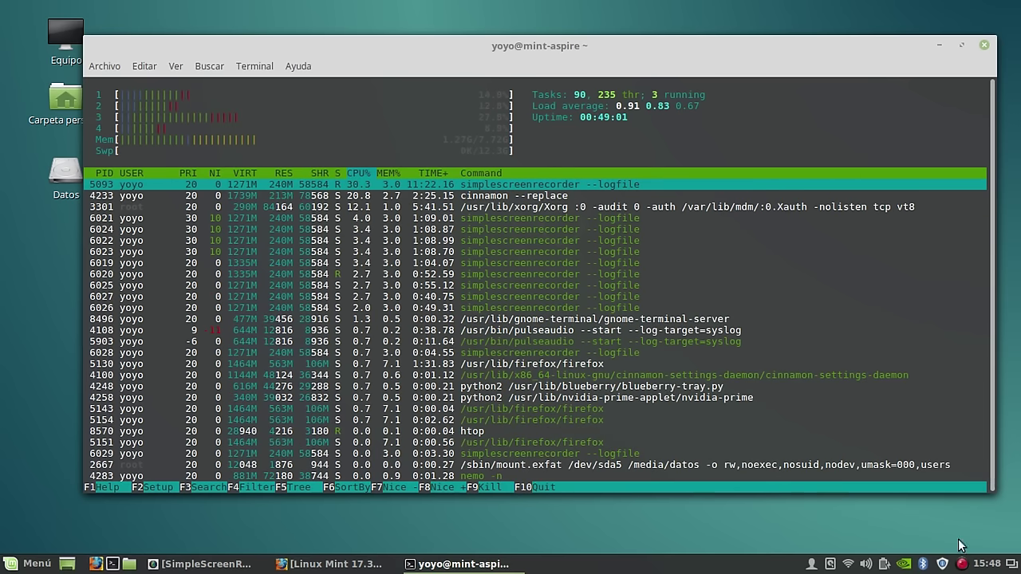
click(939, 45)
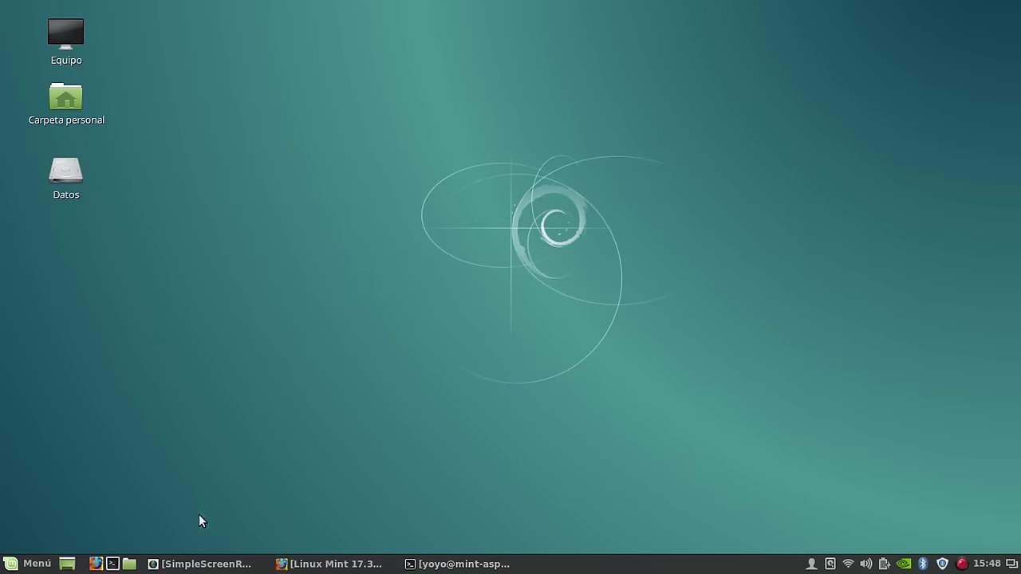
Open Información del sistema from the Hardware section of the system settings, review the machine's details, and close the window.
click(24, 563)
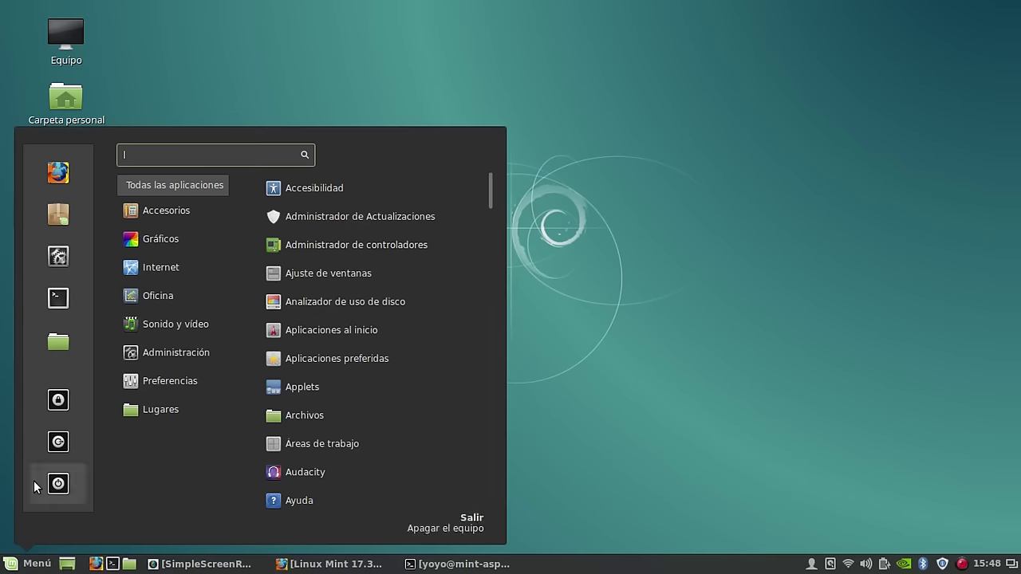
click(55, 259)
scroll(443, 304, down, 2)
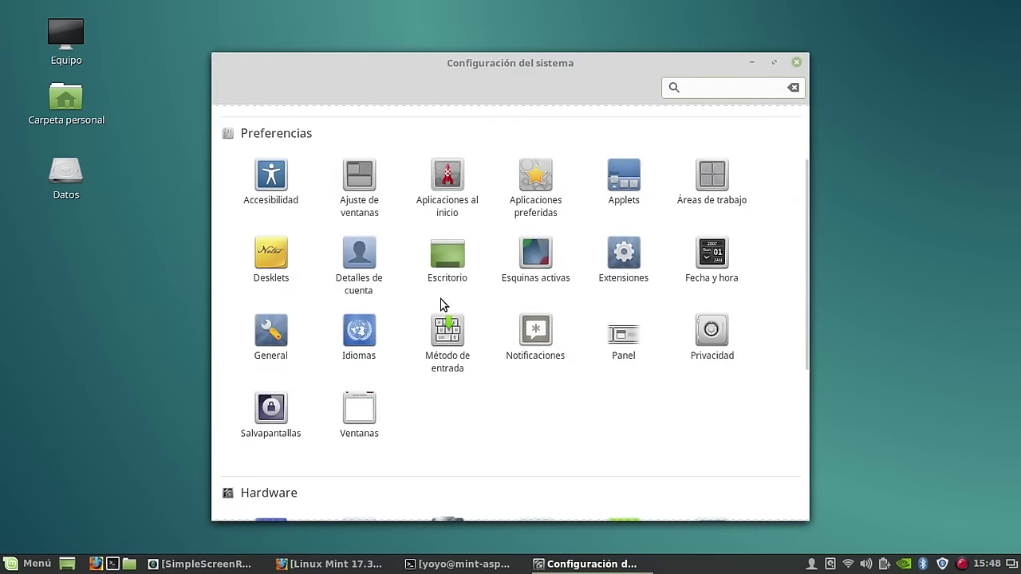
scroll(508, 372, down, 3)
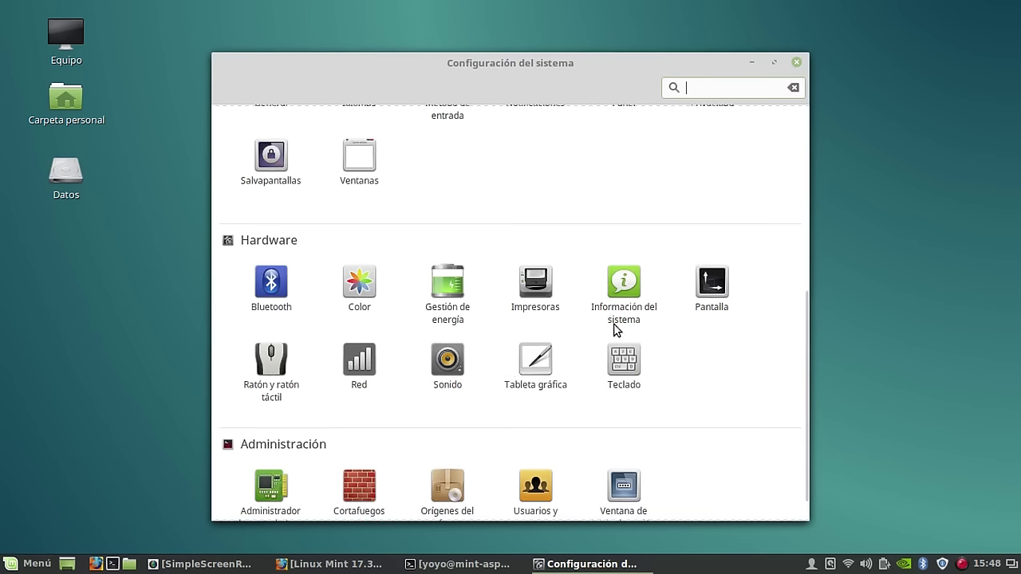
click(624, 288)
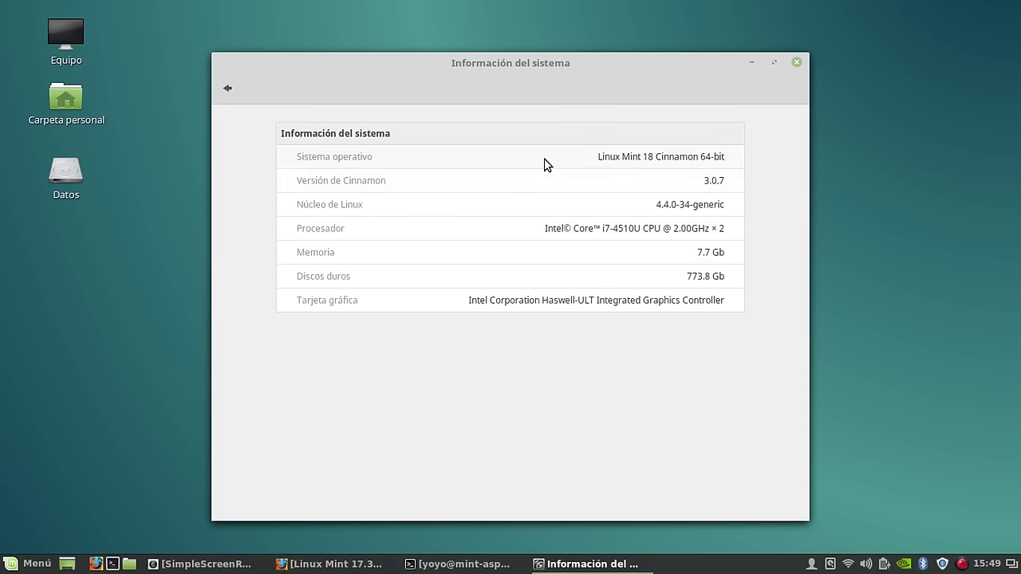
drag(515, 66, 485, 29)
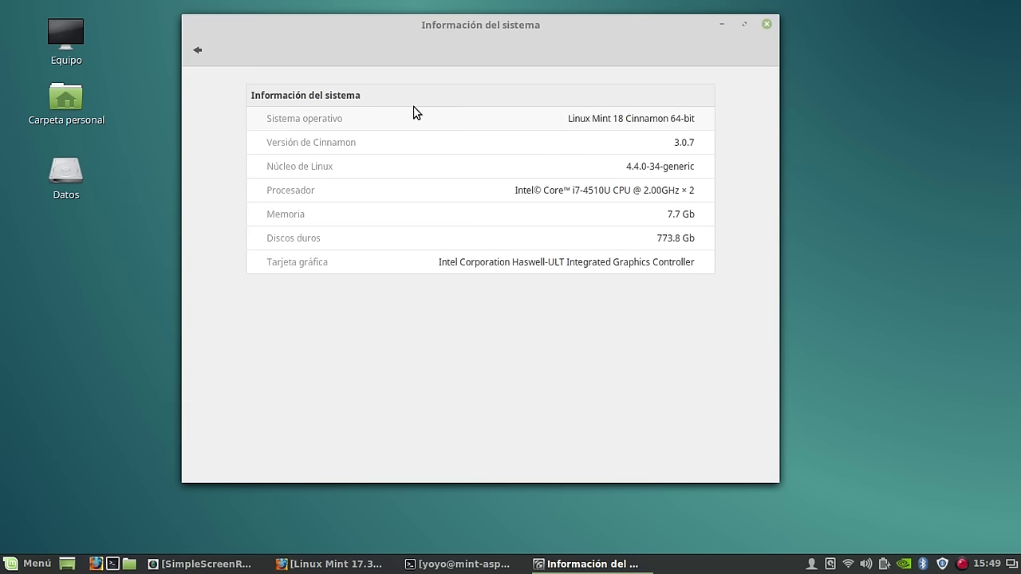
click(767, 26)
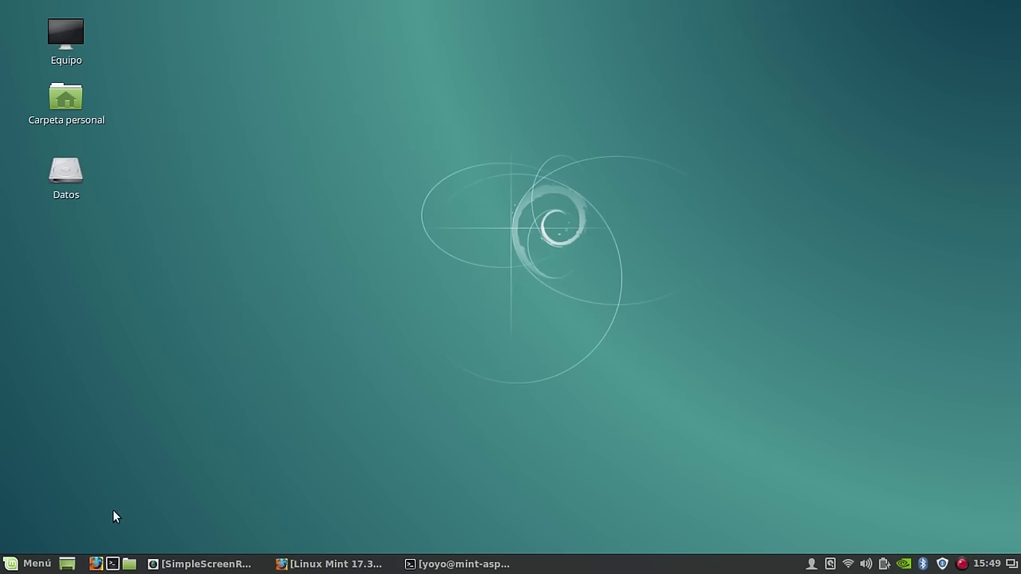
Look through the Gráficos and Administración categories of the application menu and close it.
click(28, 564)
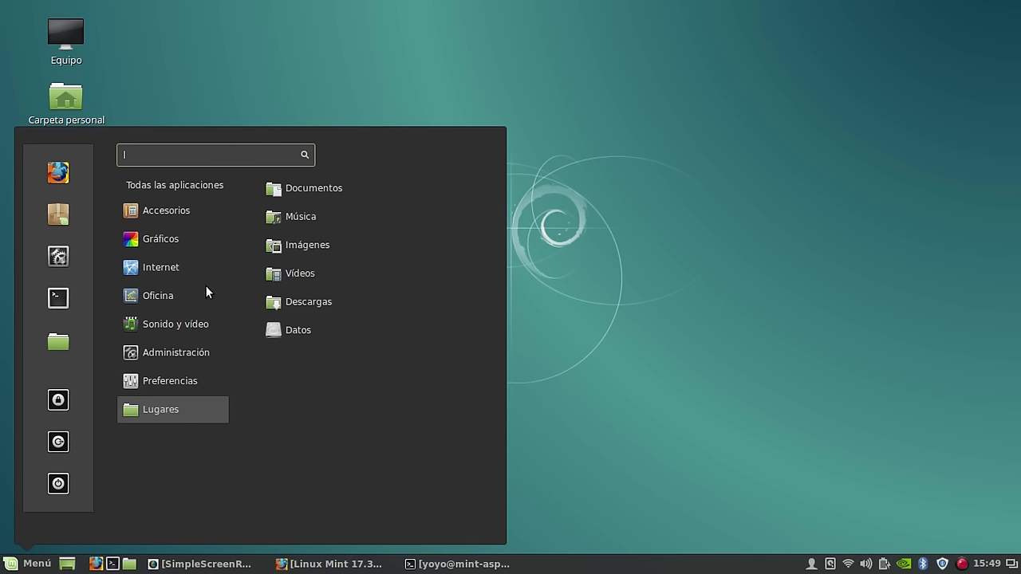
mouse_move(193, 245)
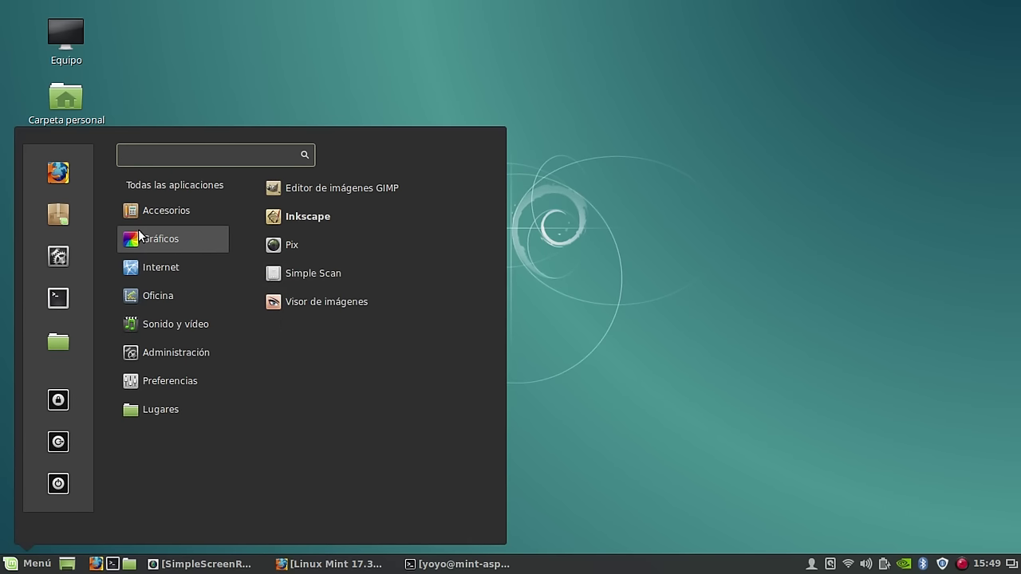
mouse_move(148, 343)
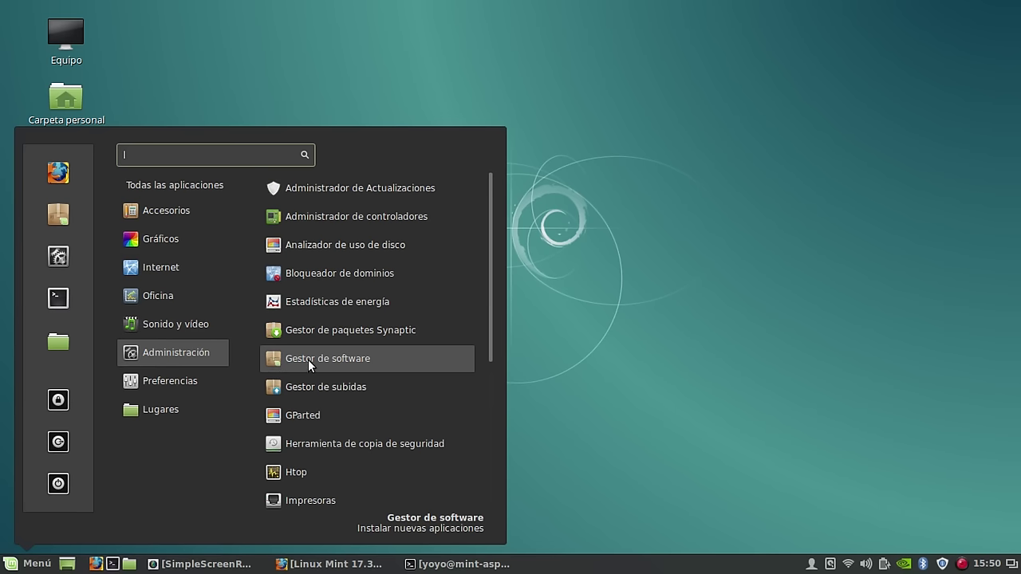
click(850, 497)
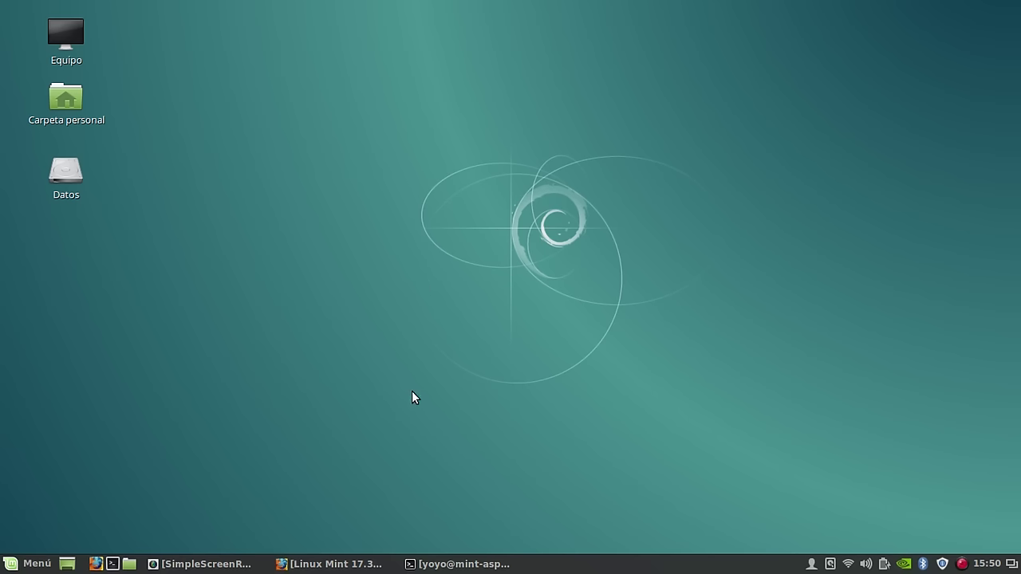
Switch to SimpleScreenRecorder to view the recording information, and briefly check the contents of Carpeta personal.
click(203, 564)
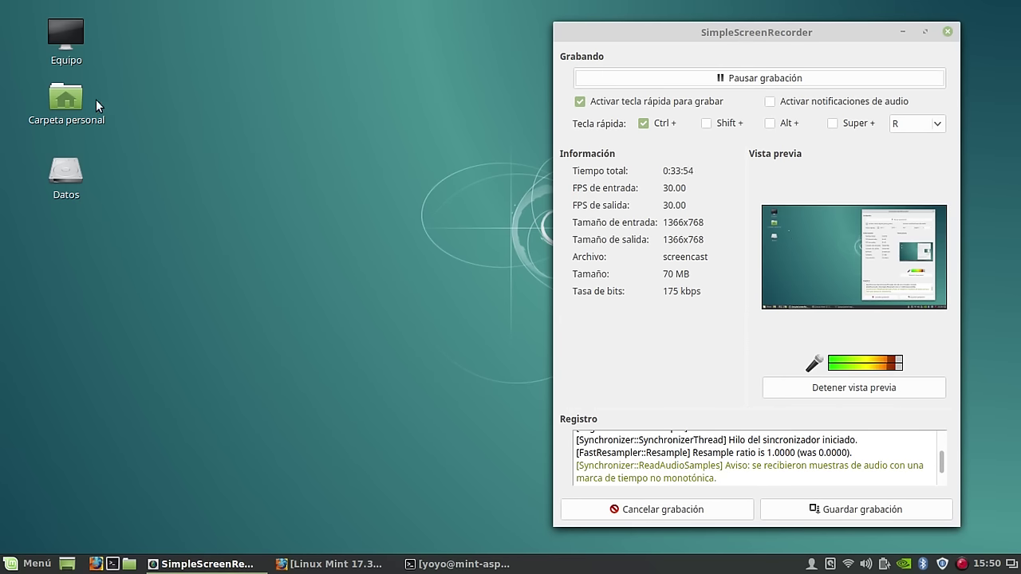
double_click(66, 117)
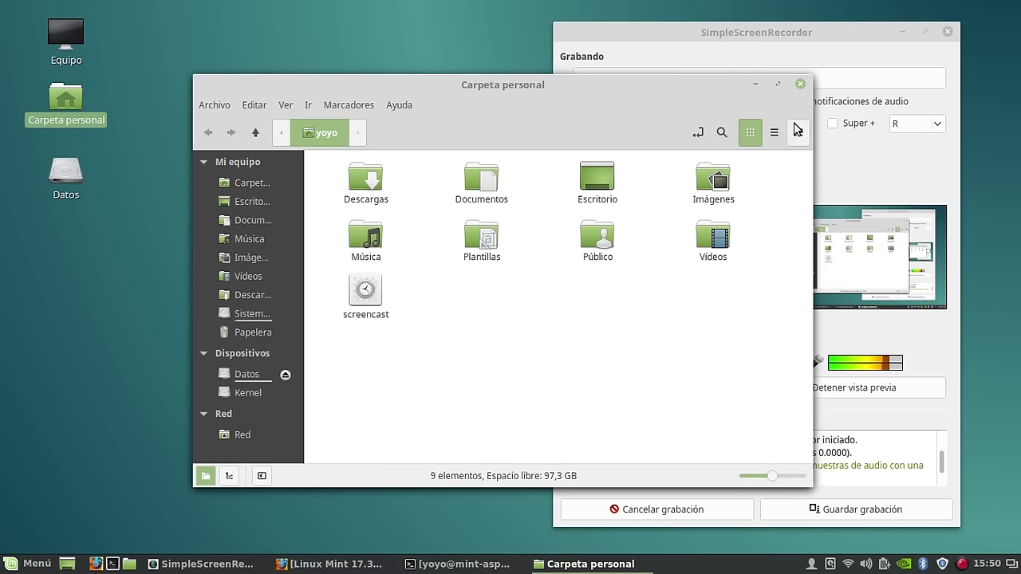
click(800, 85)
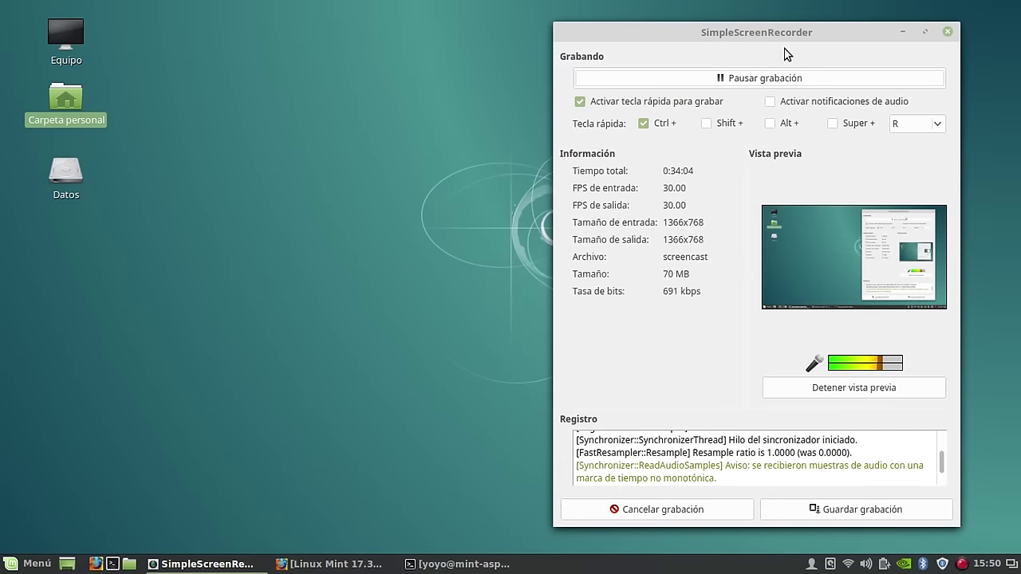
drag(777, 35, 786, 31)
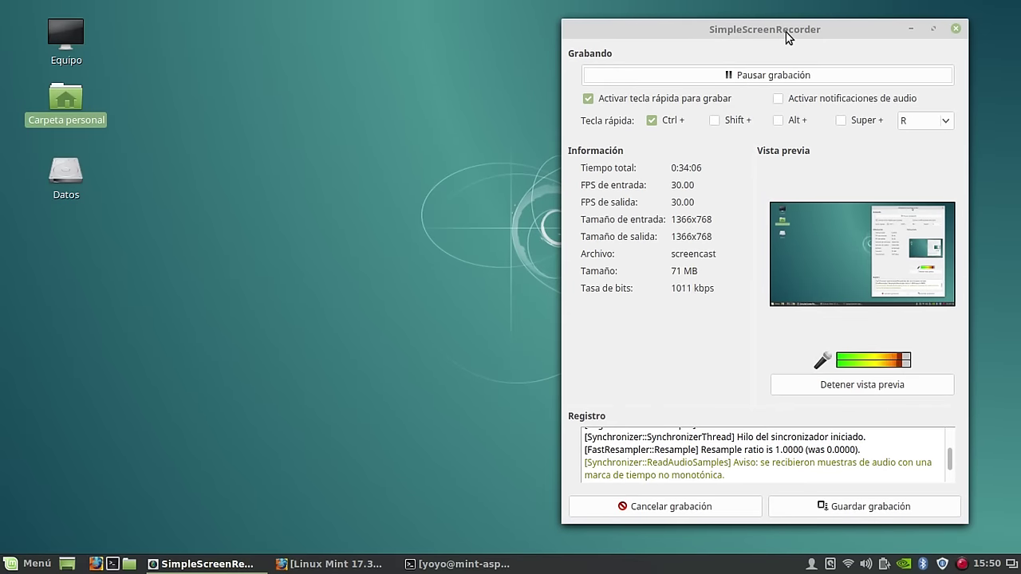